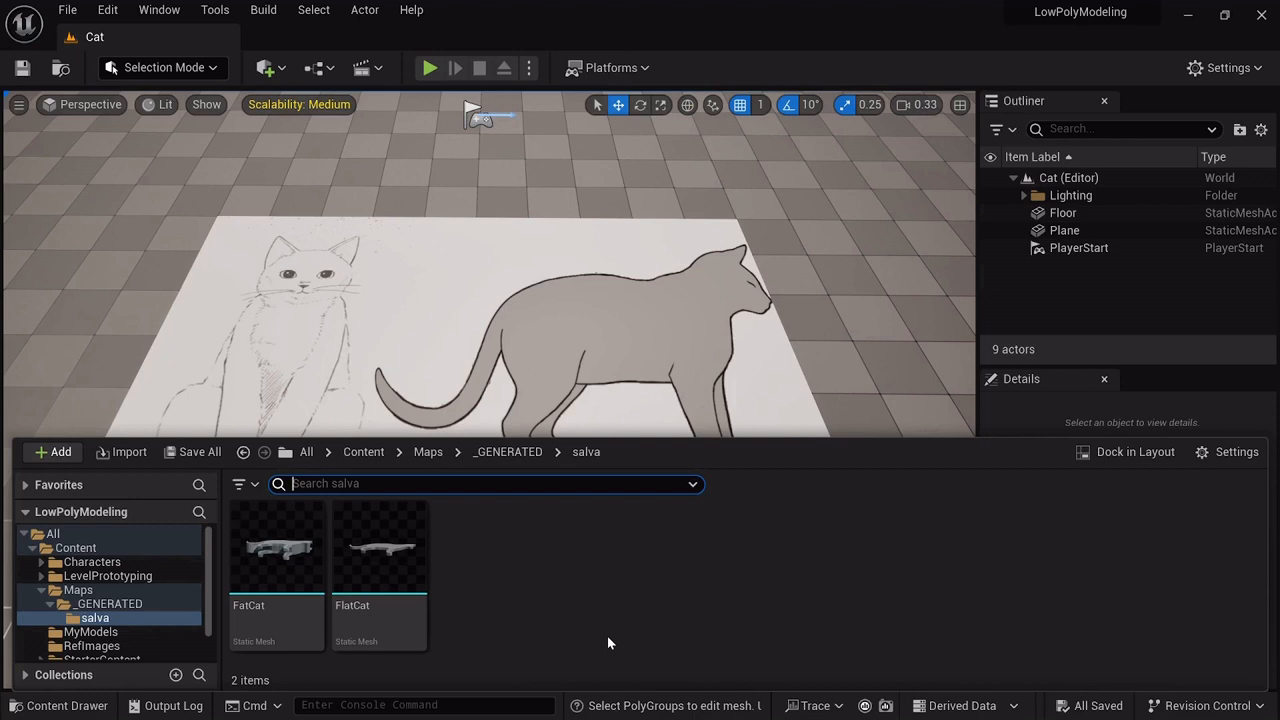
- Duplicate the FatCat static mesh and name the copy FabCat
left_click(288, 592)
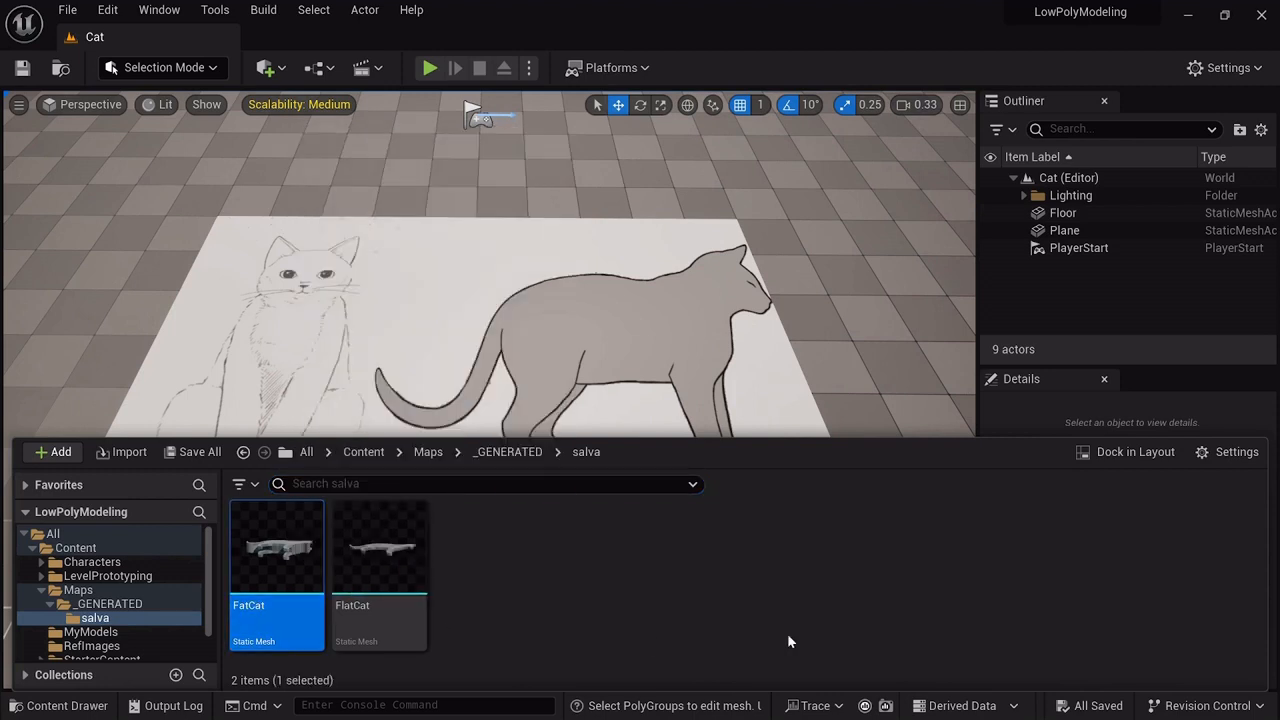
key("ctrl+d")
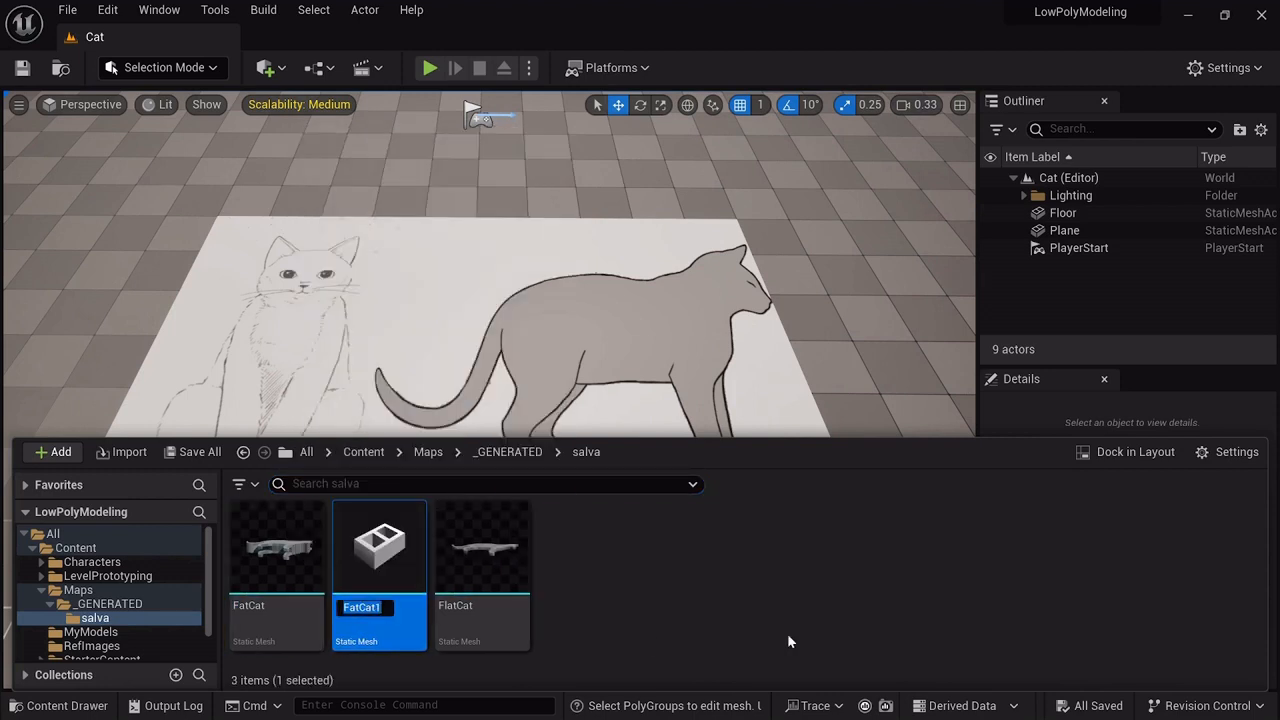
type("FabCa")
key("Return")
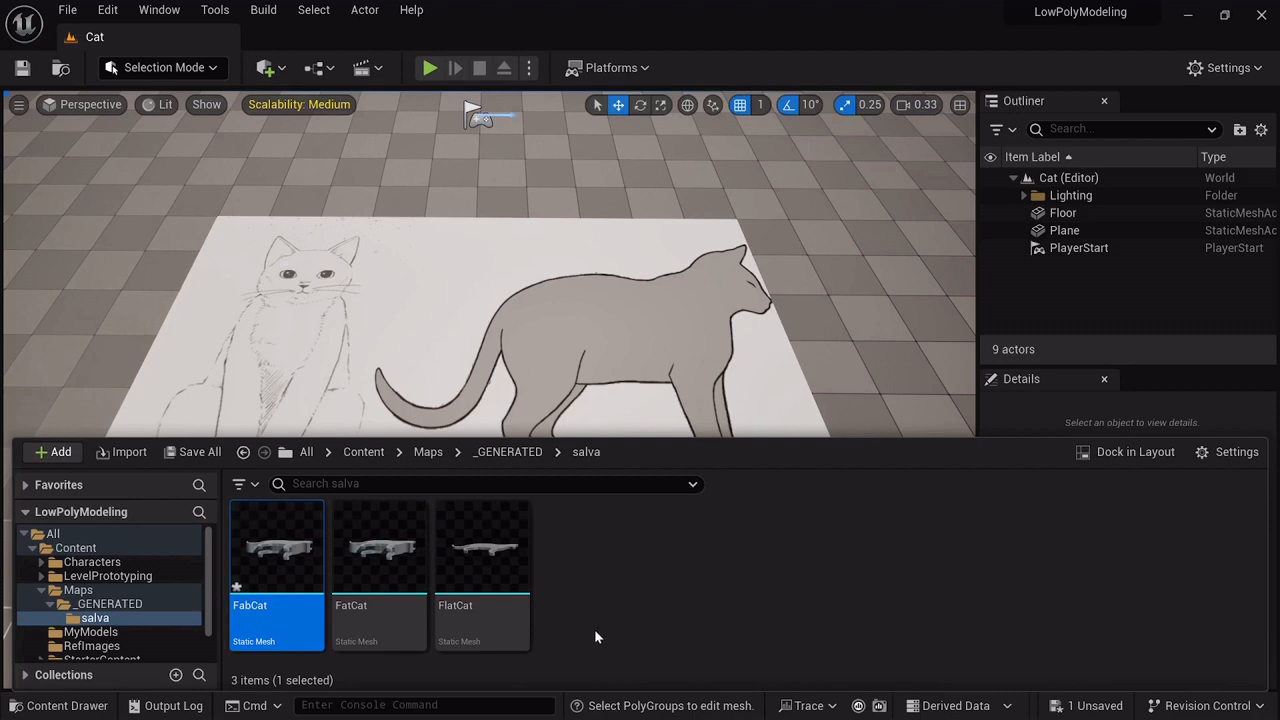
- Place FabCat in the level over the side-view reference drawing and set its X rotation to 90°
mouse_move(310, 634)
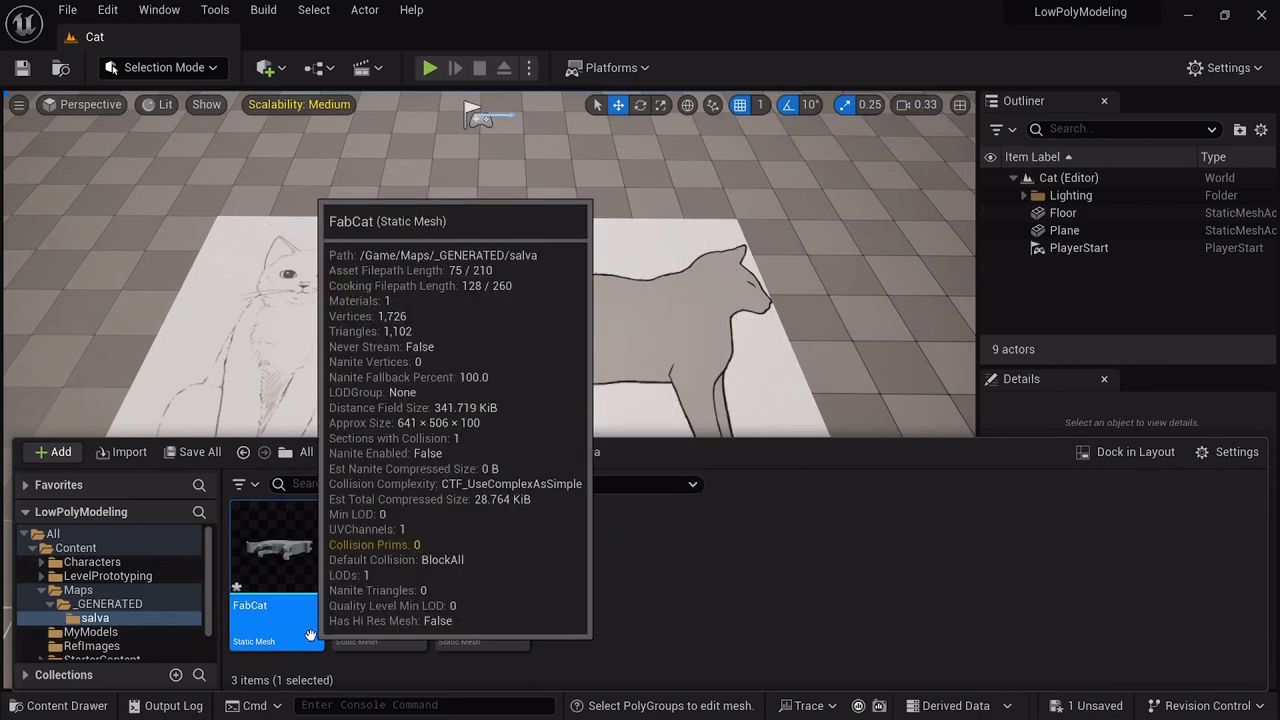
left_click_drag(310, 634, 584, 361)
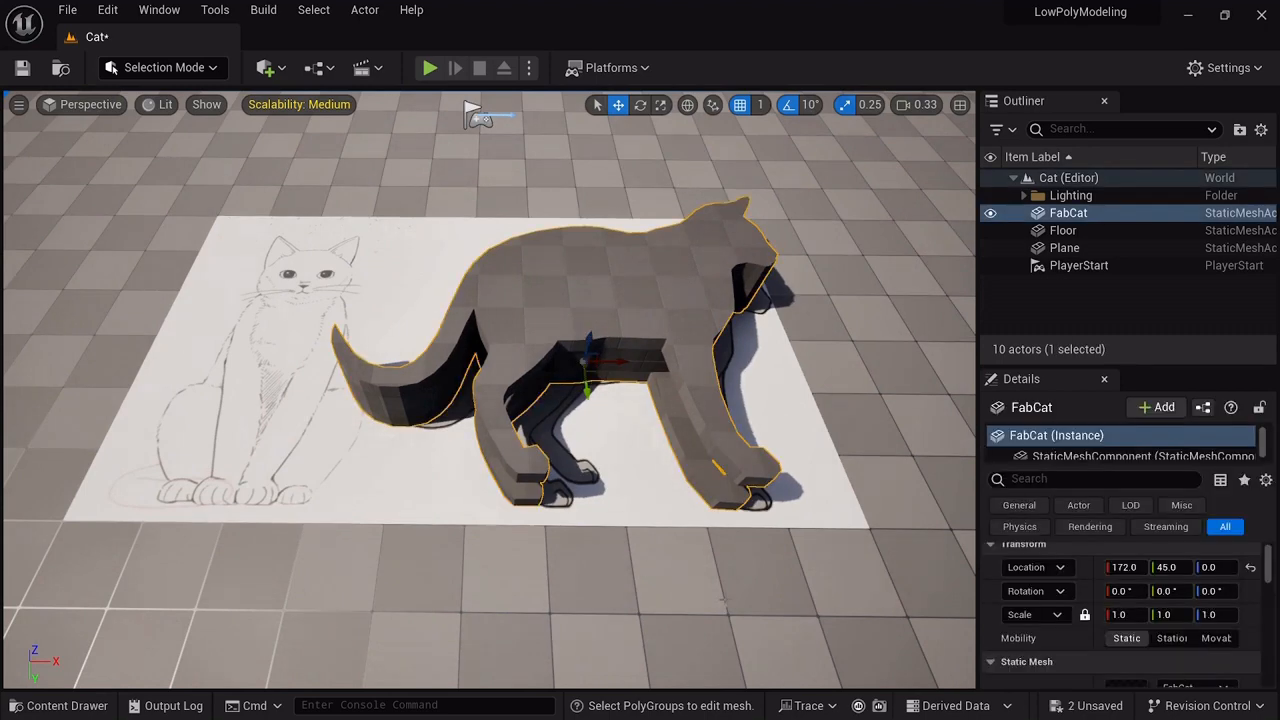
left_click(1122, 591)
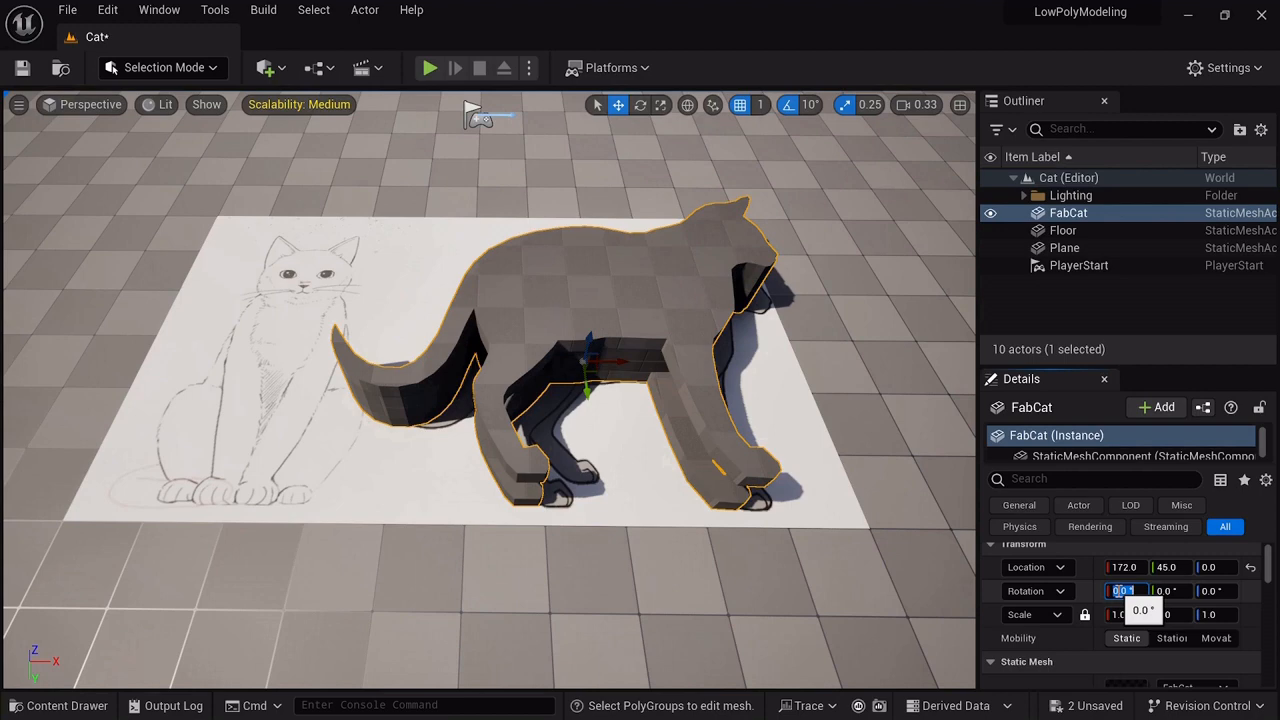
type("90")
key("Return")
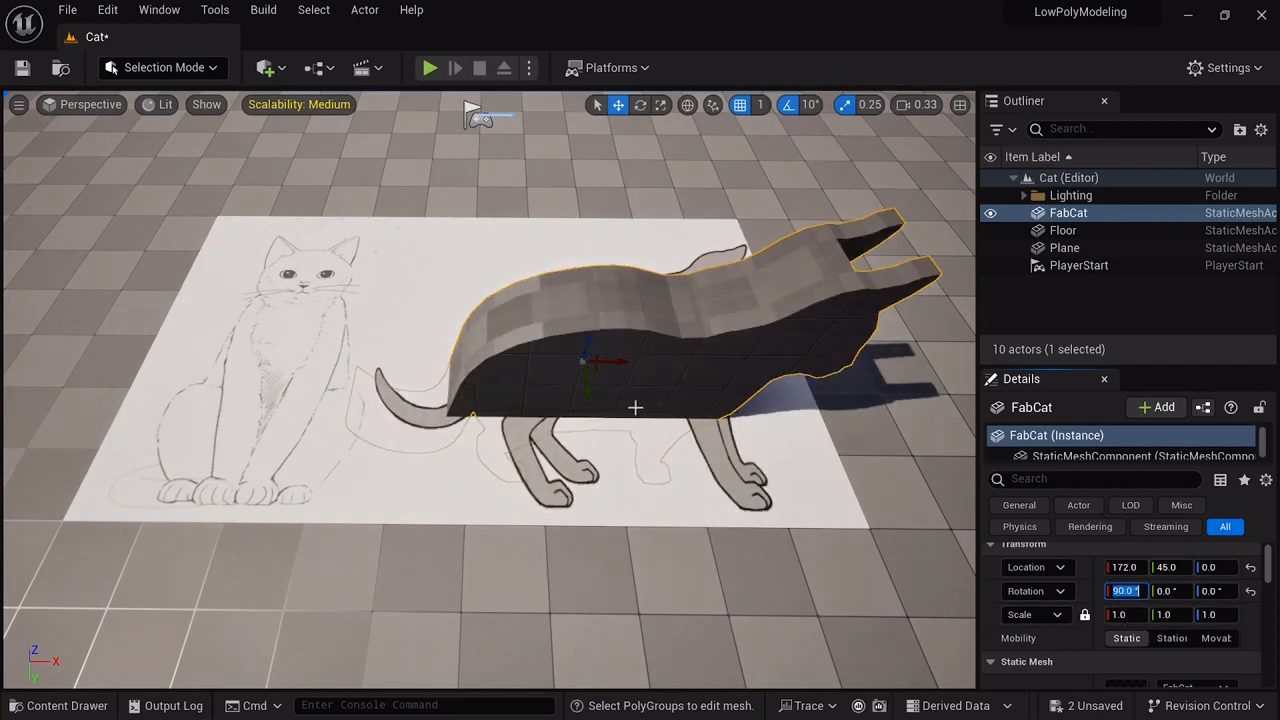
- Raise the rotated FabCat above the reference plane and snap it down to the floor
left_click_drag(588, 337, 674, 153)
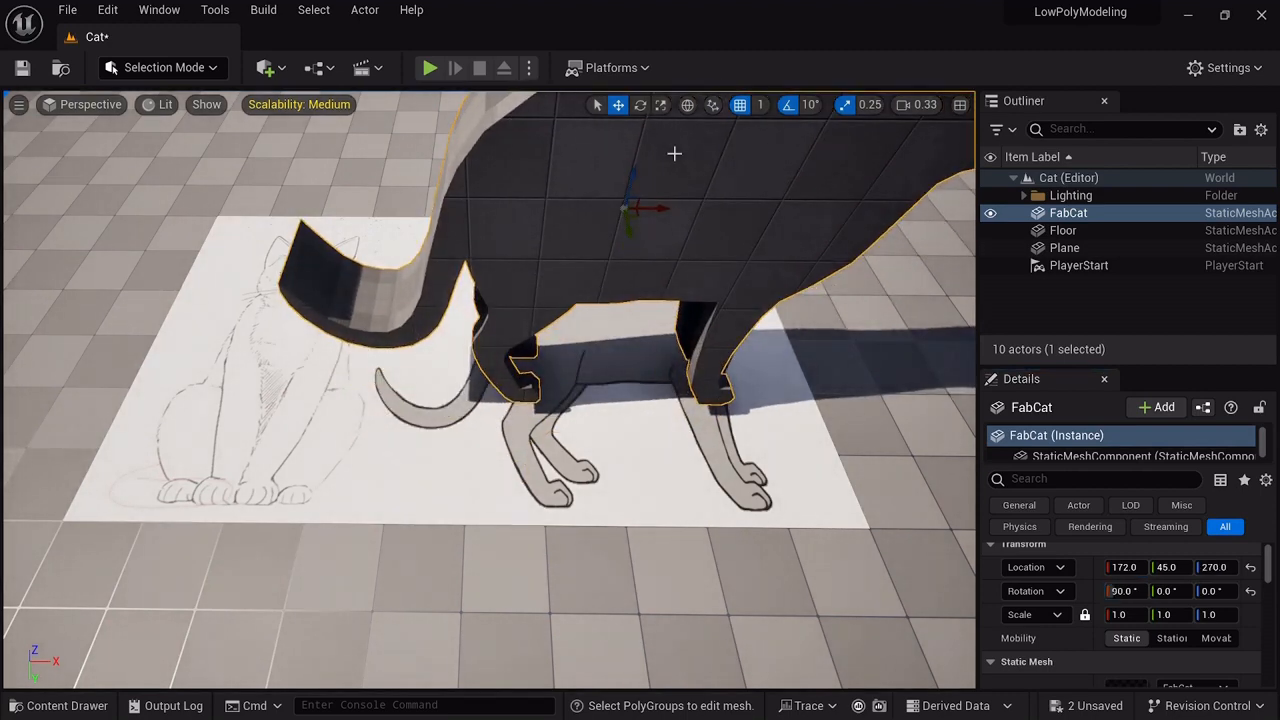
key("End")
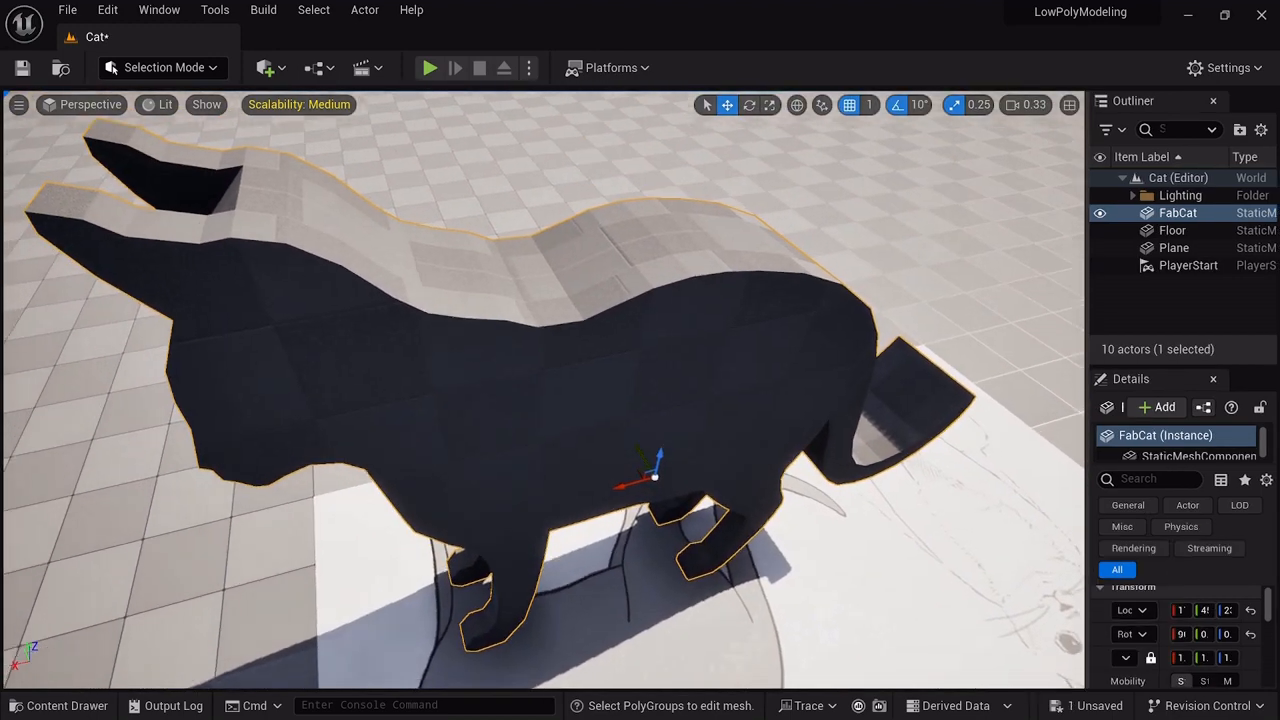
right_click_drag(544, 390, 537, 412)
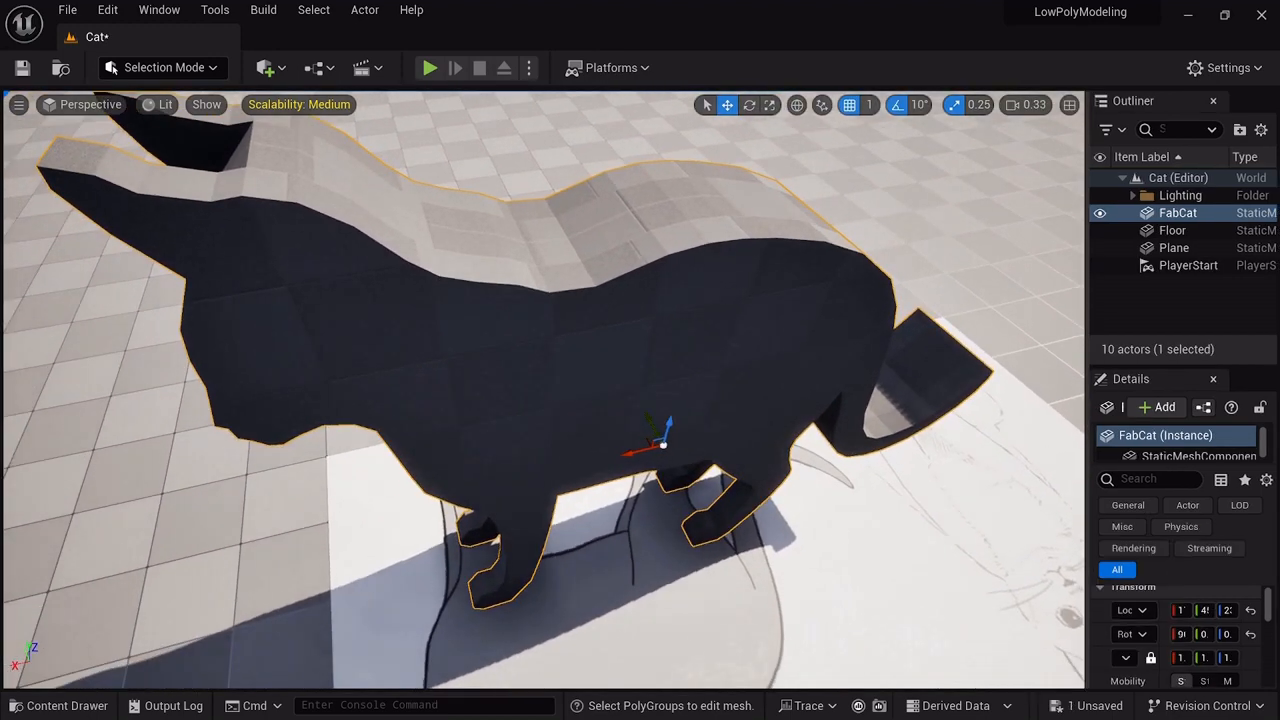
- Switch to Modeling mode, start PolyGroup Edit on FabCat and enable edge loop selection
left_click(205, 70)
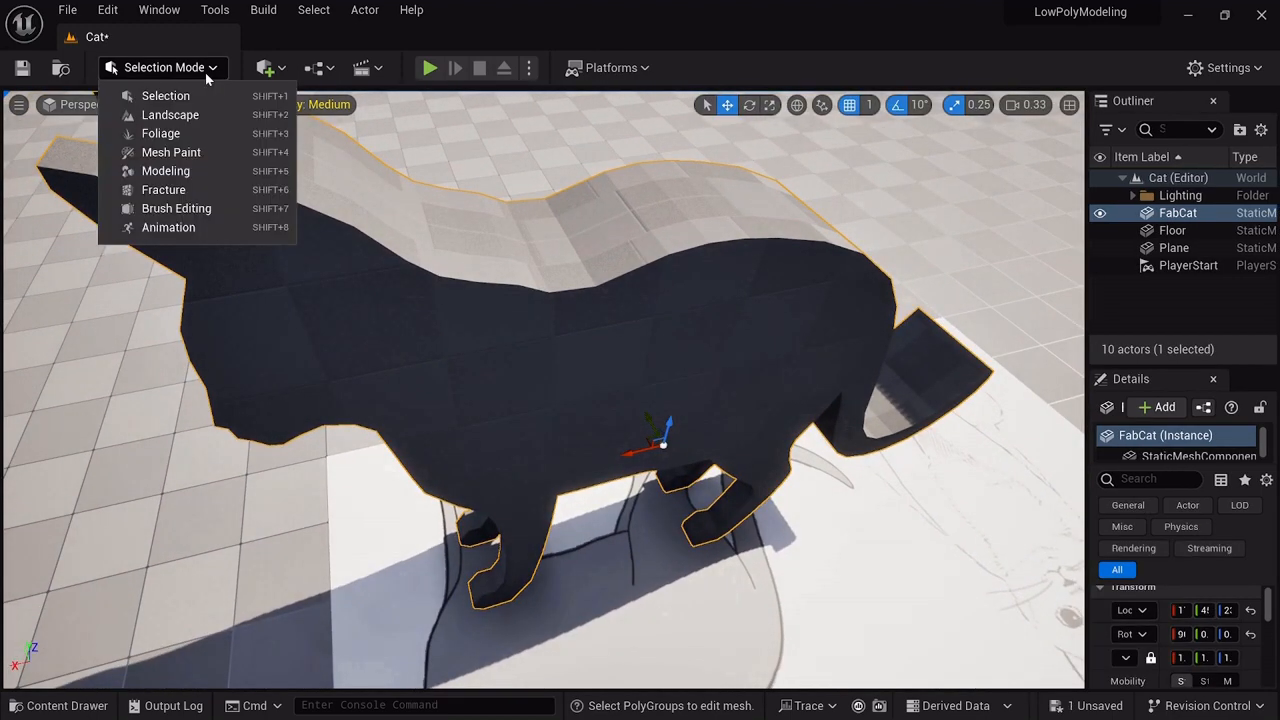
left_click(165, 171)
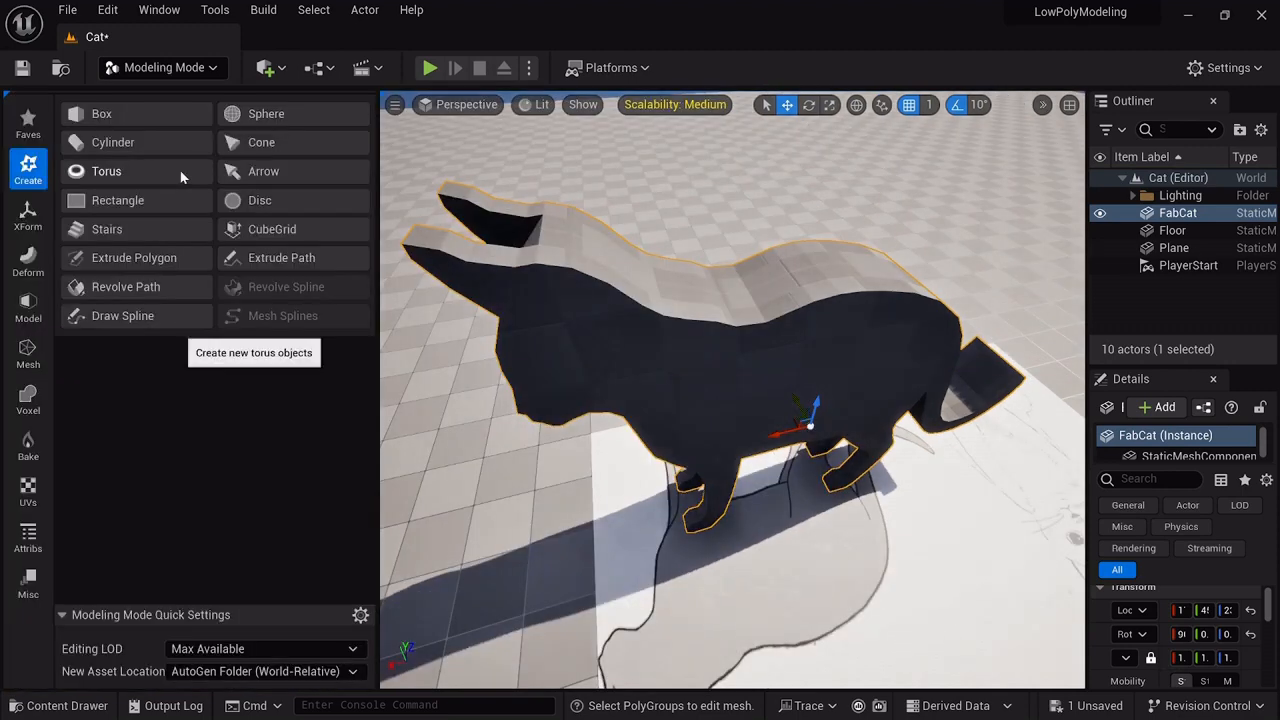
left_click(28, 308)
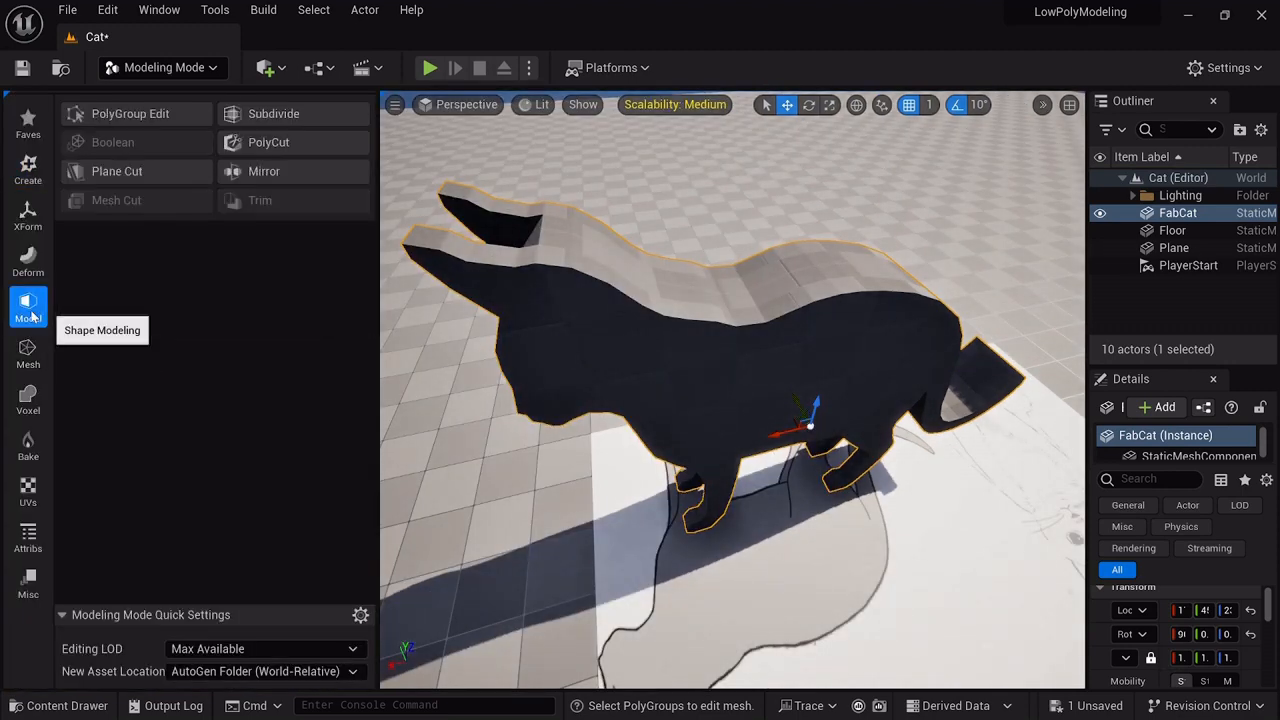
left_click(143, 114)
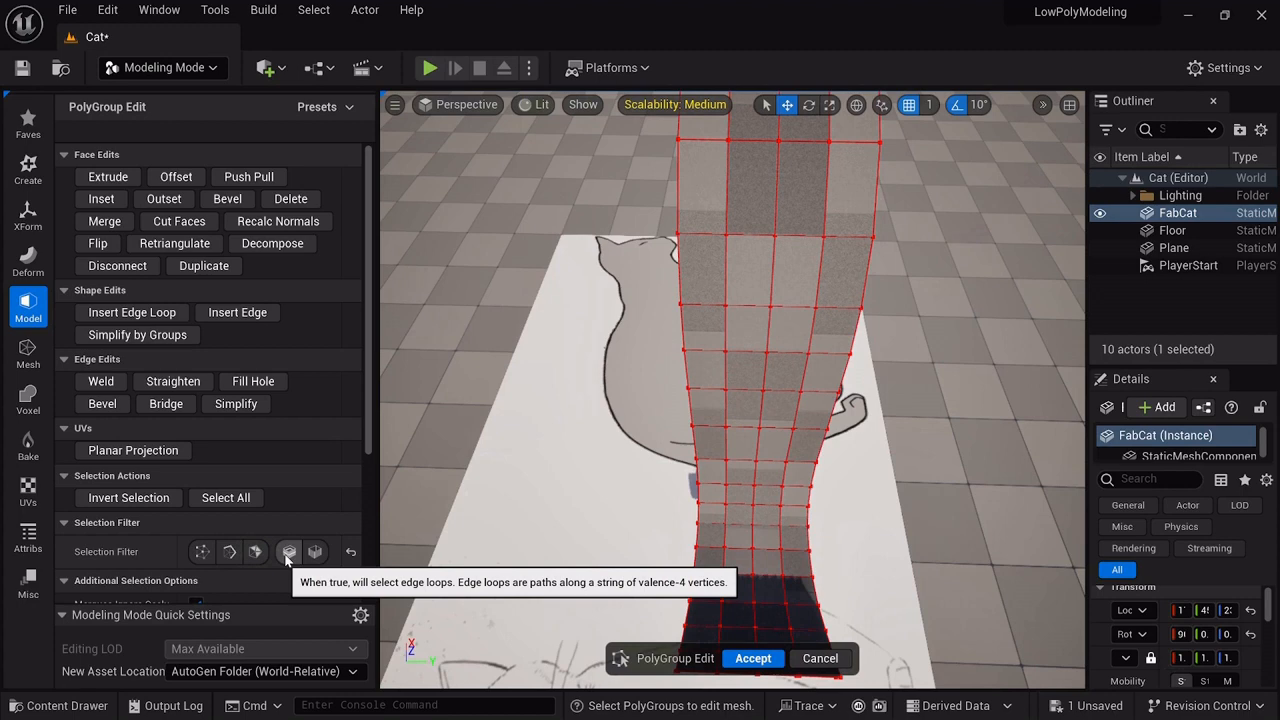
left_click(288, 553)
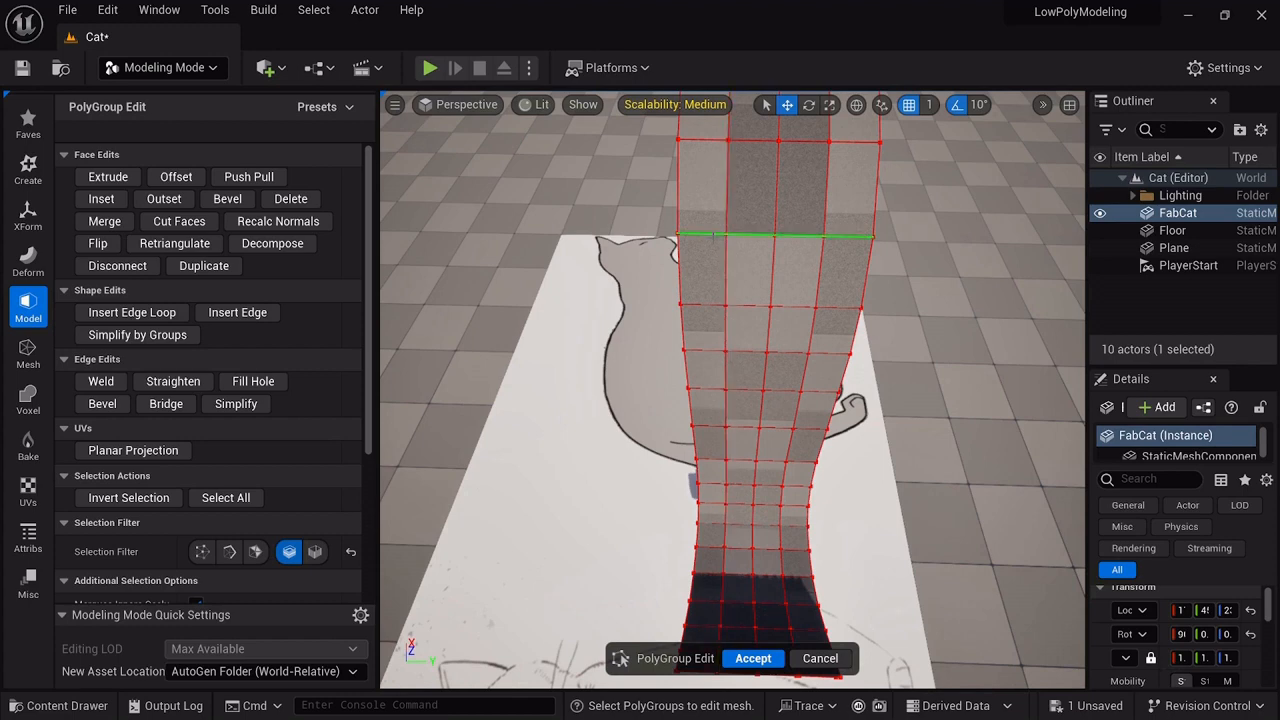
- Select an edge loop across the cat's upper rump and scale it down uniformly to slightly narrow it
right_click_drag(812, 238, 815, 202)
left_click(845, 307)
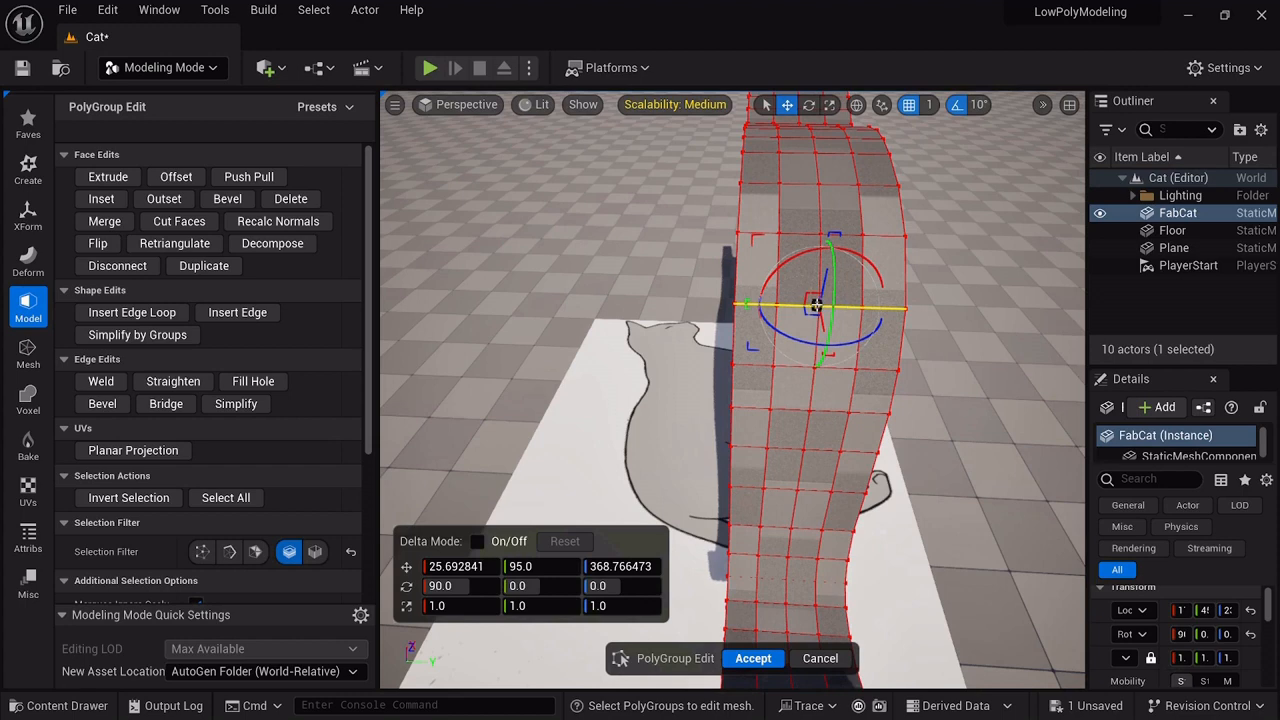
mouse_move(816, 305)
left_mouse_down()
mouse_move(803, 309)
mouse_move(816, 305)
left_mouse_up()
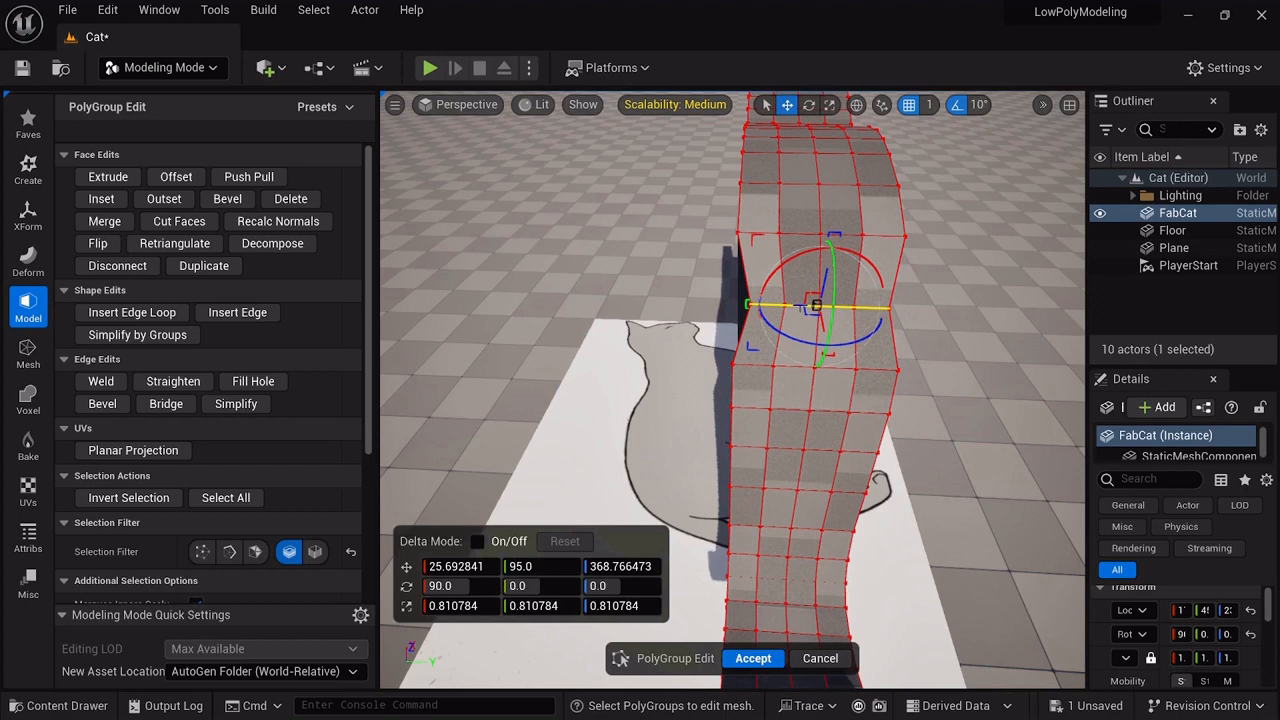
left_click_drag(801, 308, 798, 309)
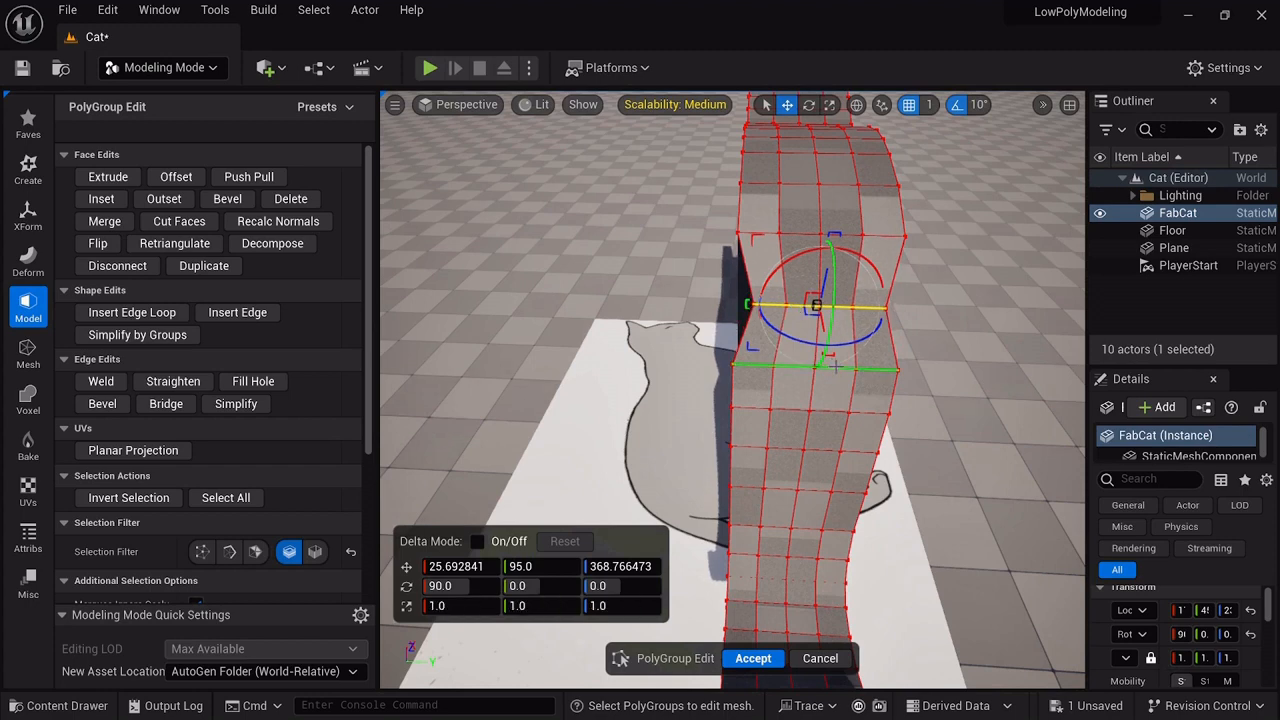
- Scale down the next two edge loops below it on the rump, narrowing the hindquarters progressively
left_click(834, 368)
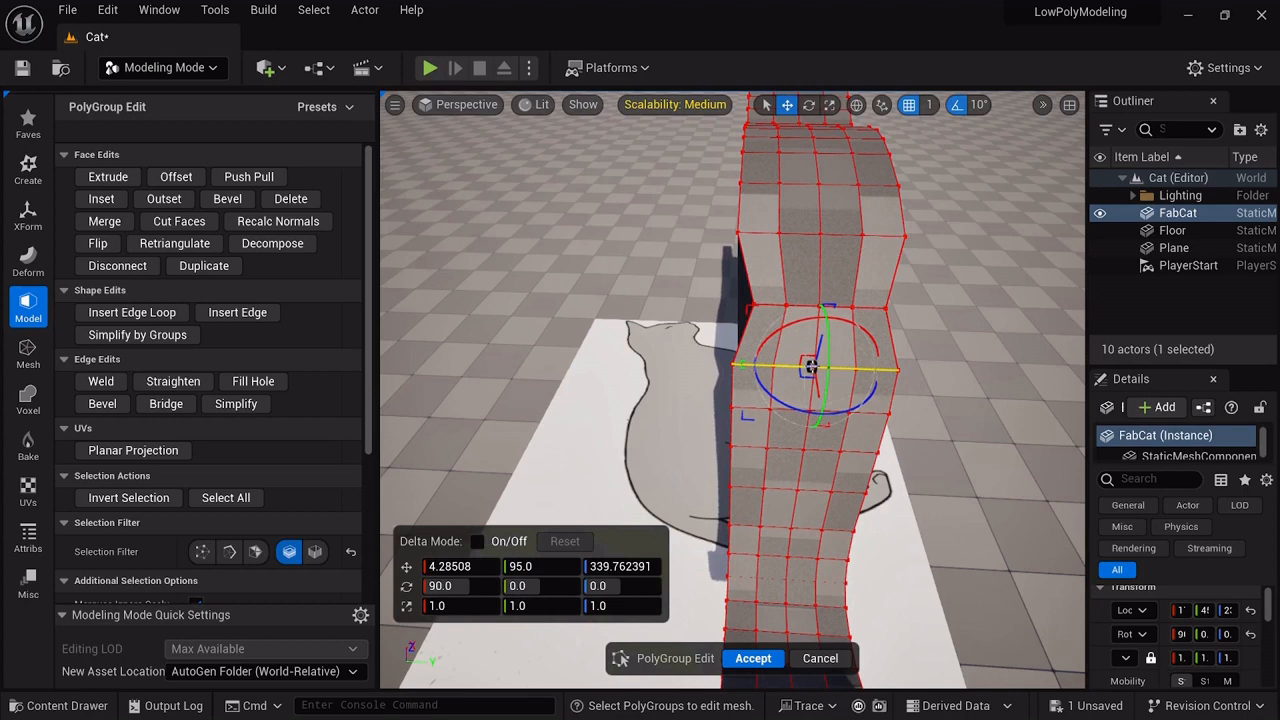
left_click_drag(812, 367, 811, 366)
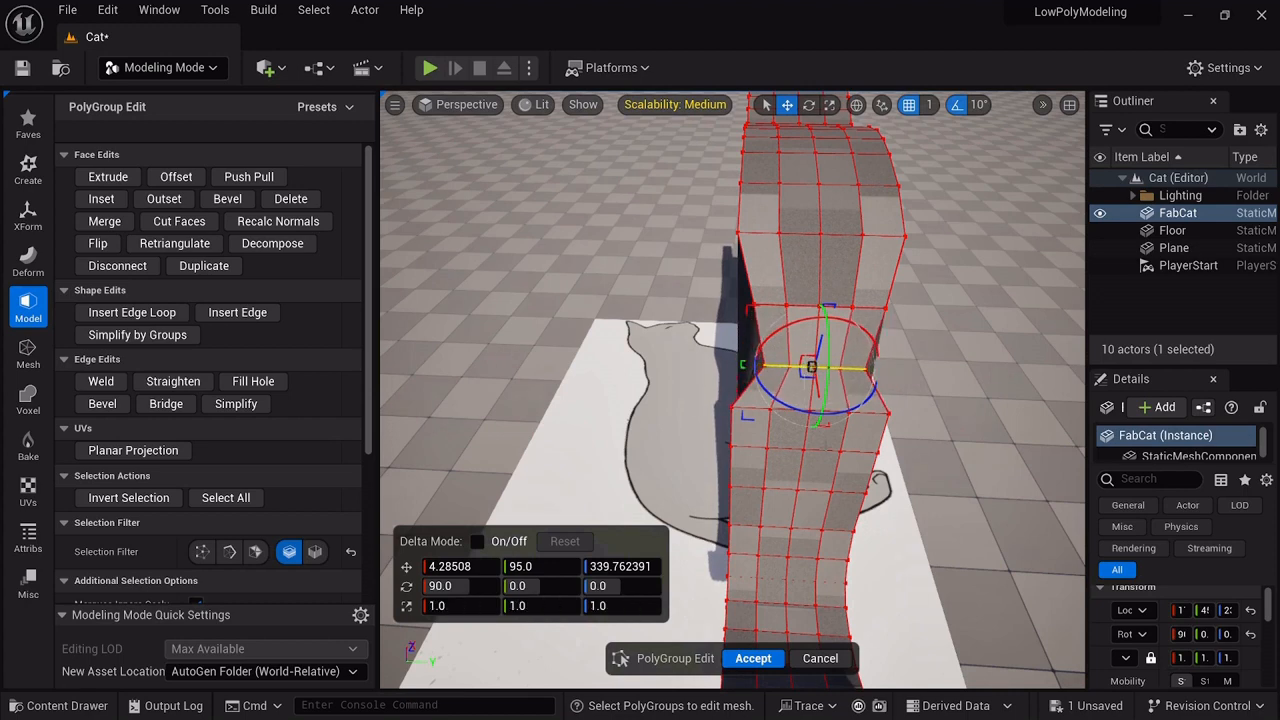
left_click(866, 414)
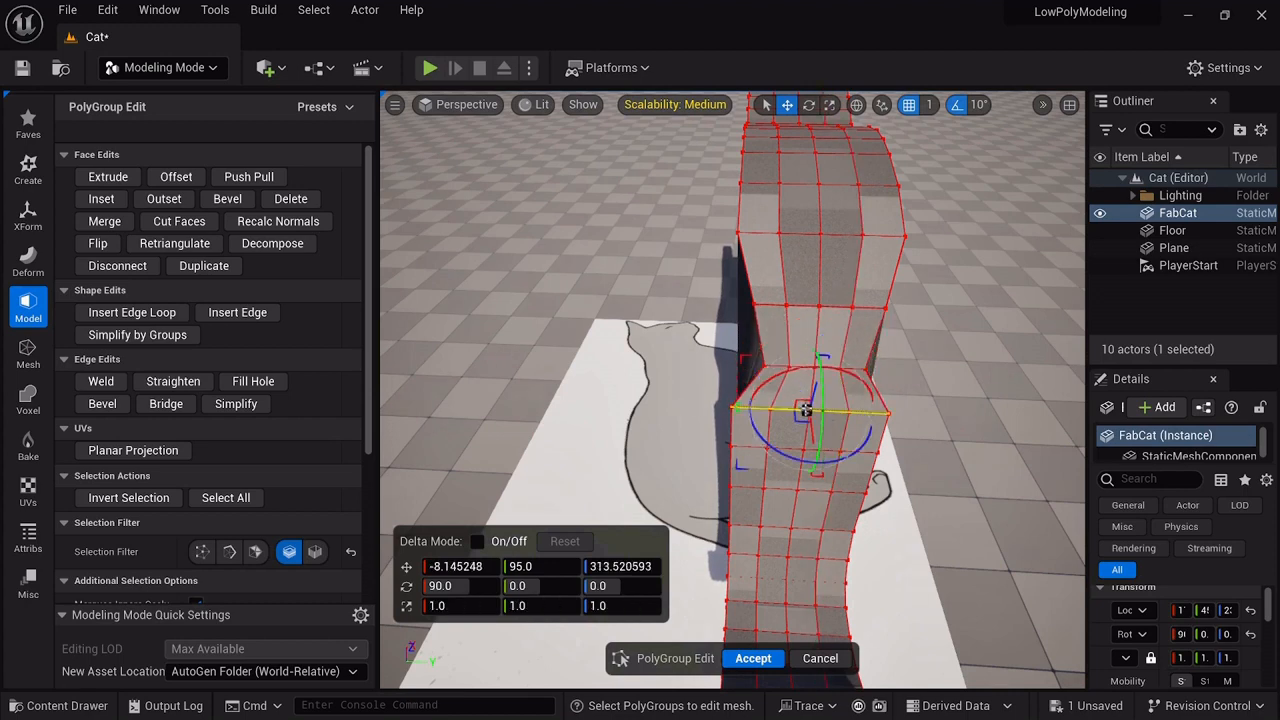
left_click_drag(805, 410, 806, 411)
- Narrow the successive edge loops down the lower rump towards the base of the tail
right_click_drag(934, 487, 934, 552)
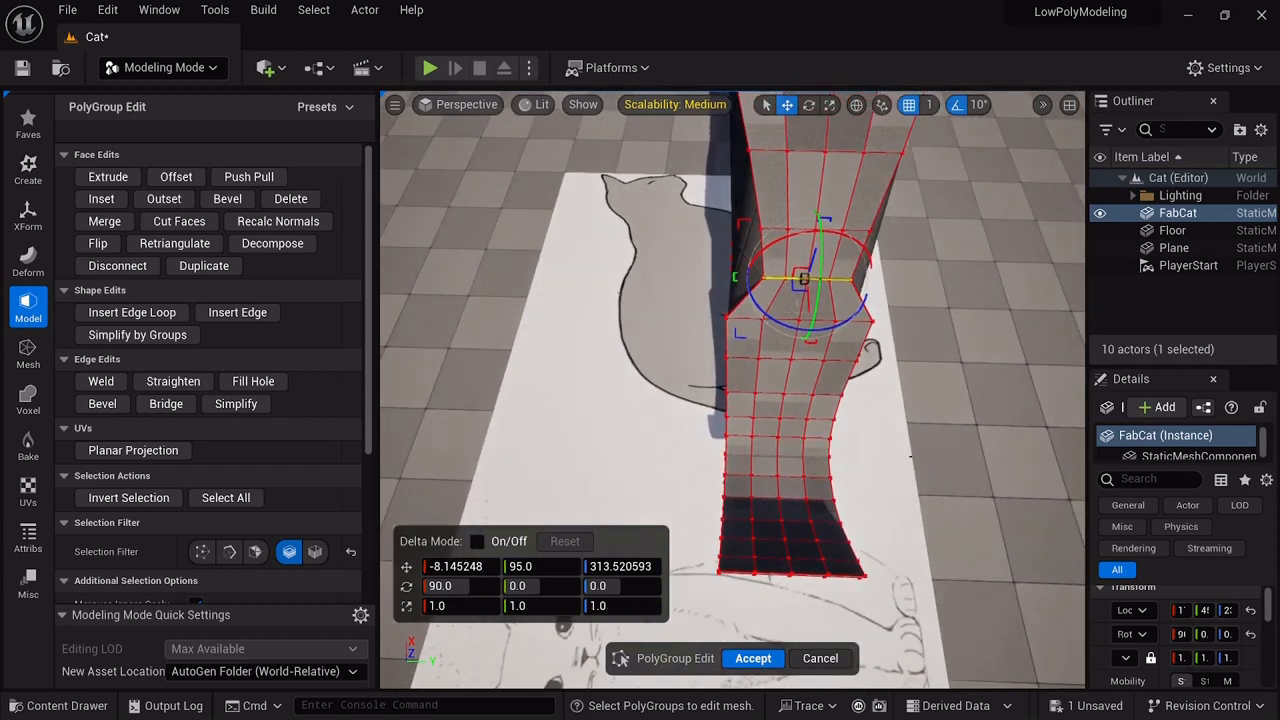
left_click(850, 320)
left_click_drag(795, 320, 734, 458)
left_click(838, 361)
left_click(834, 392)
left_click(832, 417)
left_click(829, 438)
key("ctrl+z")
left_click(829, 458)
left_click(827, 477)
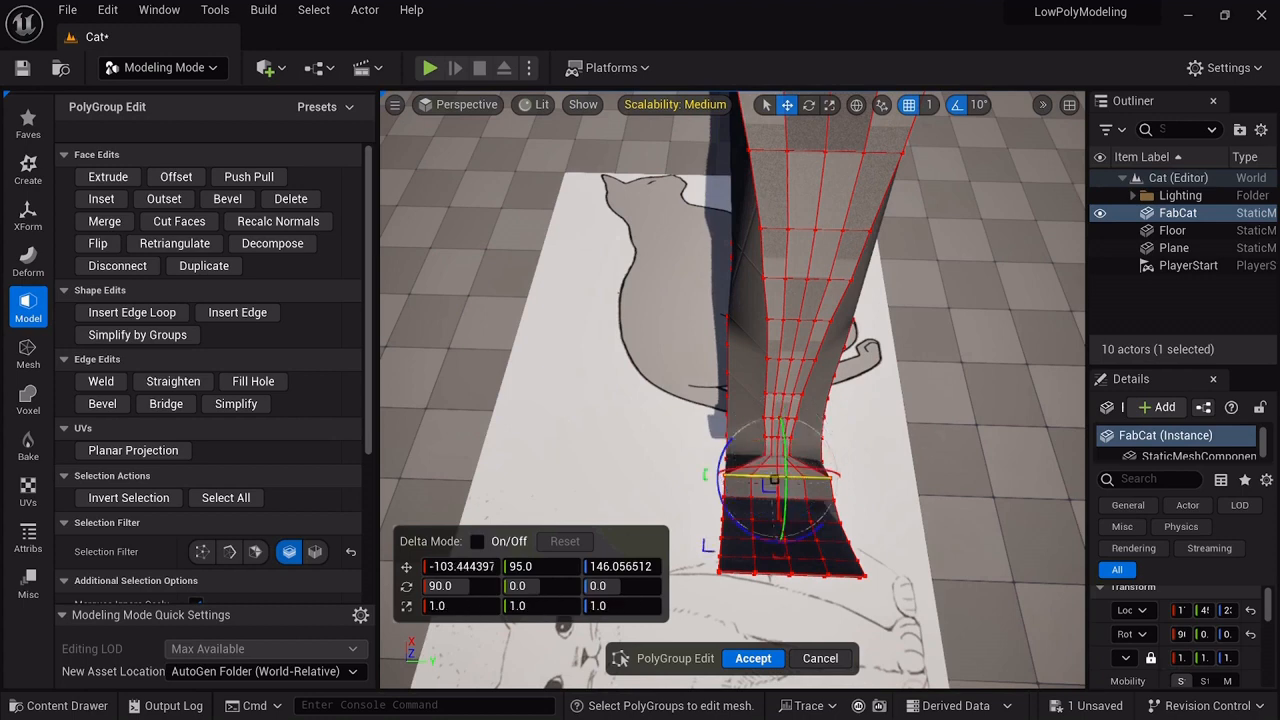
- Scale down the edge loops along the start of the tail's upper side, the last one to about 0.12
right_click_drag(827, 477, 822, 570)
key("w")
left_click_drag(803, 338, 738, 345)
left_click(846, 371)
left_click_drag(804, 375, 731, 374)
left_click(811, 408)
scroll(811, 414, "up", 4)
left_click_drag(913, 425, 743, 449)
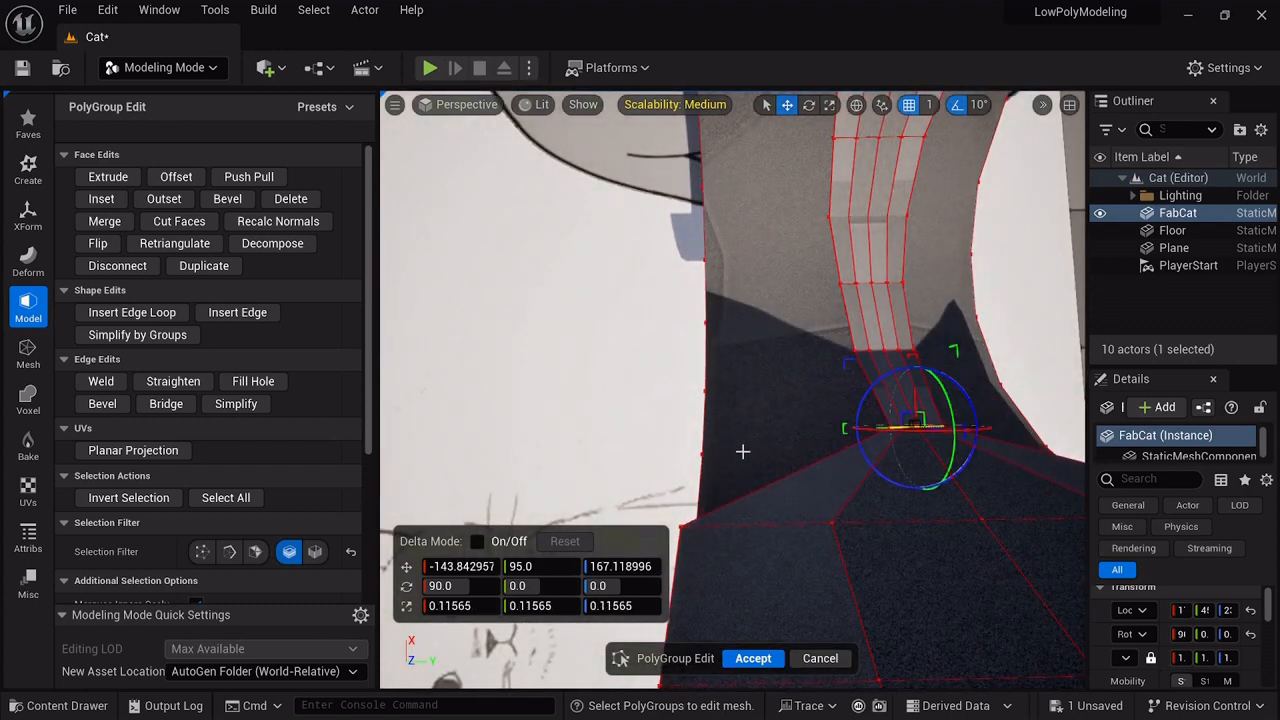
- Scale down the remaining three edge loops on the tail's upper side, ending with the loop at the tip
right_click_drag(951, 551, 951, 534)
key("s")
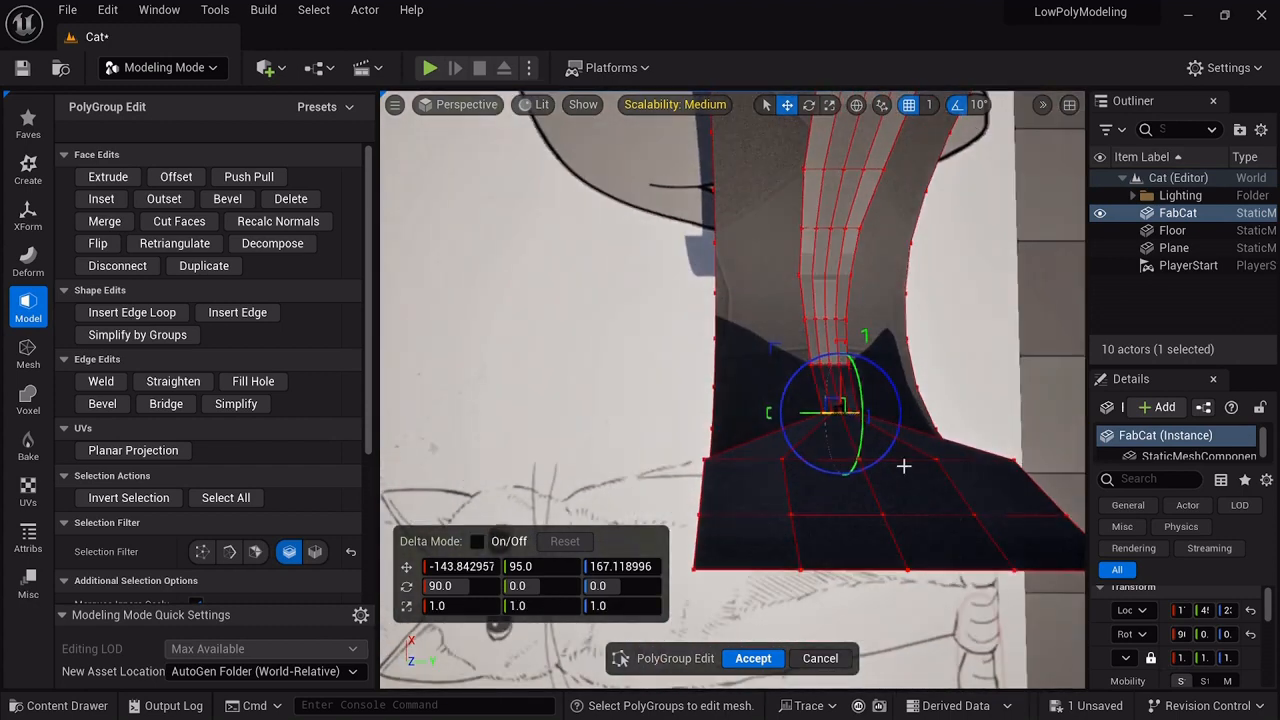
left_click(902, 463)
left_click_drag(859, 457, 731, 474)
left_click(900, 521)
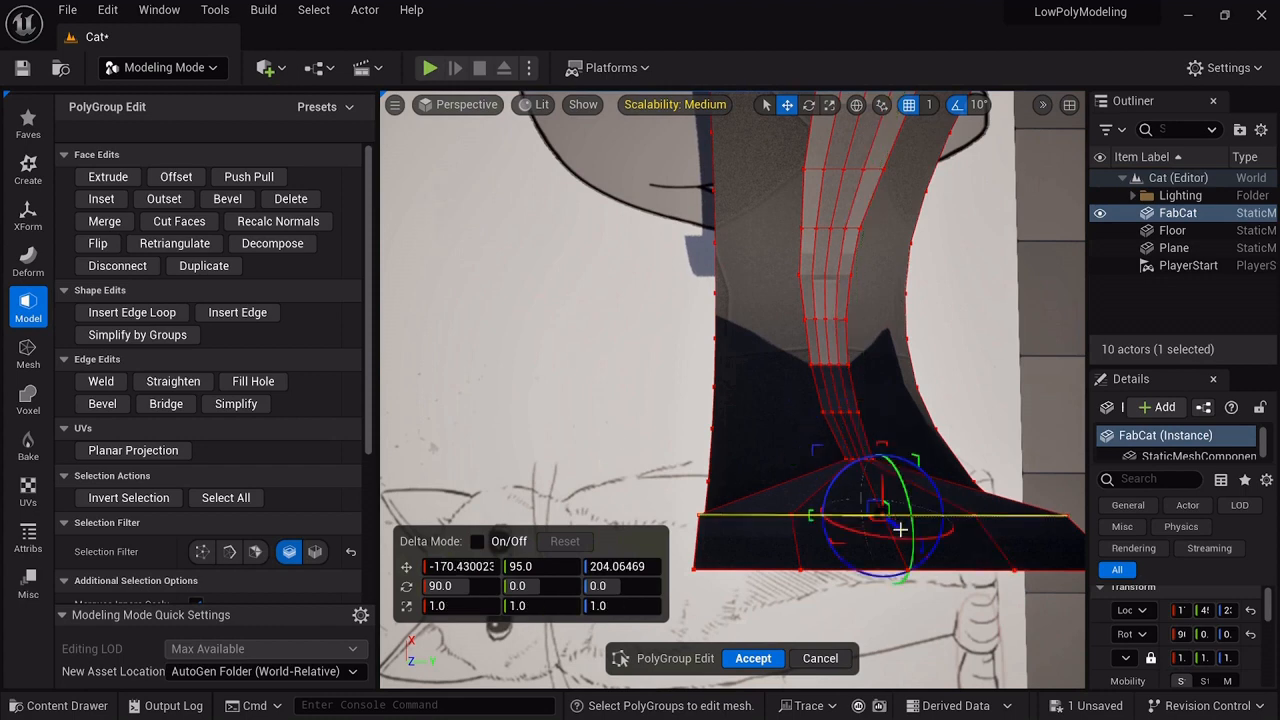
left_click_drag(881, 513, 714, 523)
left_click(960, 568)
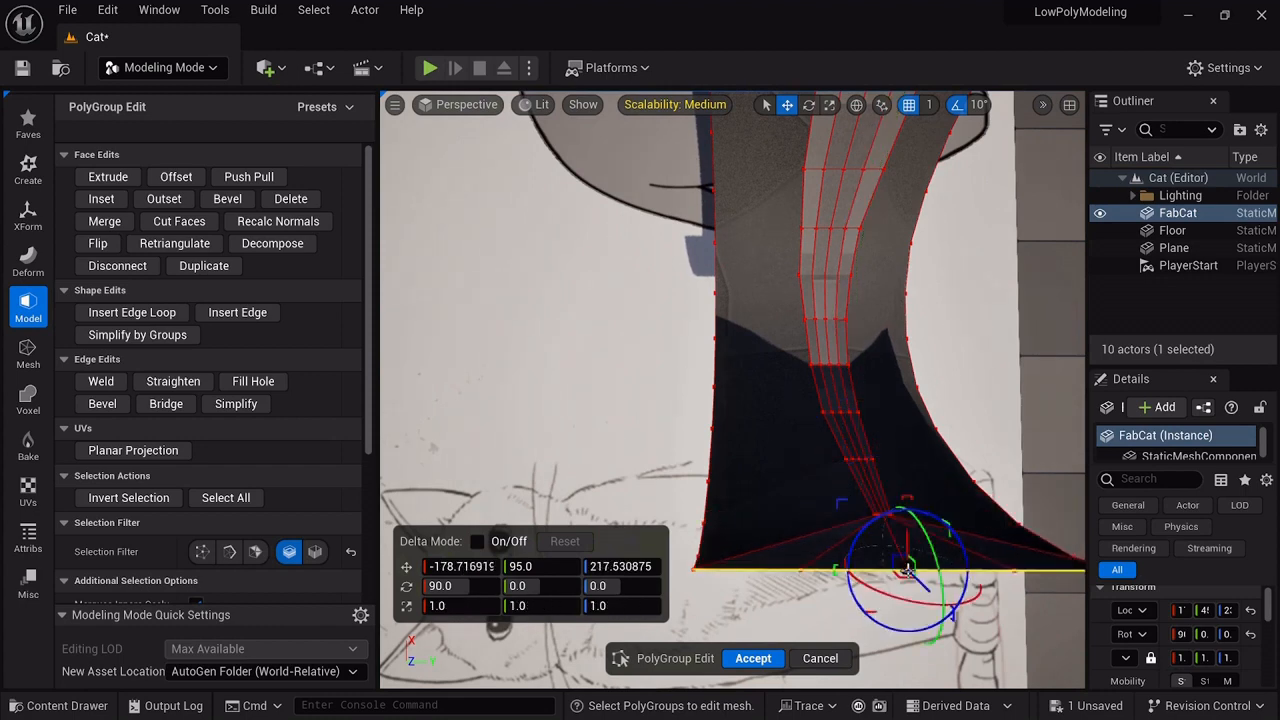
left_click_drag(907, 568, 693, 567)
- Narrow the first three edge loops running back from the tail tip, scaling the first to about 0.07
right_click_drag(693, 567, 712, 552)
right_click_drag(896, 616, 896, 616)
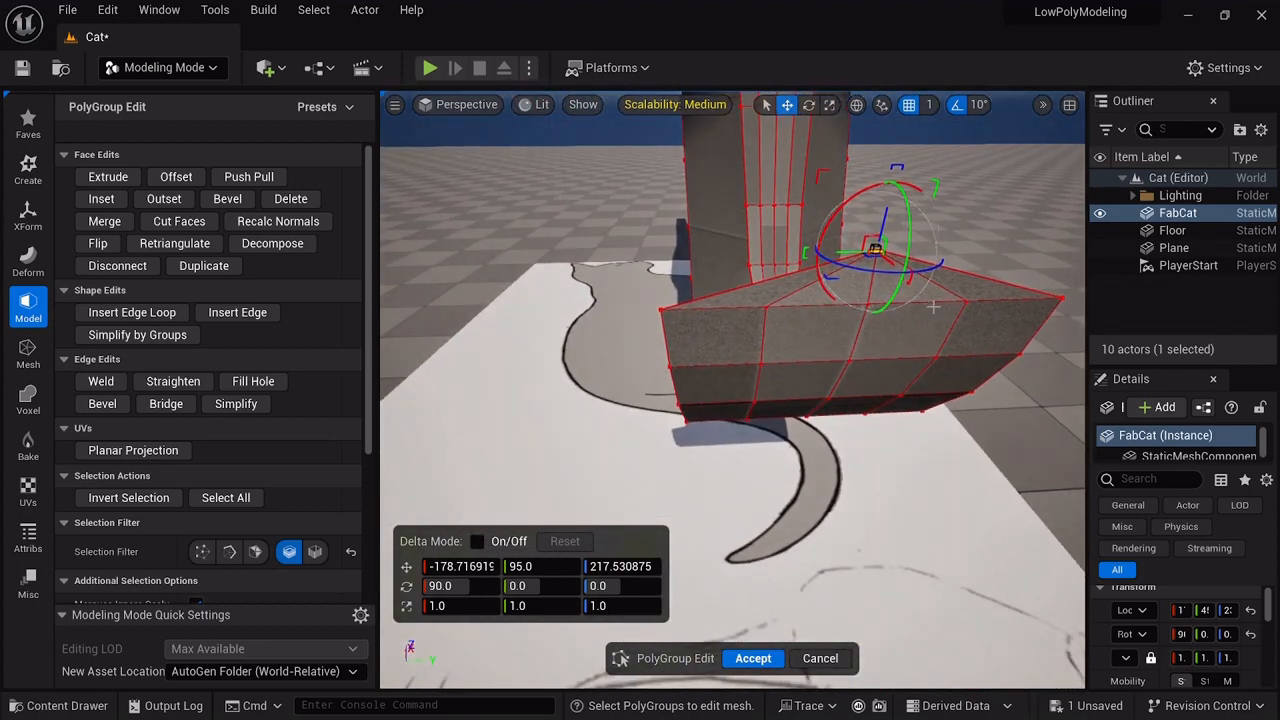
left_click(934, 301)
left_click_drag(862, 298, 684, 313)
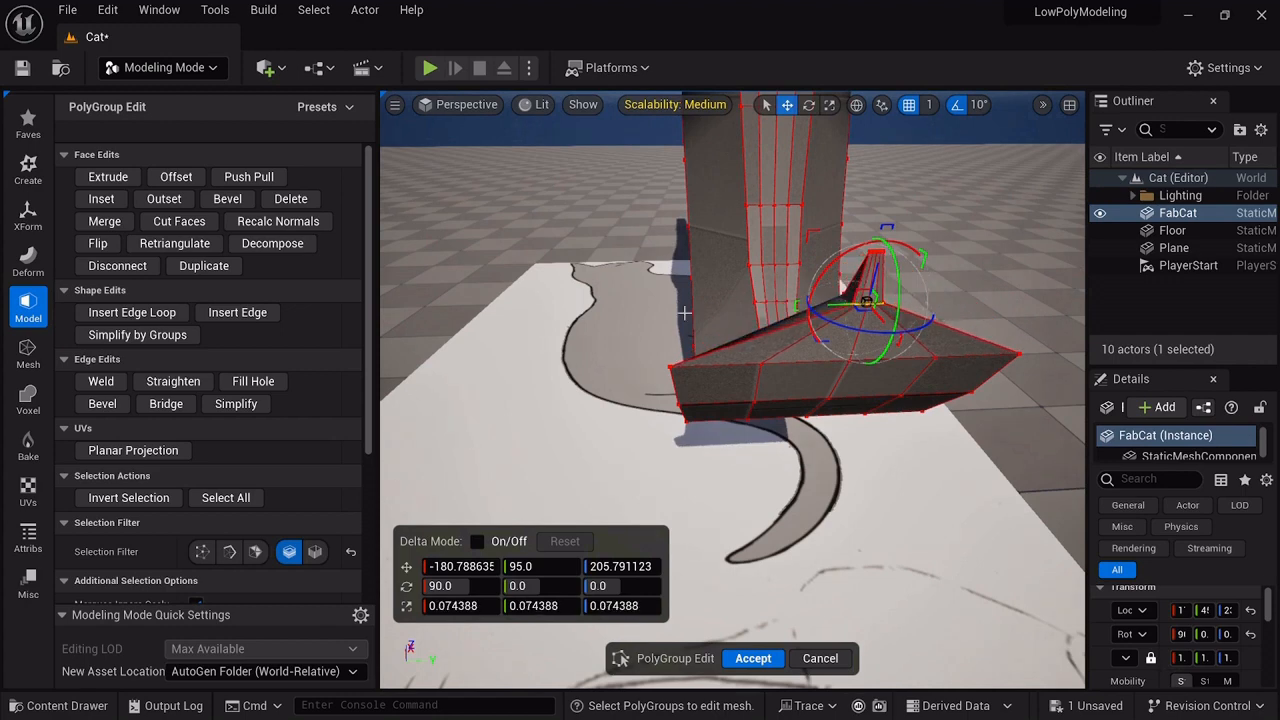
left_click(911, 358)
left_click_drag(858, 361, 696, 370)
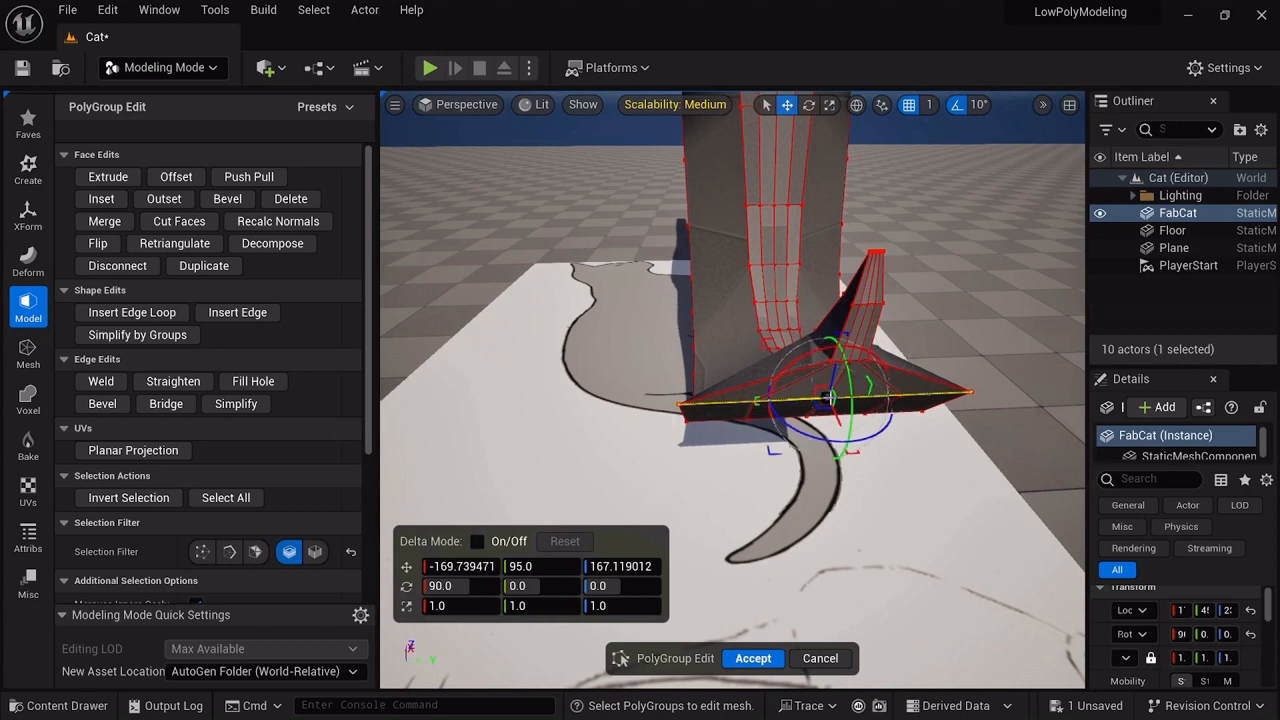
left_click(895, 404)
left_click(880, 400)
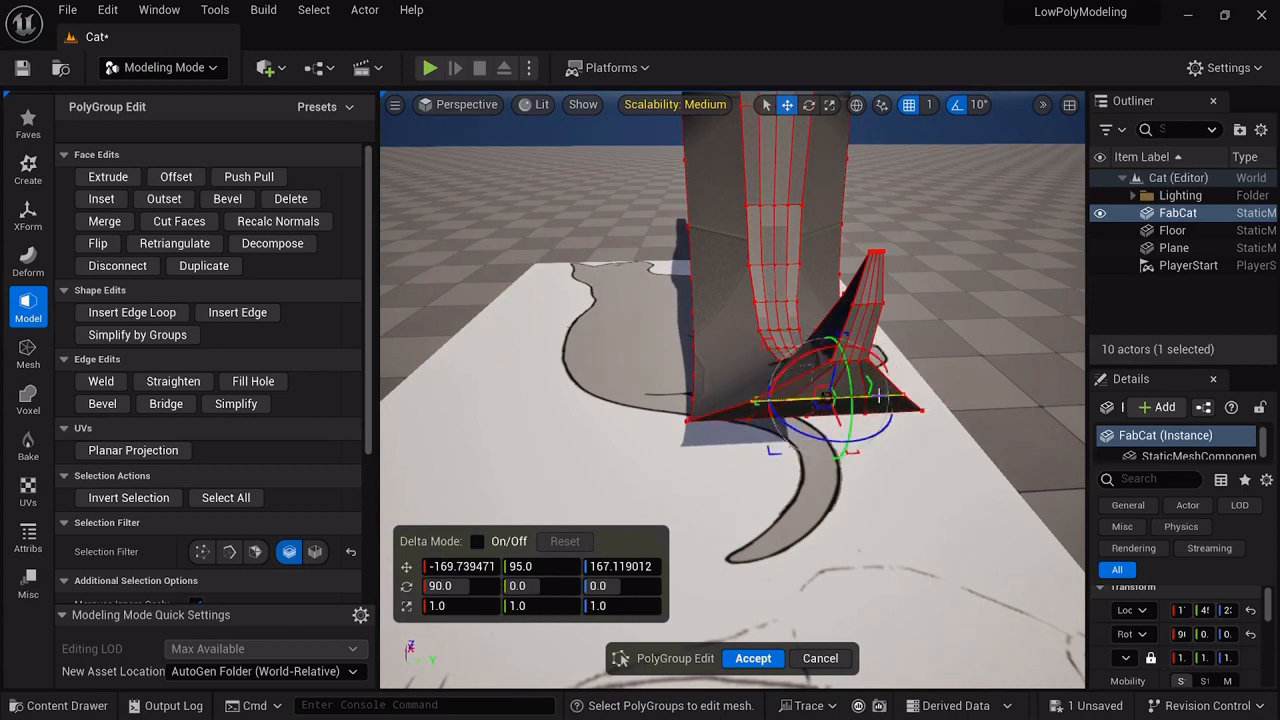
left_click_drag(824, 399, 796, 446)
- Narrow the following edge loops along the tail's underside towards the body, scaling the one nearest the hind legs to about 0.4
right_click_drag(797, 446, 799, 208)
left_click(835, 321)
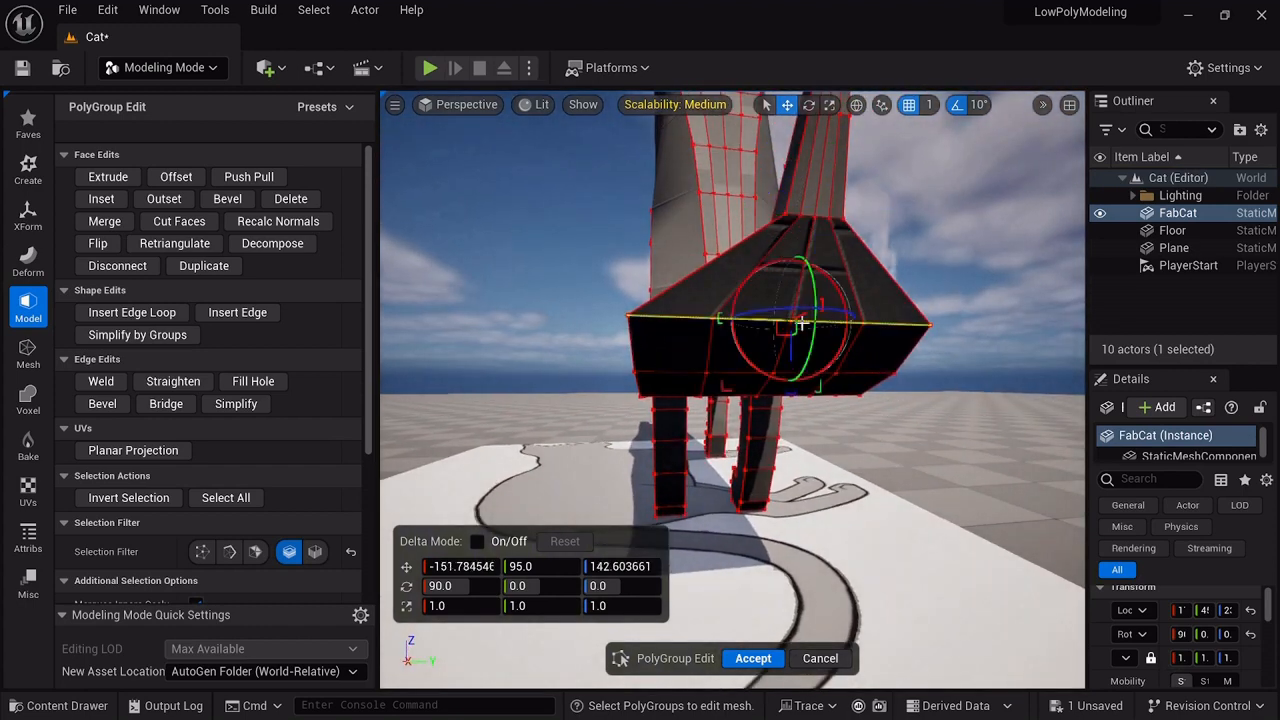
left_click_drag(791, 320, 672, 331)
left_click(866, 374)
scroll(866, 374, "up", 3)
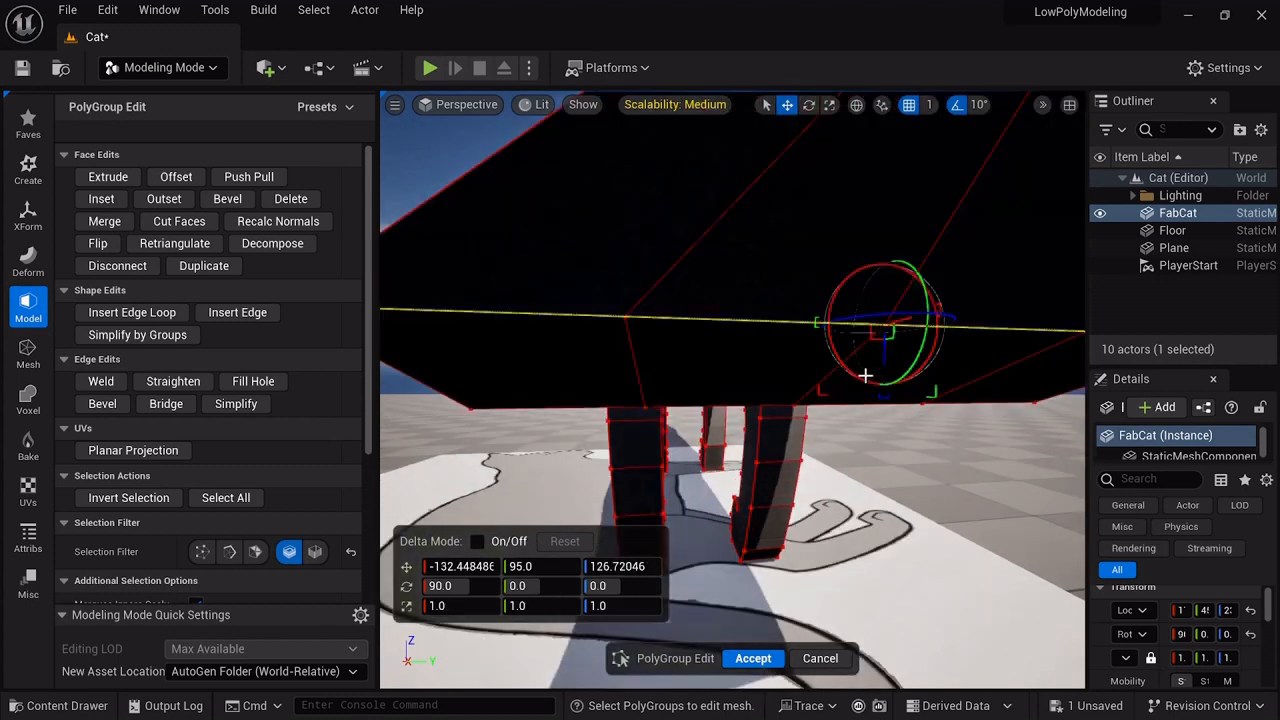
left_click_drag(885, 330, 510, 344)
right_click_drag(832, 531, 855, 400)
left_click(808, 338)
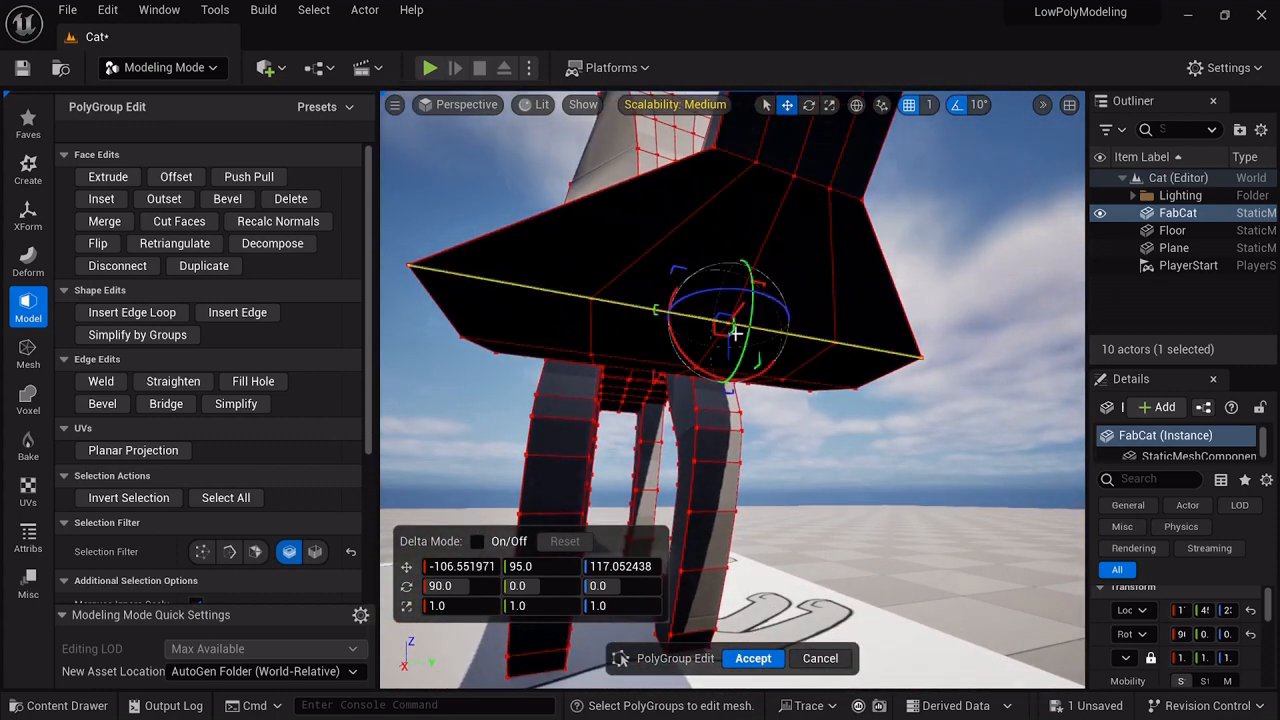
left_click_drag(735, 332, 560, 358)
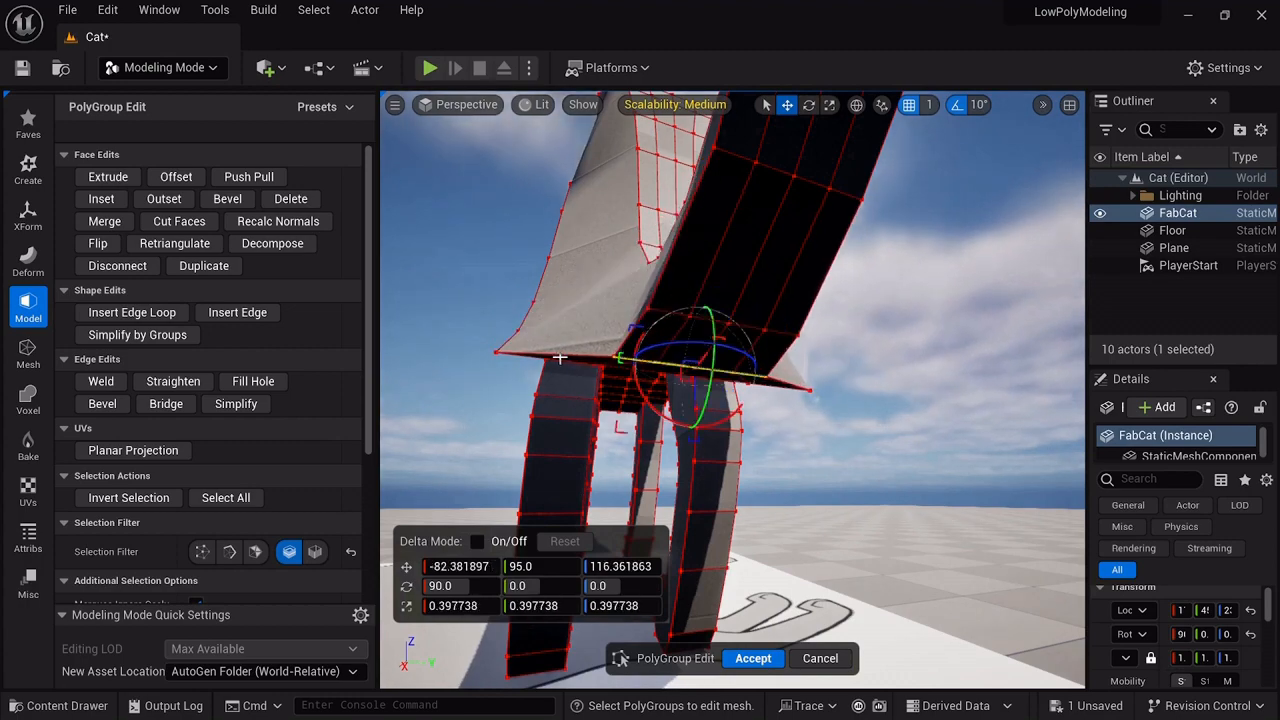
- Scale down three neighbouring edge loops on the tail's underside near the body so they taper gradually
right_click_drag(560, 358, 763, 276)
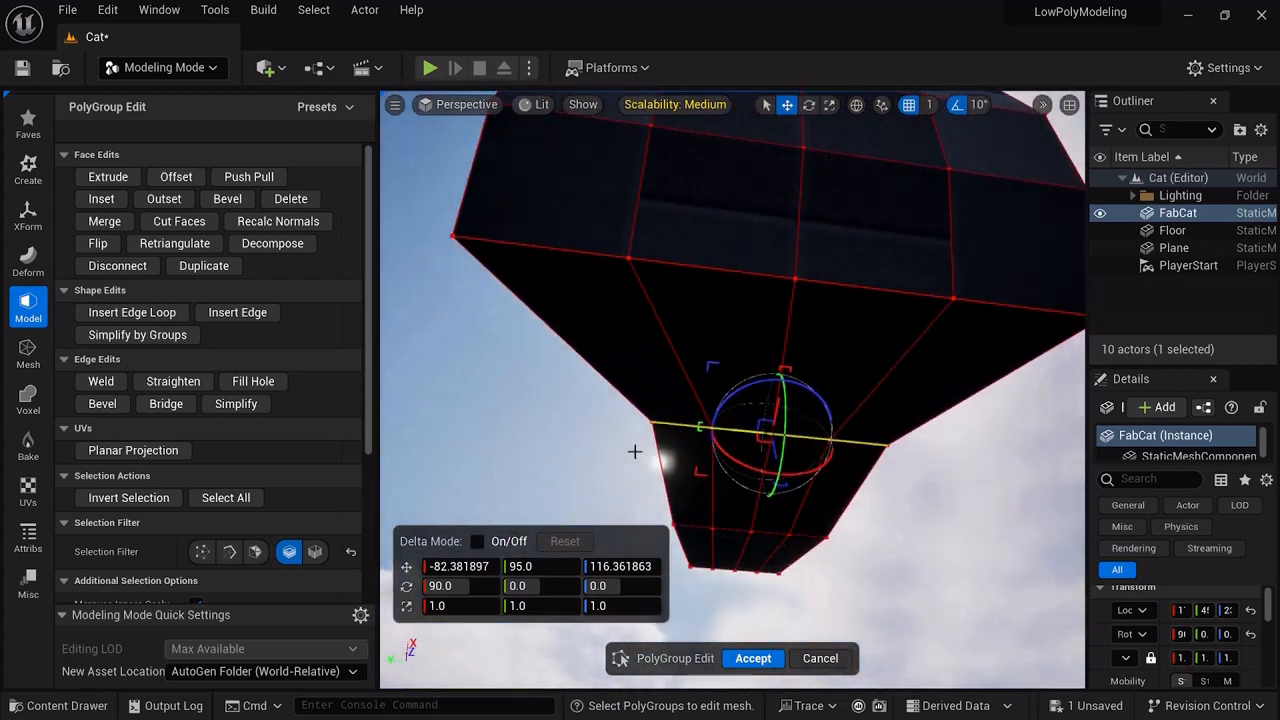
left_click(763, 276)
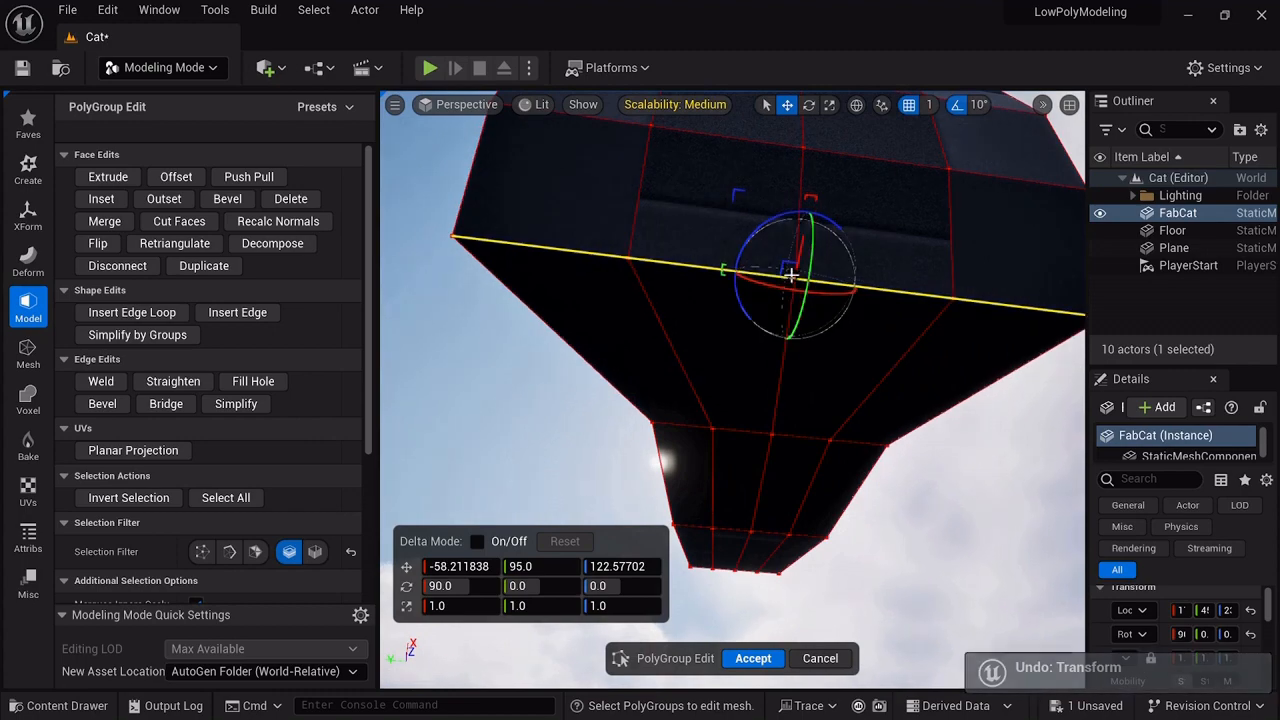
left_click_drag(795, 280, 596, 283)
left_click(750, 431)
left_click_drag(777, 434, 720, 434)
right_click_drag(720, 434, 745, 375)
left_click(797, 274)
left_click_drag(797, 274, 643, 252)
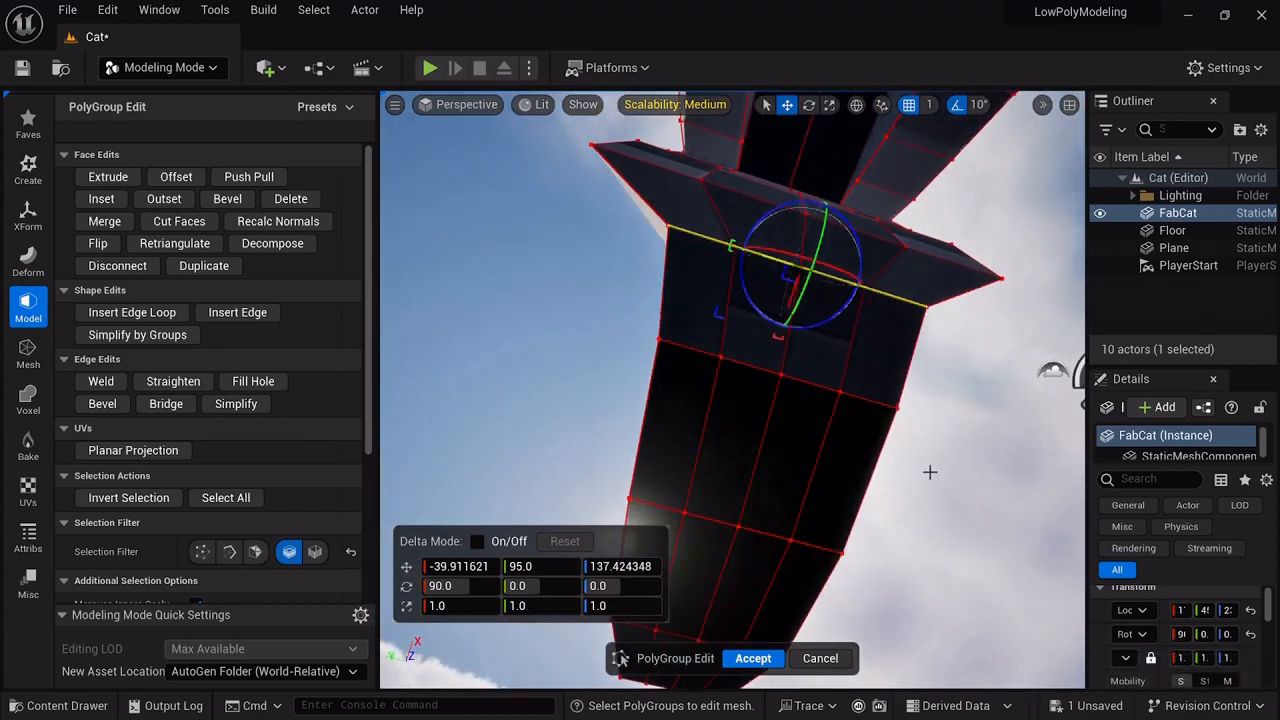
- Narrow the remaining edge loops under the tail up to the hind legs, scaling the last to about 0.79
right_click_drag(929, 471, 1082, 468)
left_click(733, 235)
left_click_drag(696, 235, 590, 235)
left_click_drag(703, 429, 880, 425, "alt")
left_click(795, 333)
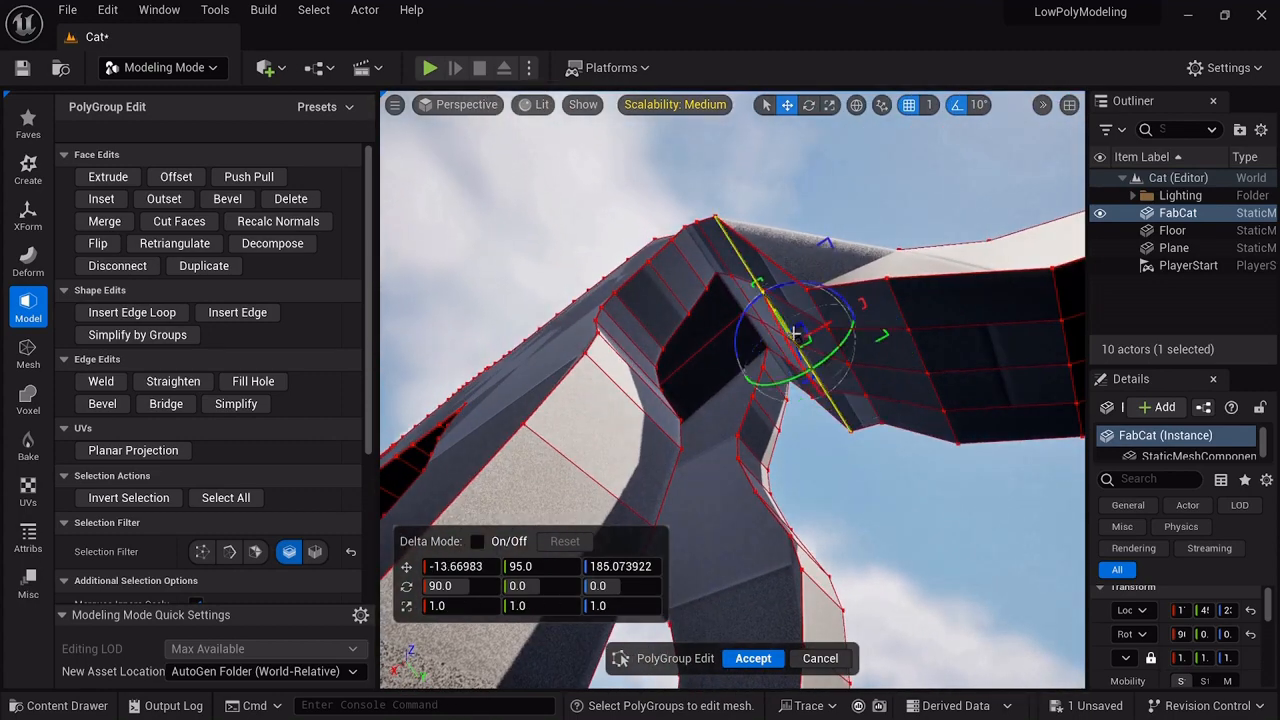
left_click_drag(800, 340, 791, 331)
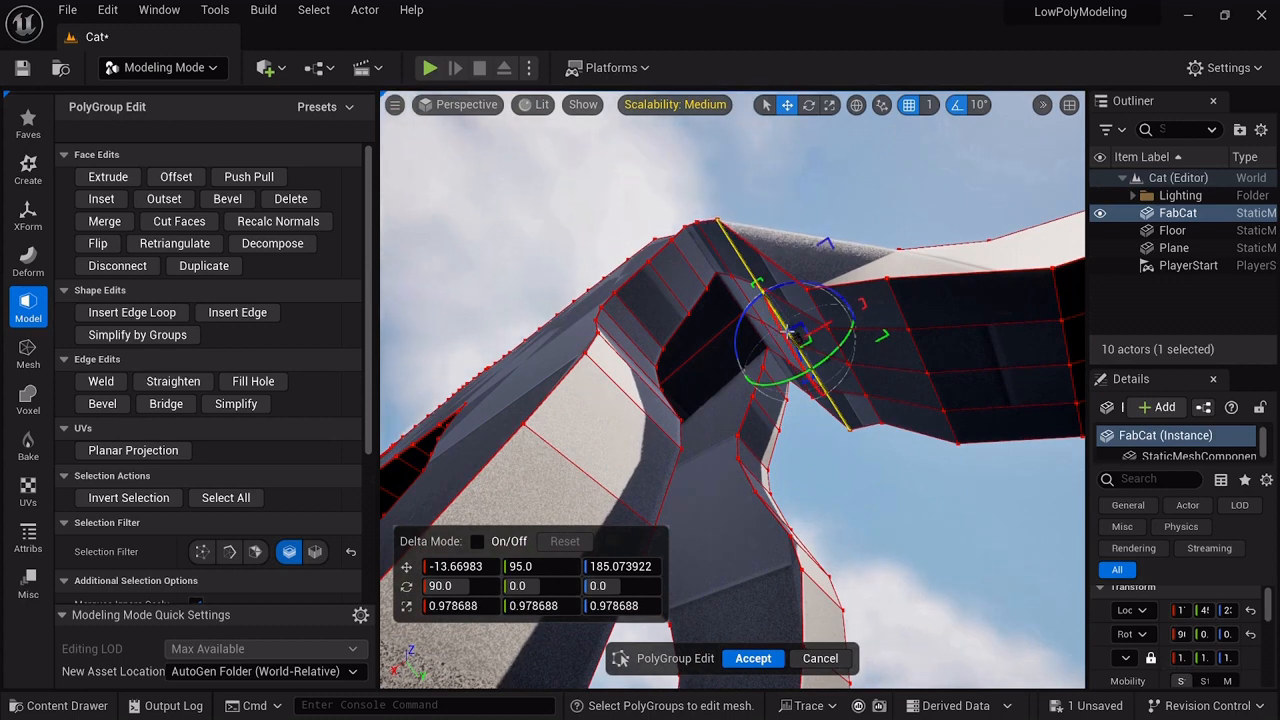
left_click(702, 298)
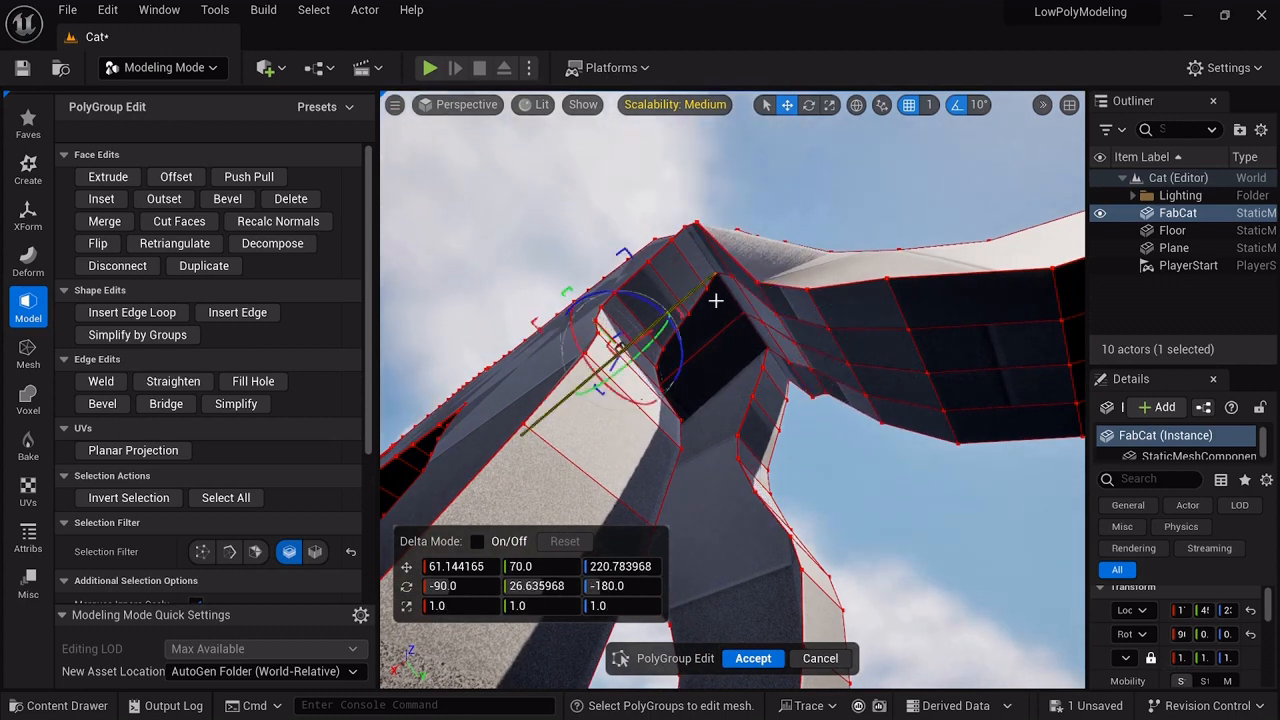
left_click(750, 308)
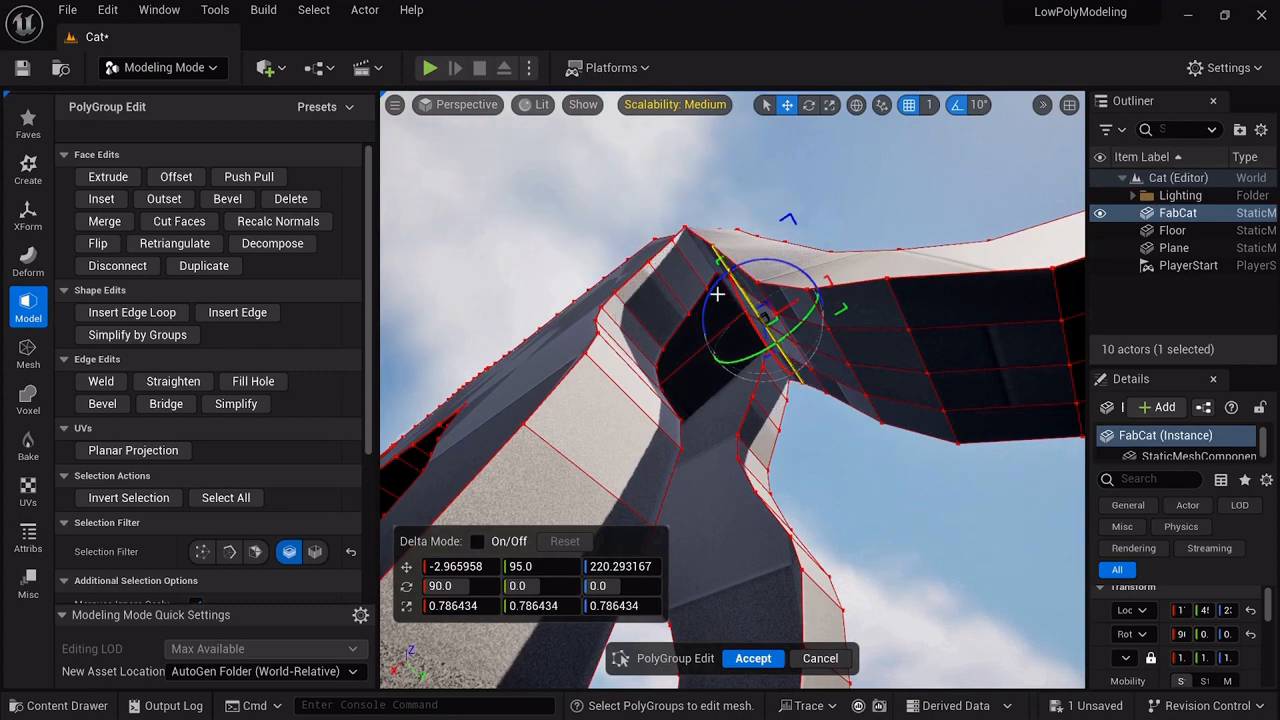
- Accept the PolyGroup edits and save the Cat map together with the FabCat mesh
mouse_move(925, 529)
right_mouse_down()
mouse_move(925, 550)
mouse_move(955, 575)
mouse_move(955, 635)
mouse_move(865, 634)
mouse_move(842, 602)
mouse_move(838, 672)
mouse_move(762, 672)
mouse_move(926, 658)
mouse_move(900, 600)
mouse_move(856, 193)
mouse_move(872, 215)
mouse_move(940, 135)
mouse_move(930, 138)
right_mouse_up()
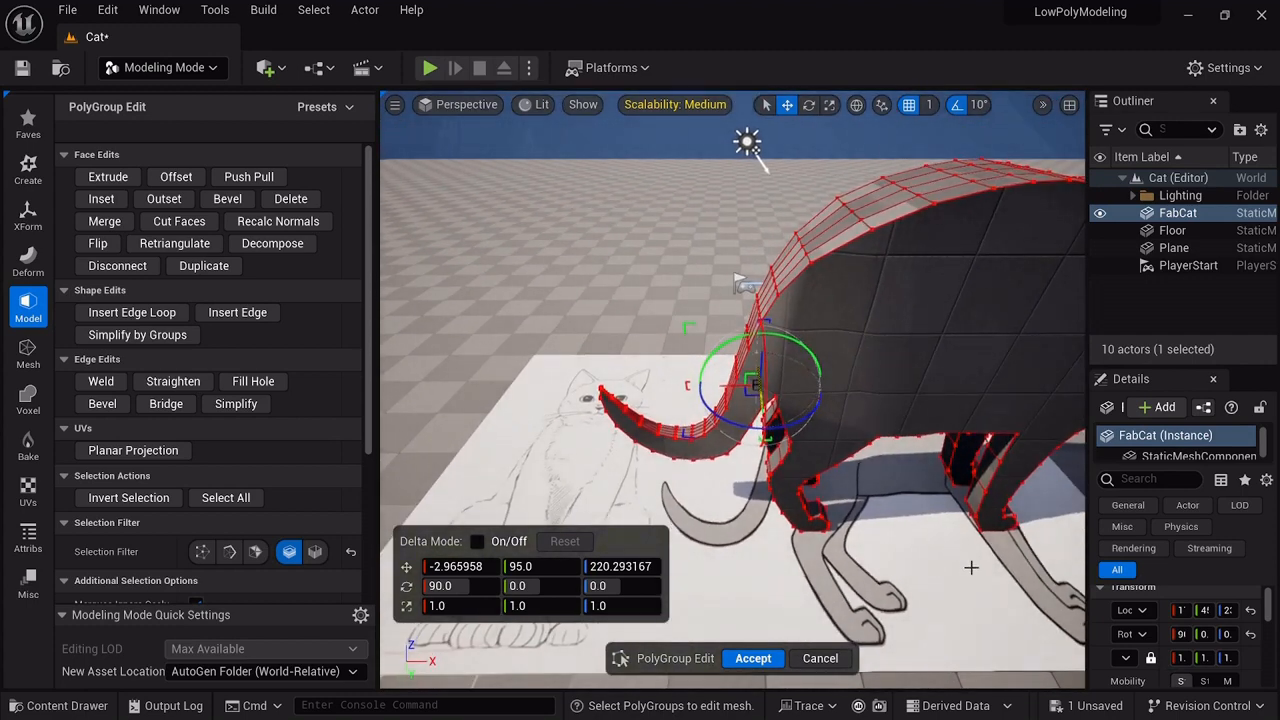
left_click(752, 658)
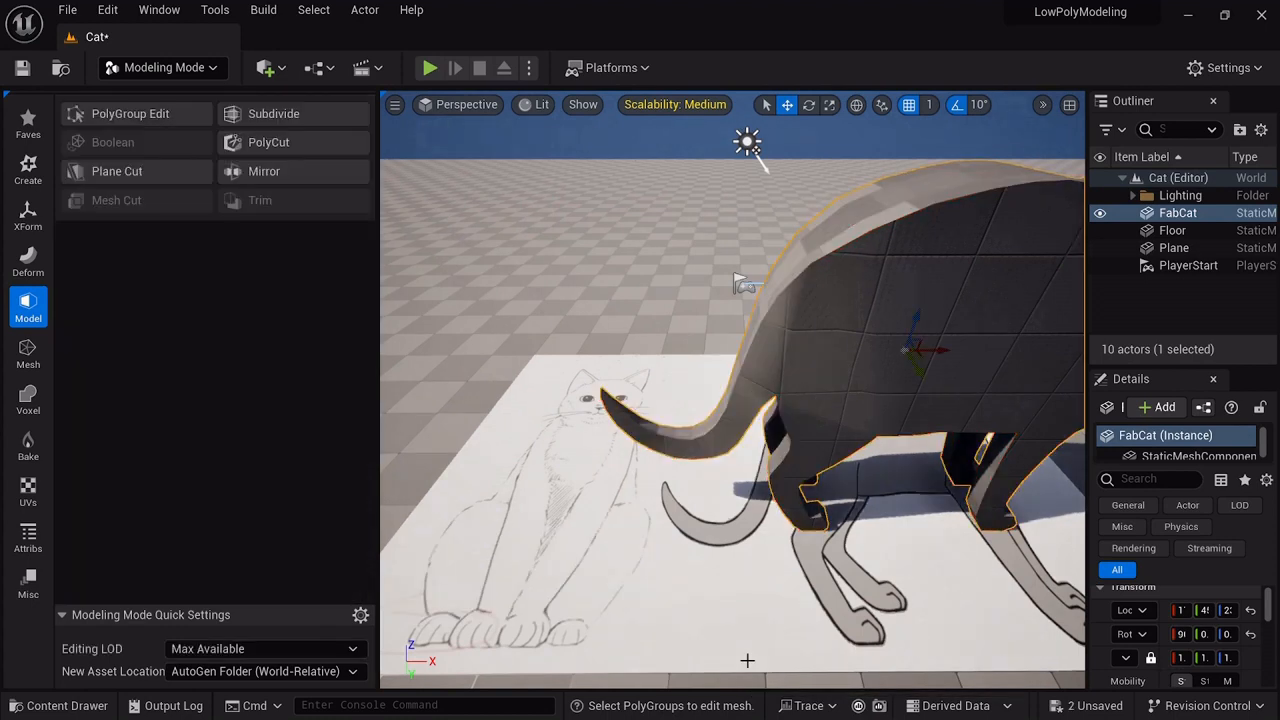
left_click(1095, 706)
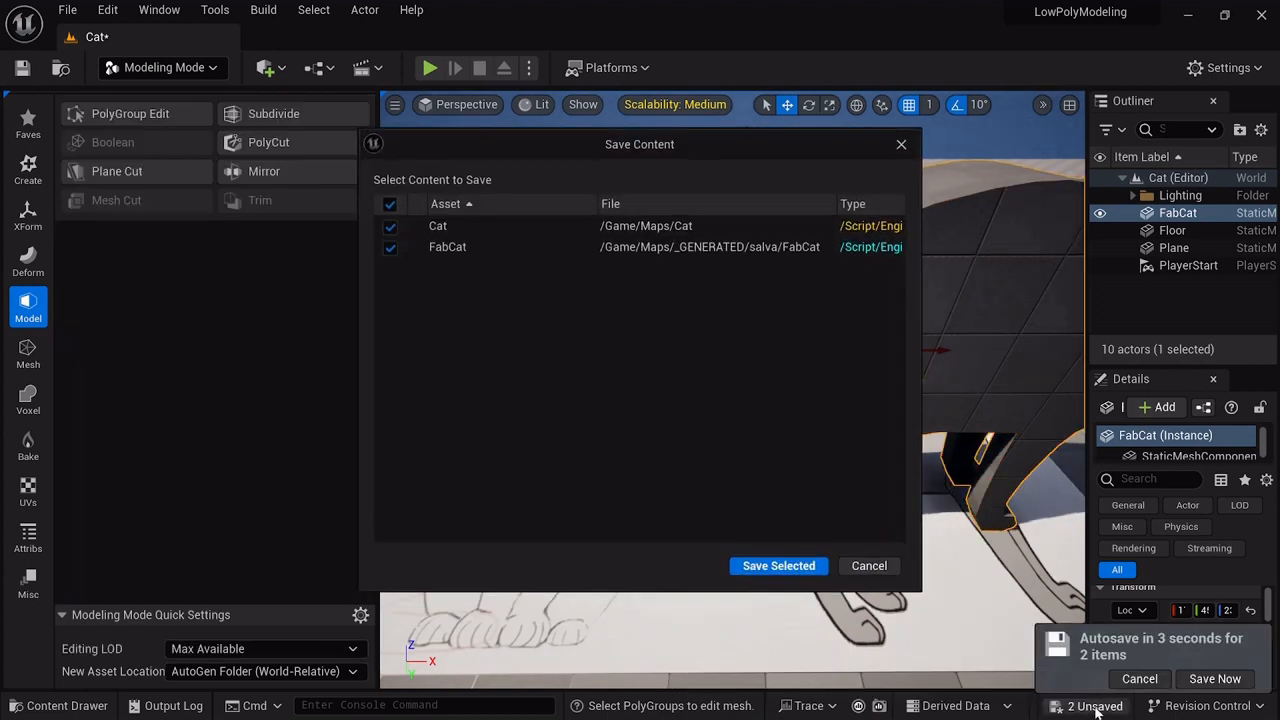
left_click(796, 568)
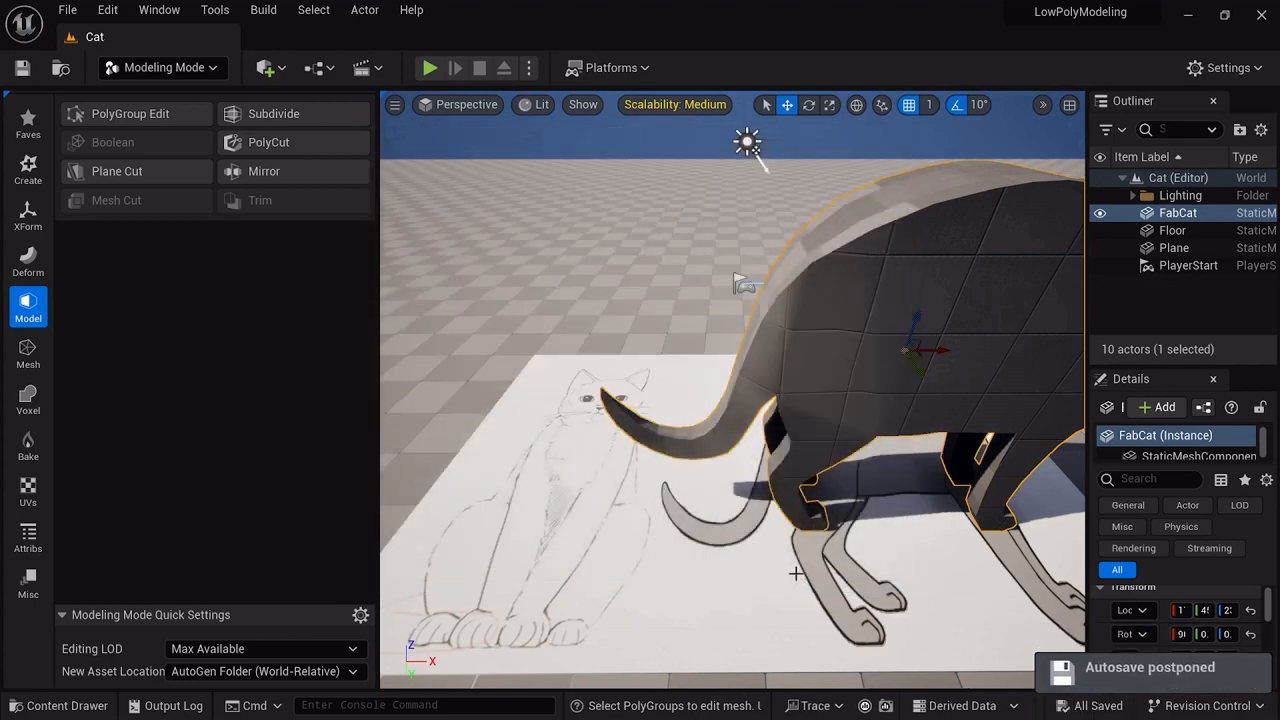
- Reopen FabCat for PolyGroup editing and insert one evenly placed edge loop across the top of the head between the ears
right_click_drag(907, 571, 888, 604)
key("d")
key("d")
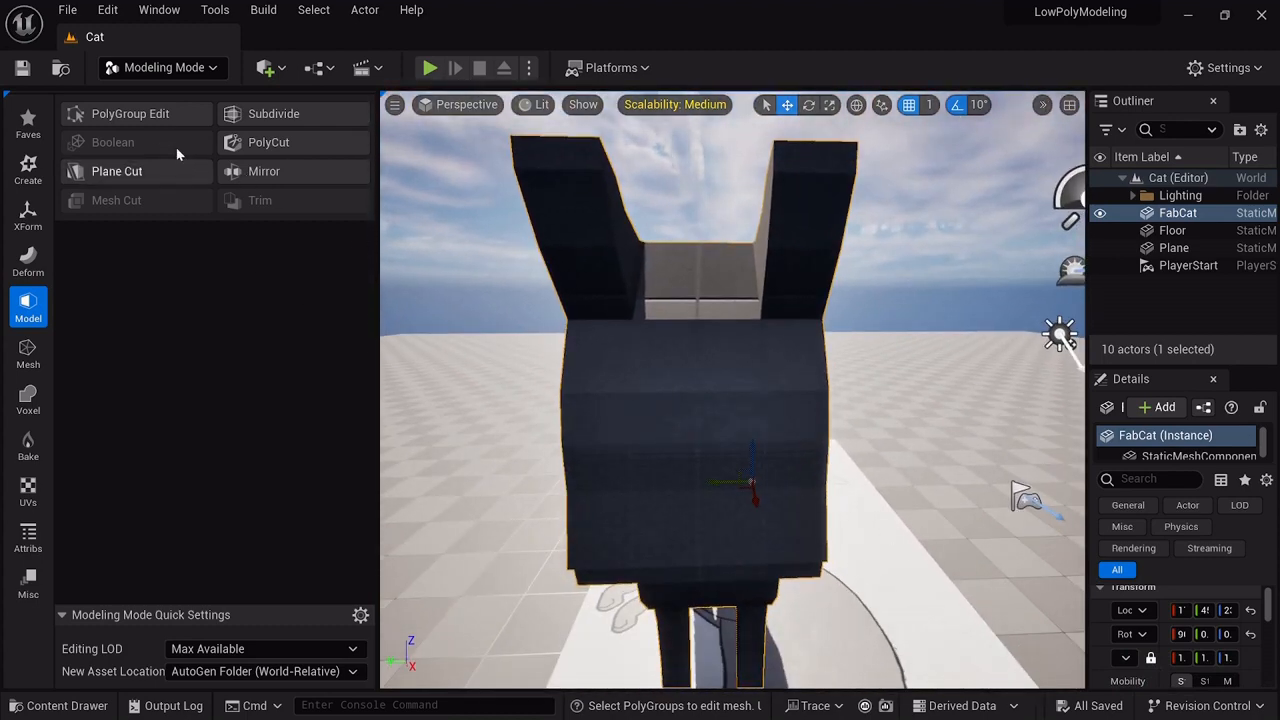
left_click(155, 114)
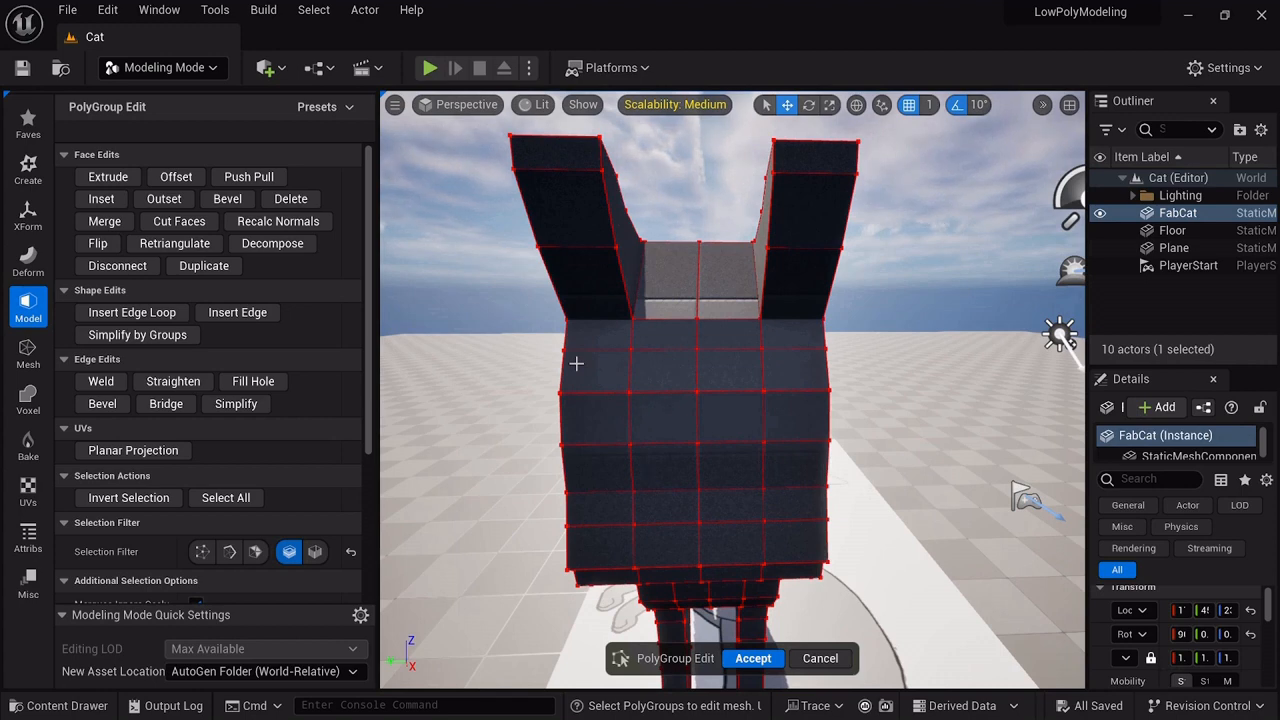
left_click(149, 313)
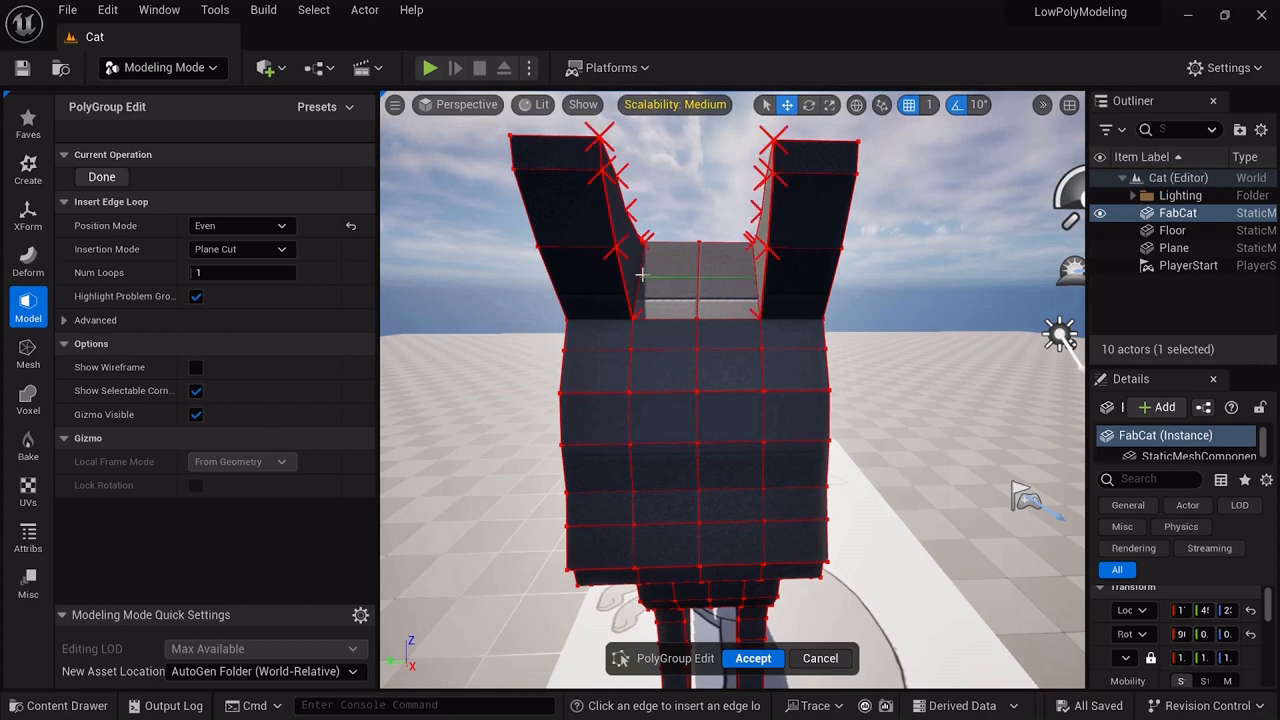
left_click(642, 274)
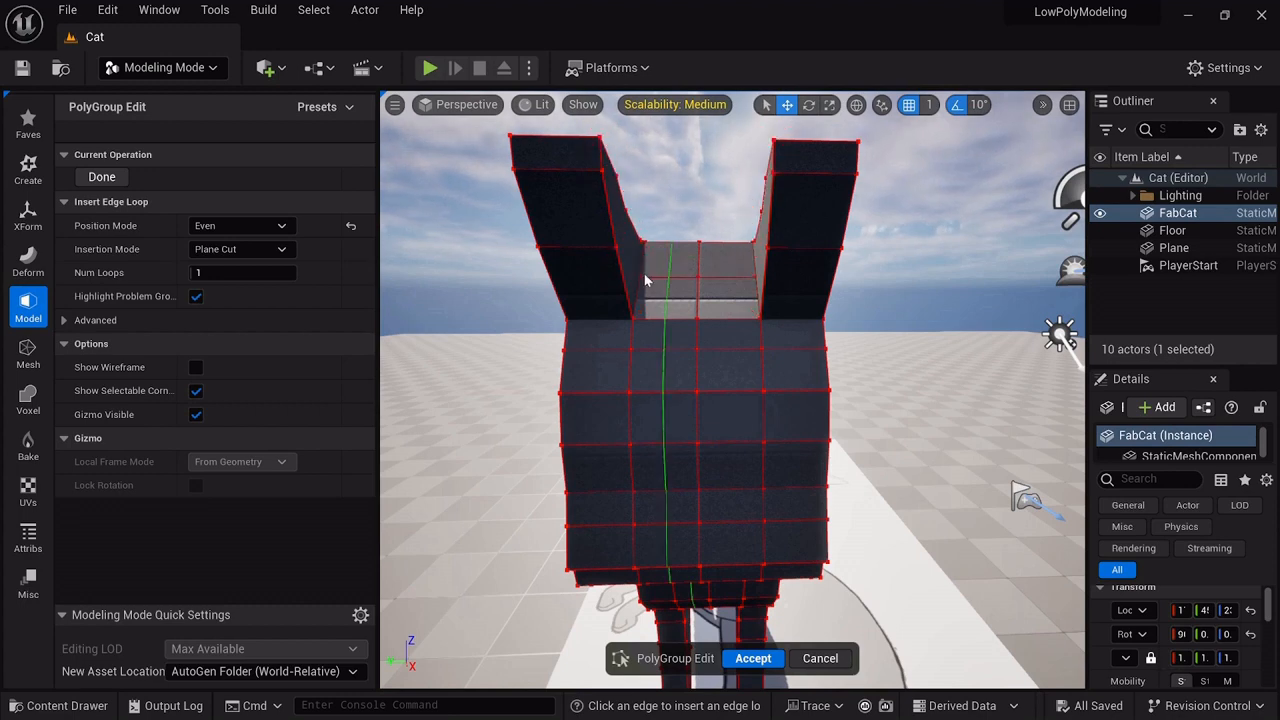
left_click(102, 177)
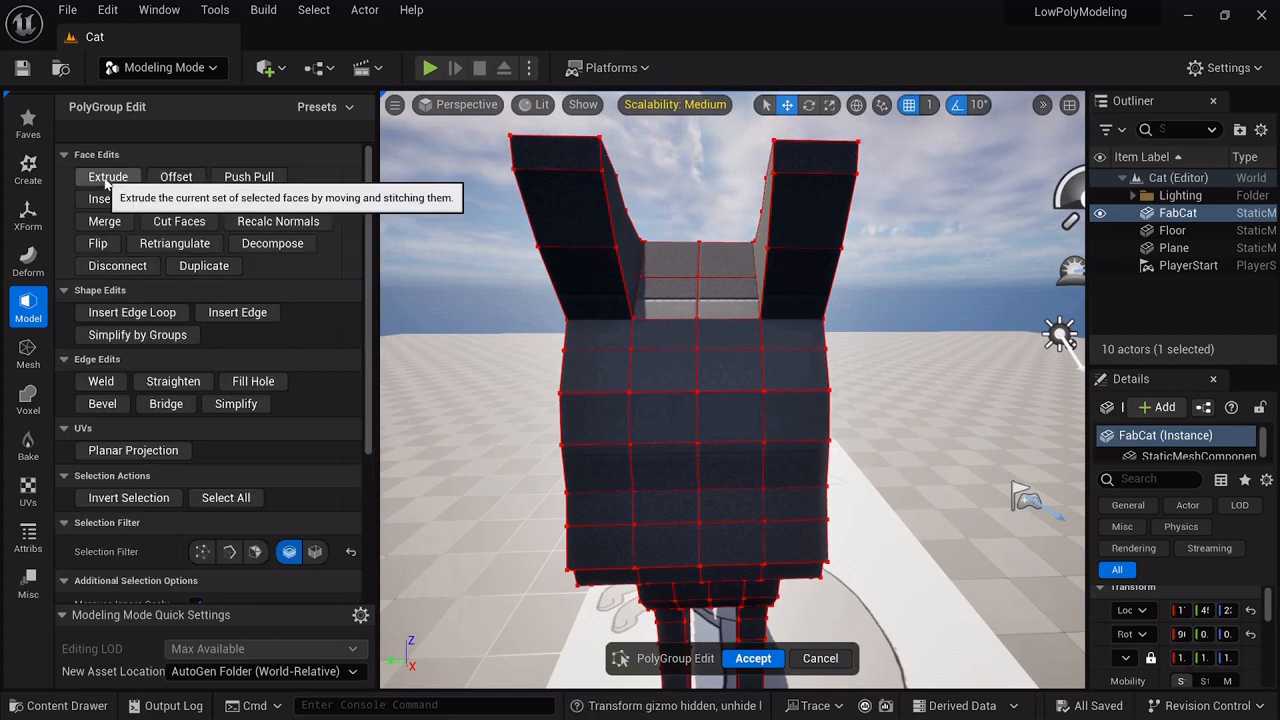
- Using vertex selection, pull two pairs of vertices between the ears towards the head's centre, to Y 88 and Y 86 on one side
left_click(202, 551)
left_click(288, 551)
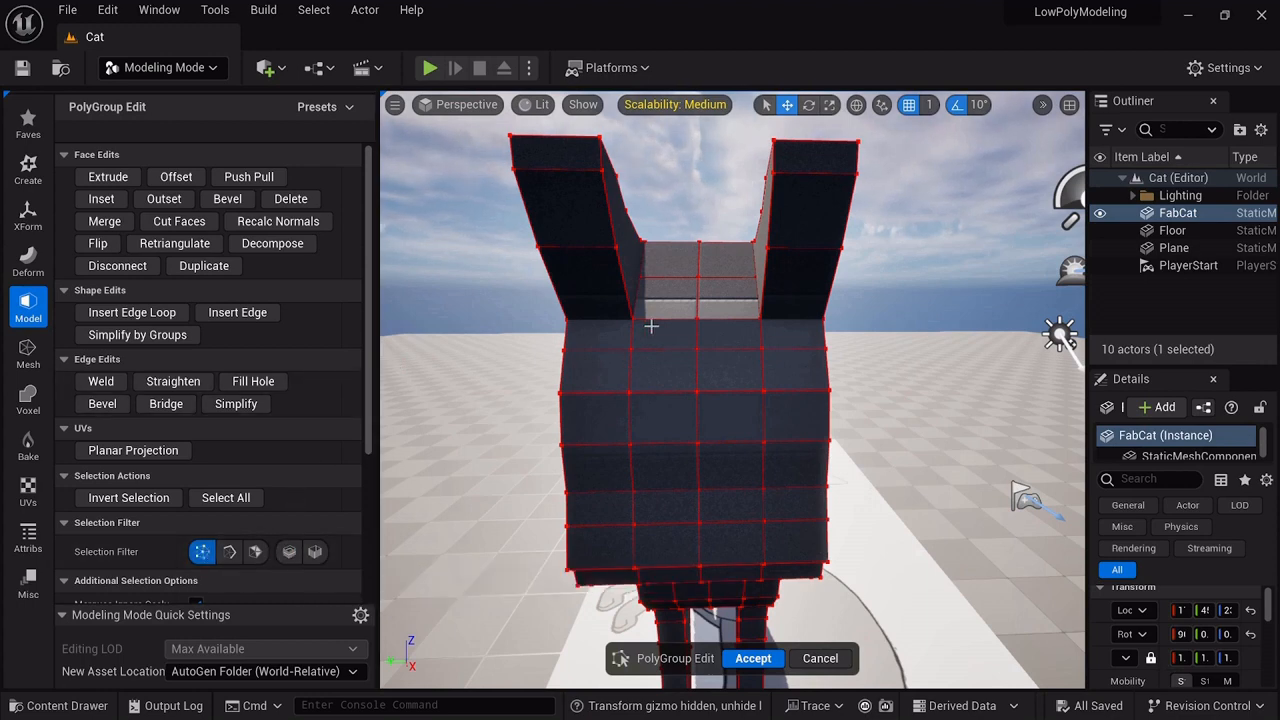
left_click(639, 277)
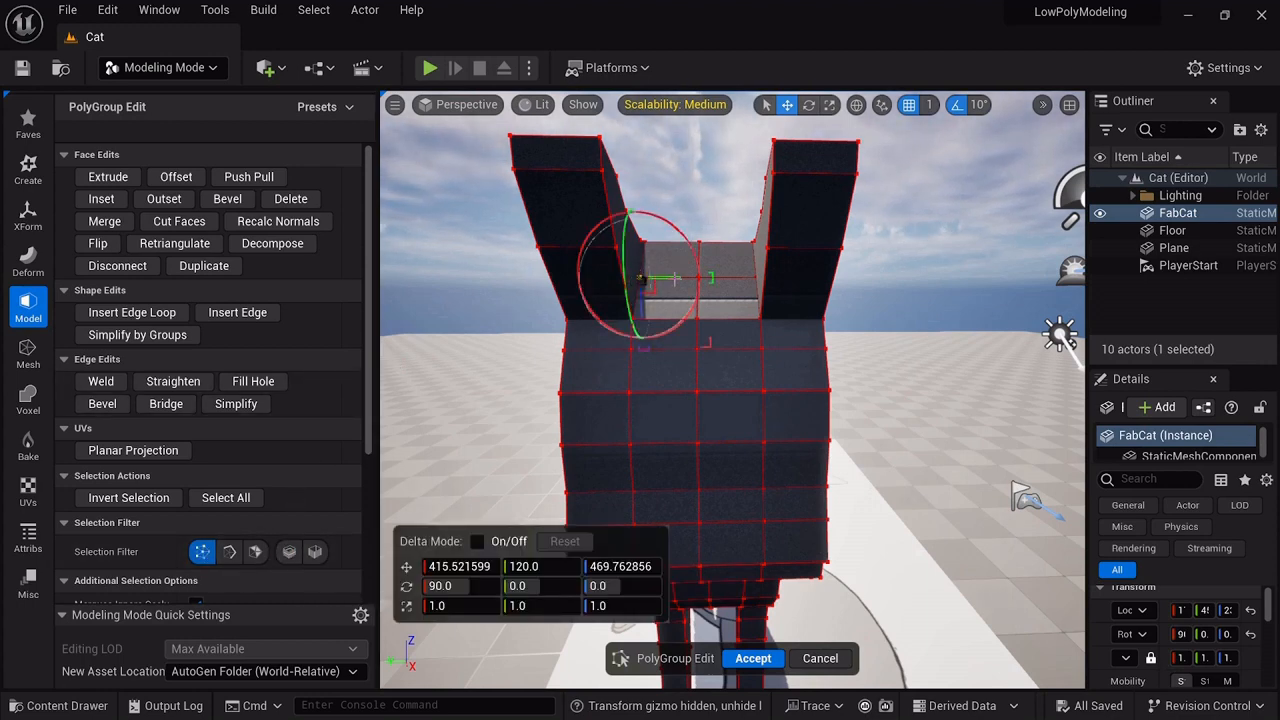
mouse_move(675, 279)
left_mouse_down()
mouse_move(752, 280)
mouse_move(690, 279)
left_mouse_up()
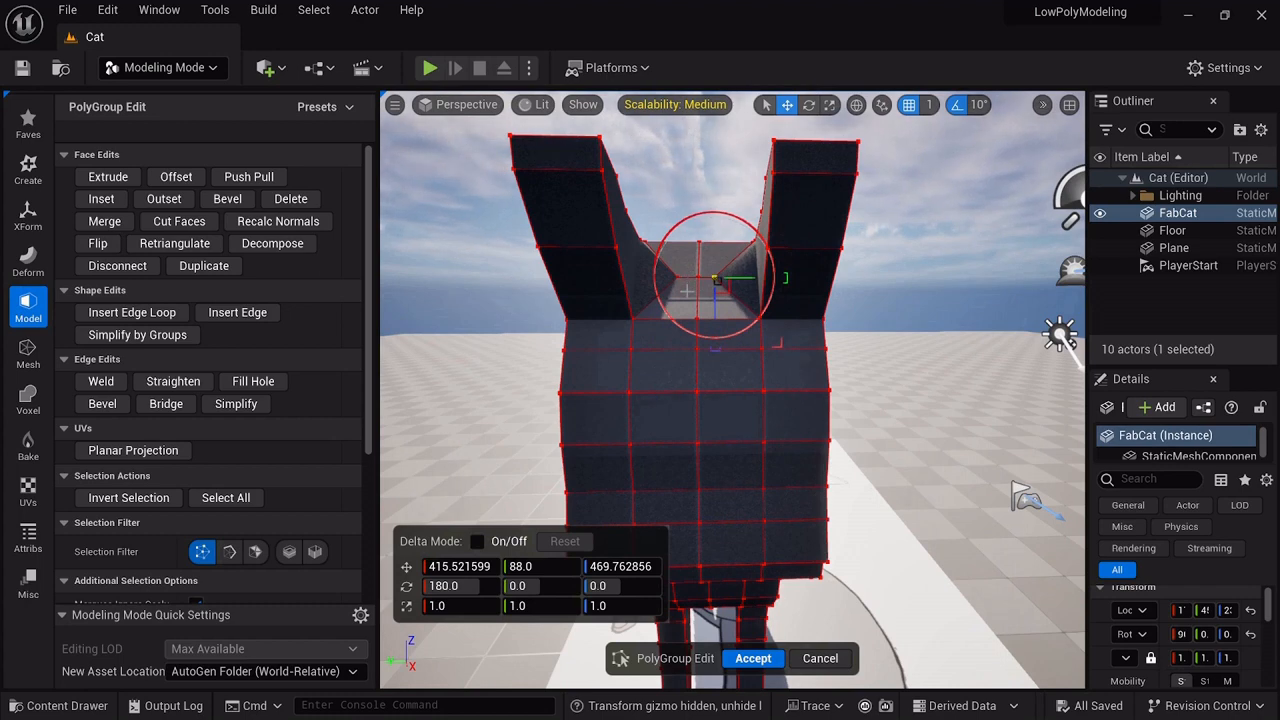
right_click_drag(721, 368, 718, 480)
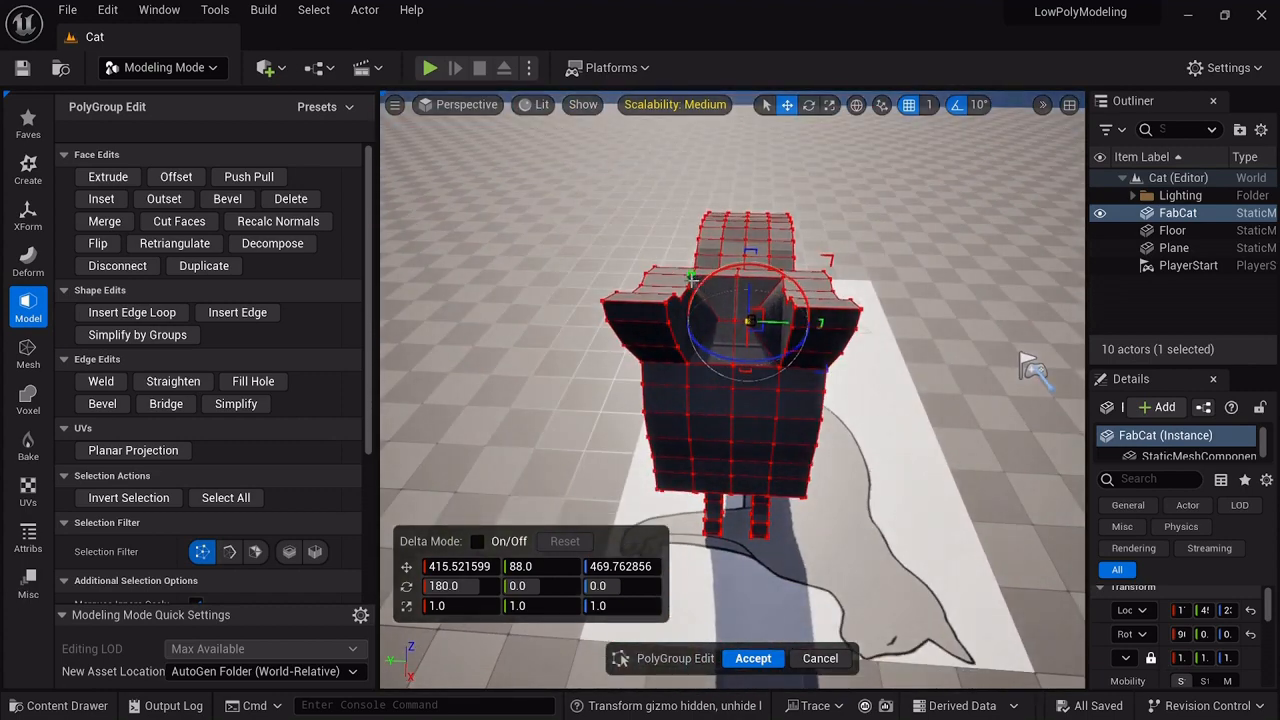
left_click(690, 275)
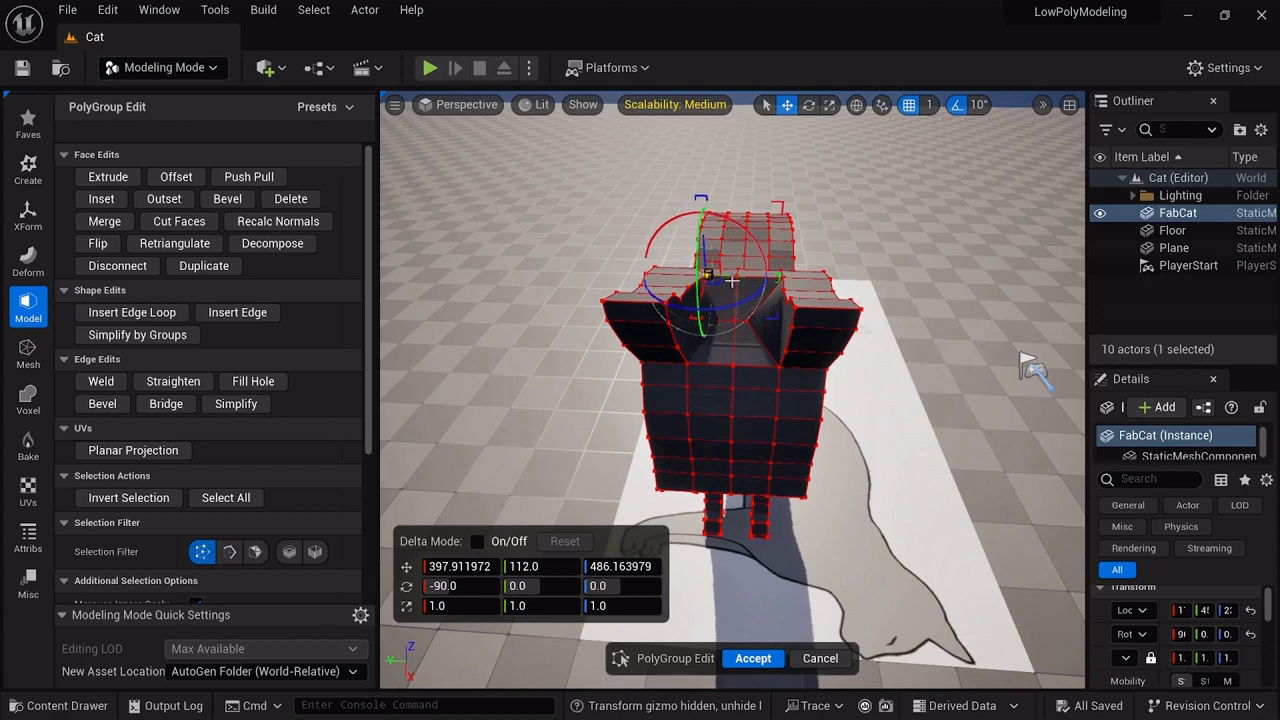
mouse_move(732, 283)
left_mouse_down()
mouse_move(779, 275)
mouse_move(737, 279)
left_mouse_up()
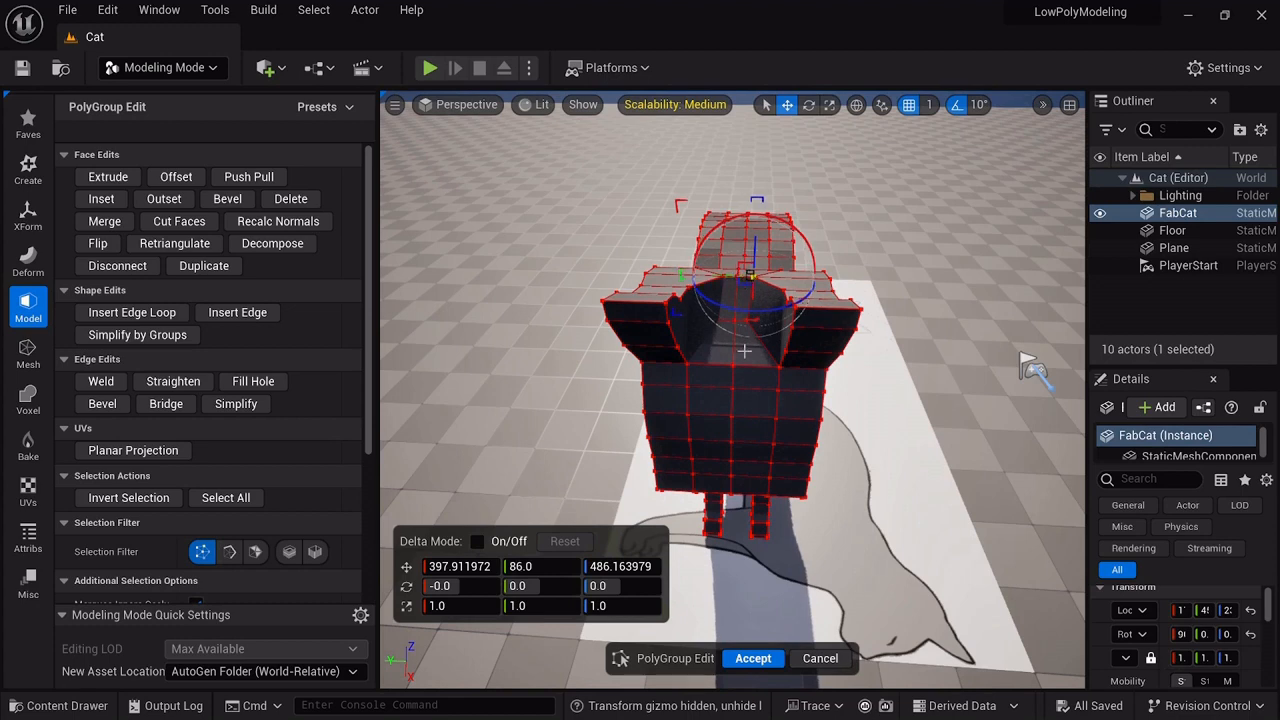
- Switch to edge selection and scale down the top edge of each ear to form pointed tips
left_click(230, 560)
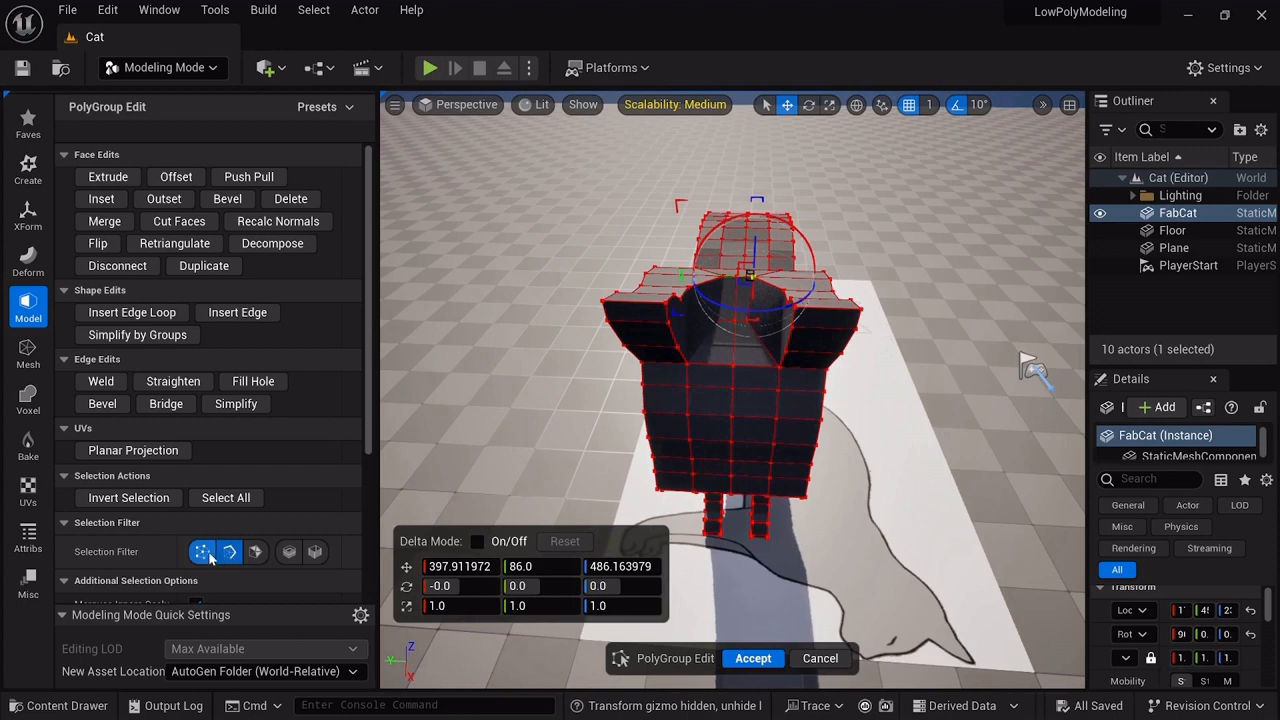
left_click(202, 551)
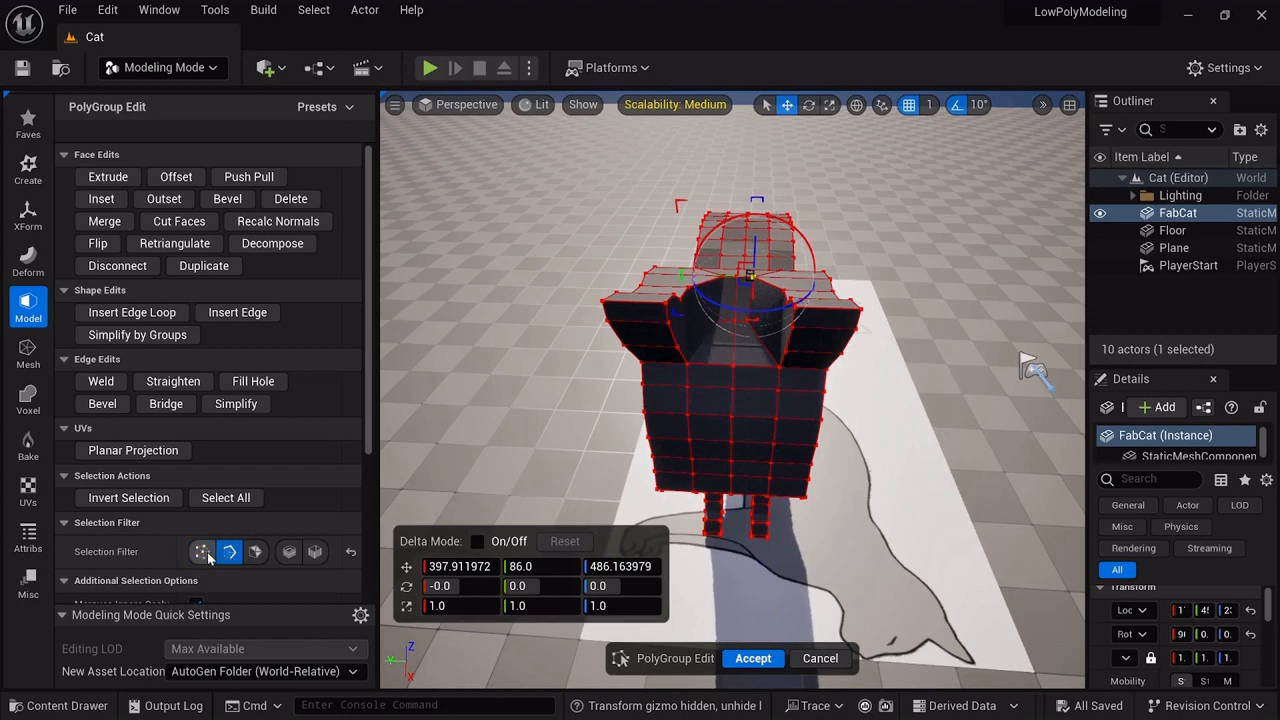
left_click(637, 303)
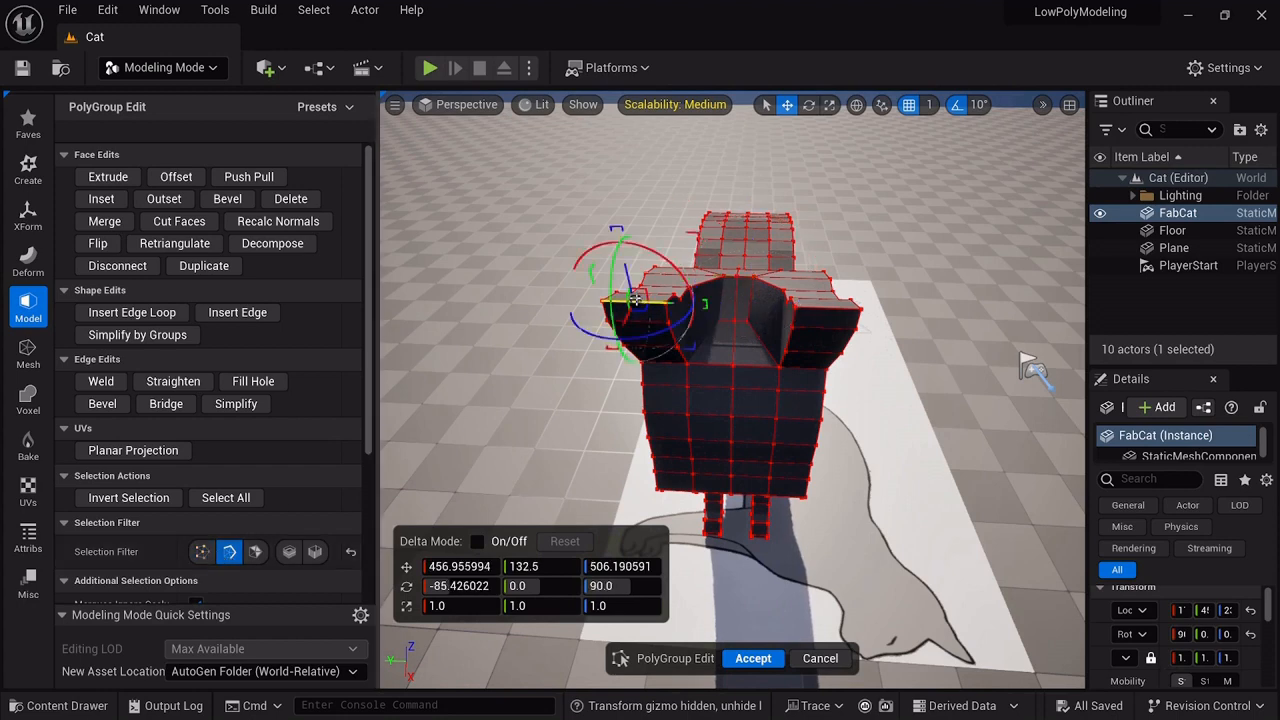
left_click_drag(636, 298, 538, 303)
left_click(824, 309)
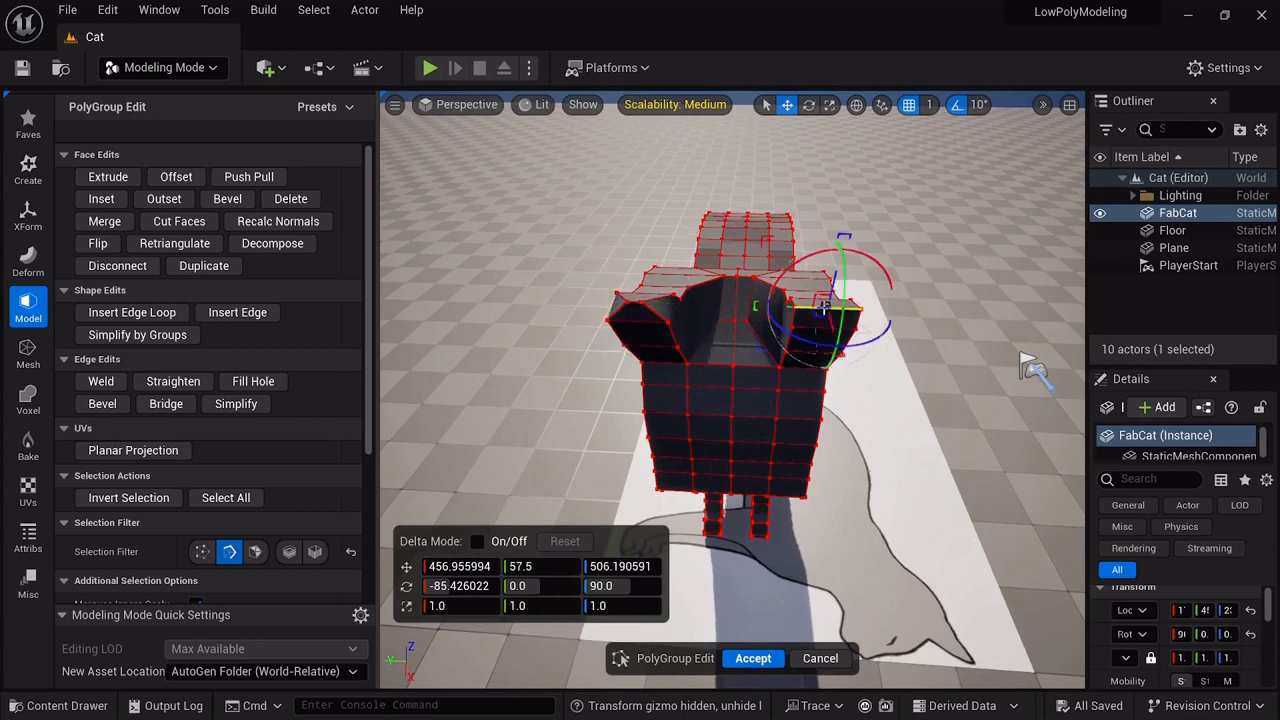
left_click_drag(824, 306, 724, 306)
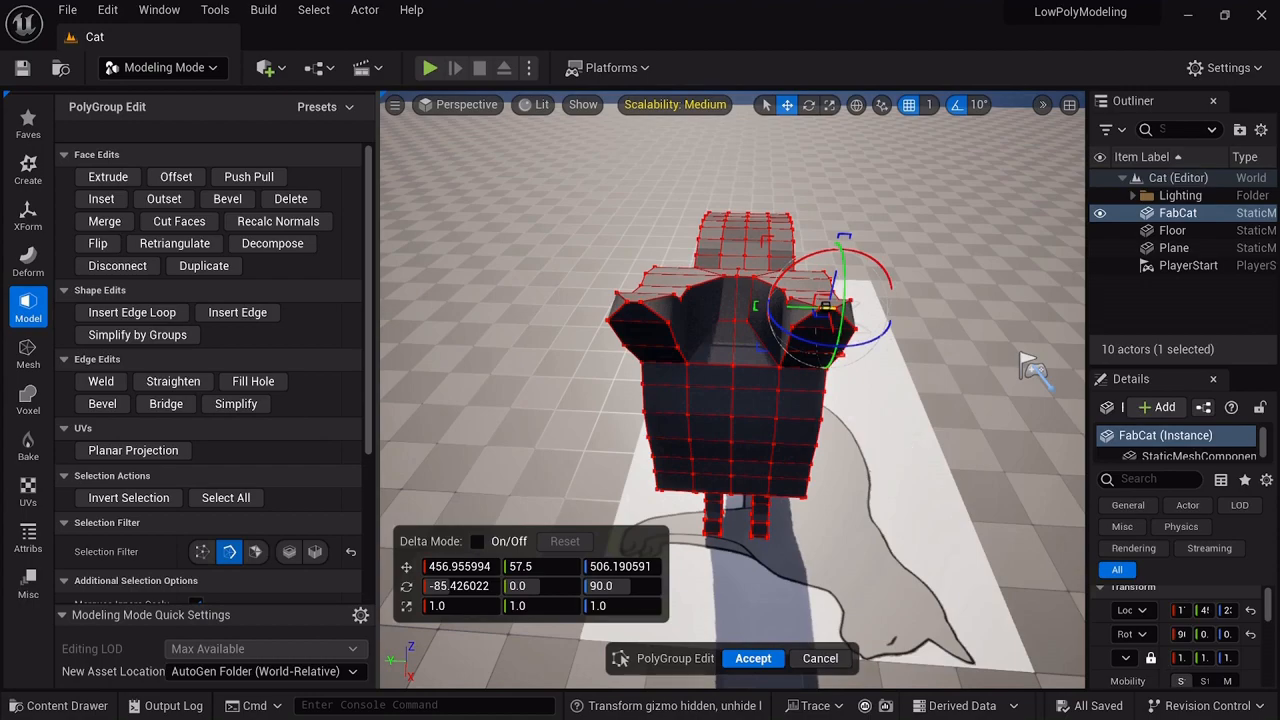
- Widen the edge across the middle of each ear's back by scaling it up slightly
right_click_drag(900, 380, 455, 280)
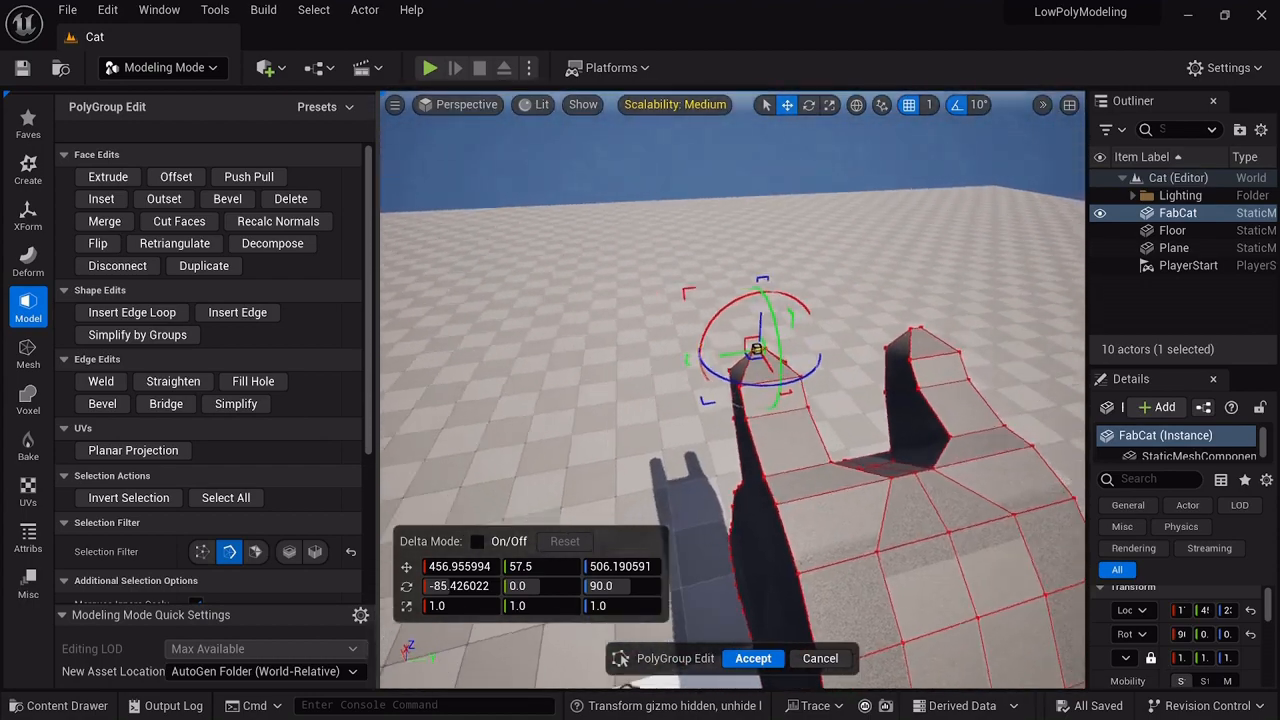
right_click_drag(915, 437, 795, 478)
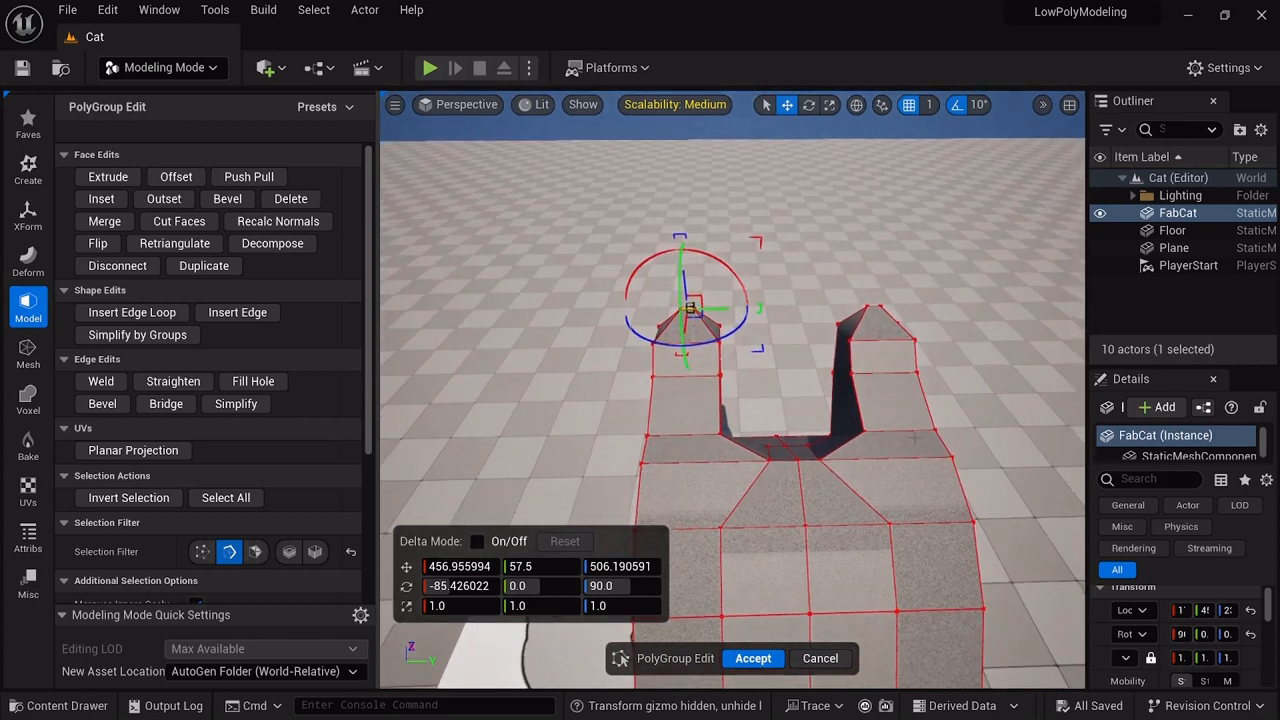
left_click(690, 376)
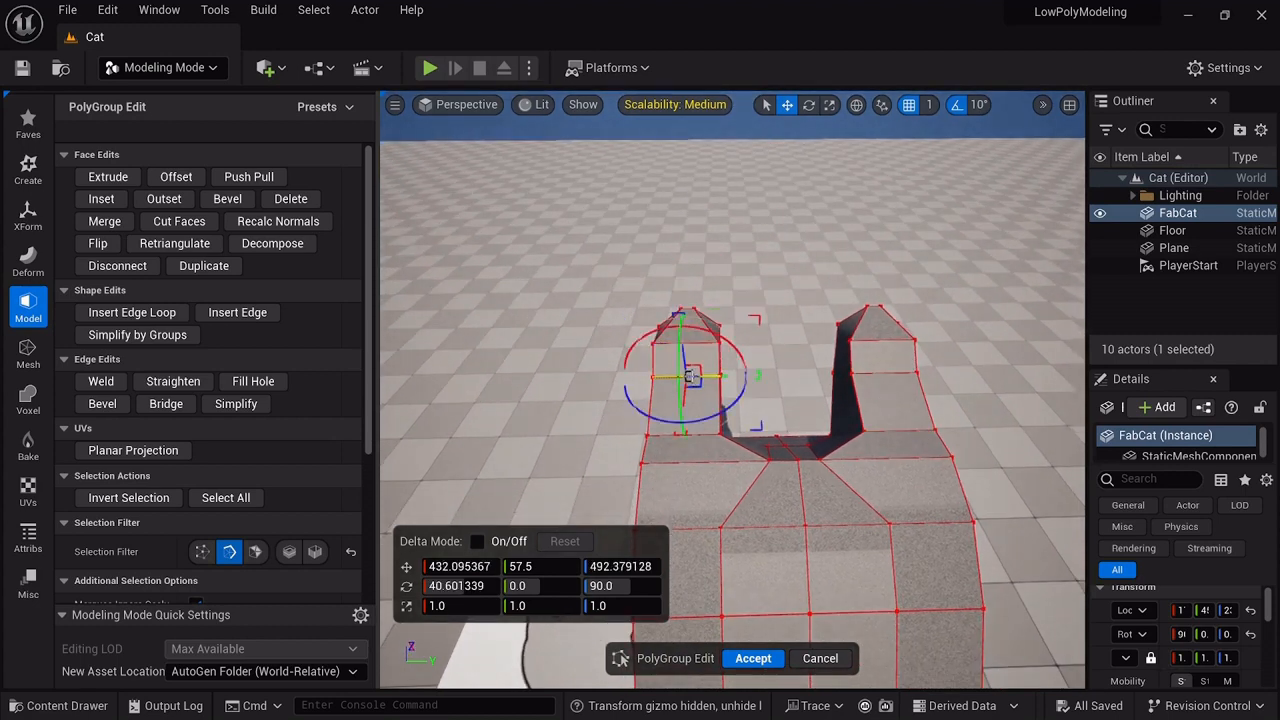
left_click_drag(690, 376, 728, 376)
left_click(882, 373)
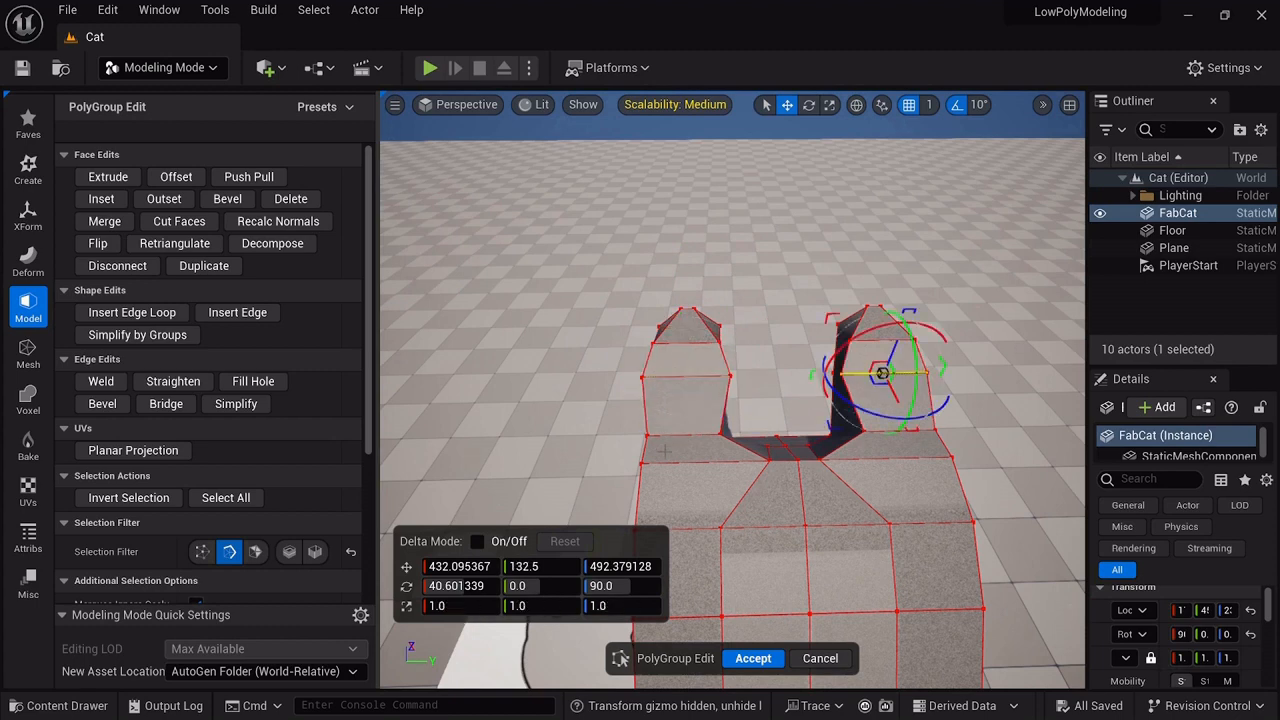
- Switch to vertex selection and shift the outer rear base vertices of both ears slightly inward, one of them to Y 142
left_click(202, 551)
left_click(648, 436)
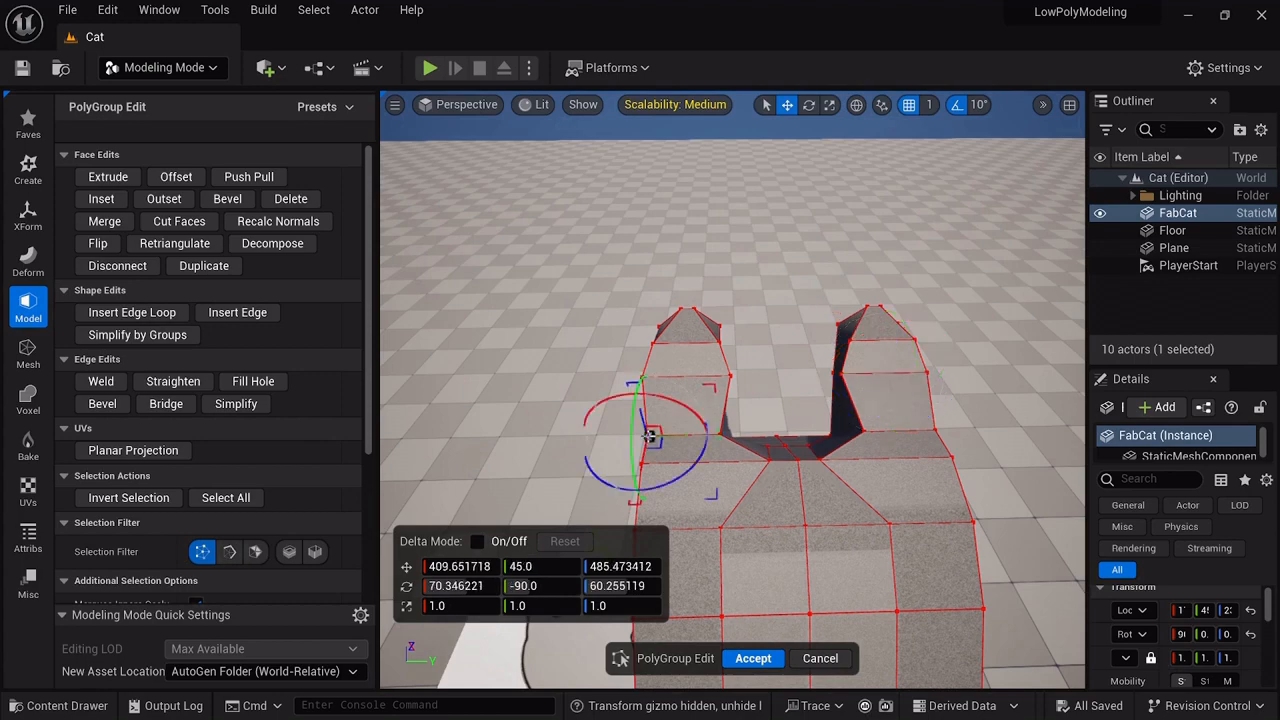
left_click_drag(650, 436, 688, 437)
left_click(933, 431)
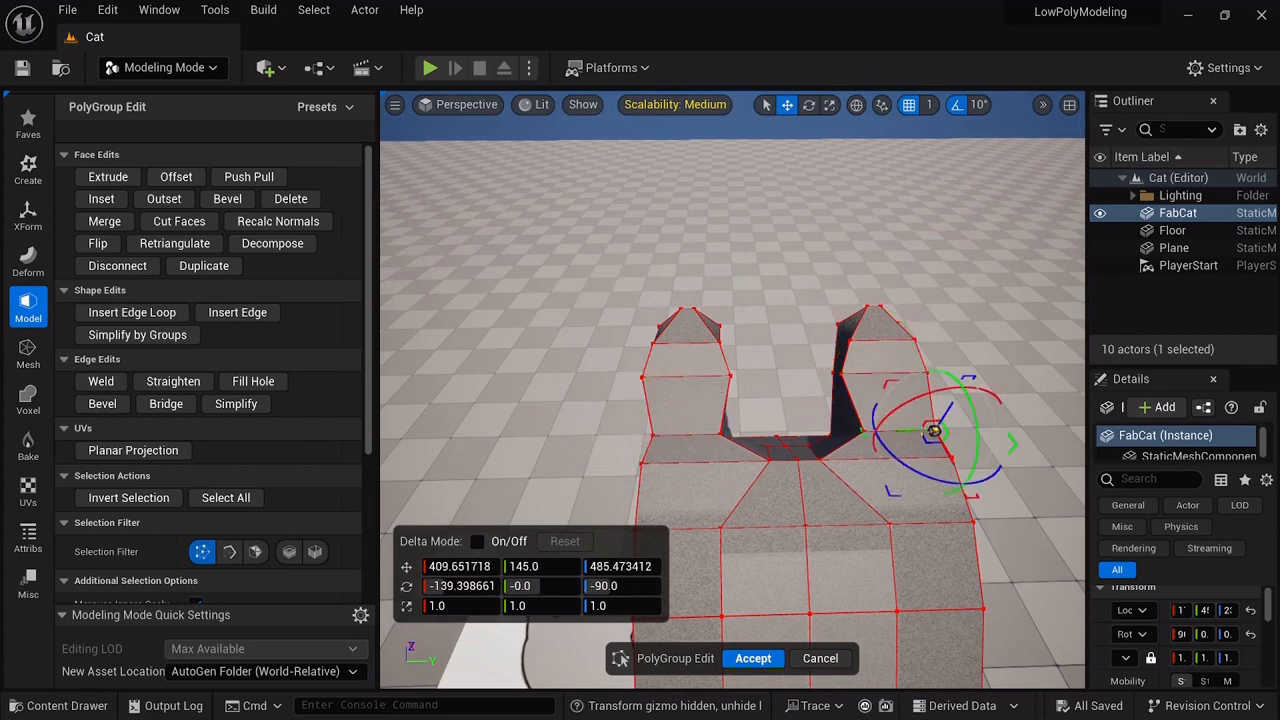
left_click_drag(933, 431, 926, 431)
- Pull the inner front base vertices of both ears towards the middle of the forehead, one of them to Y 99
right_click_drag(554, 442, 950, 400)
right_click_drag(638, 412, 638, 412)
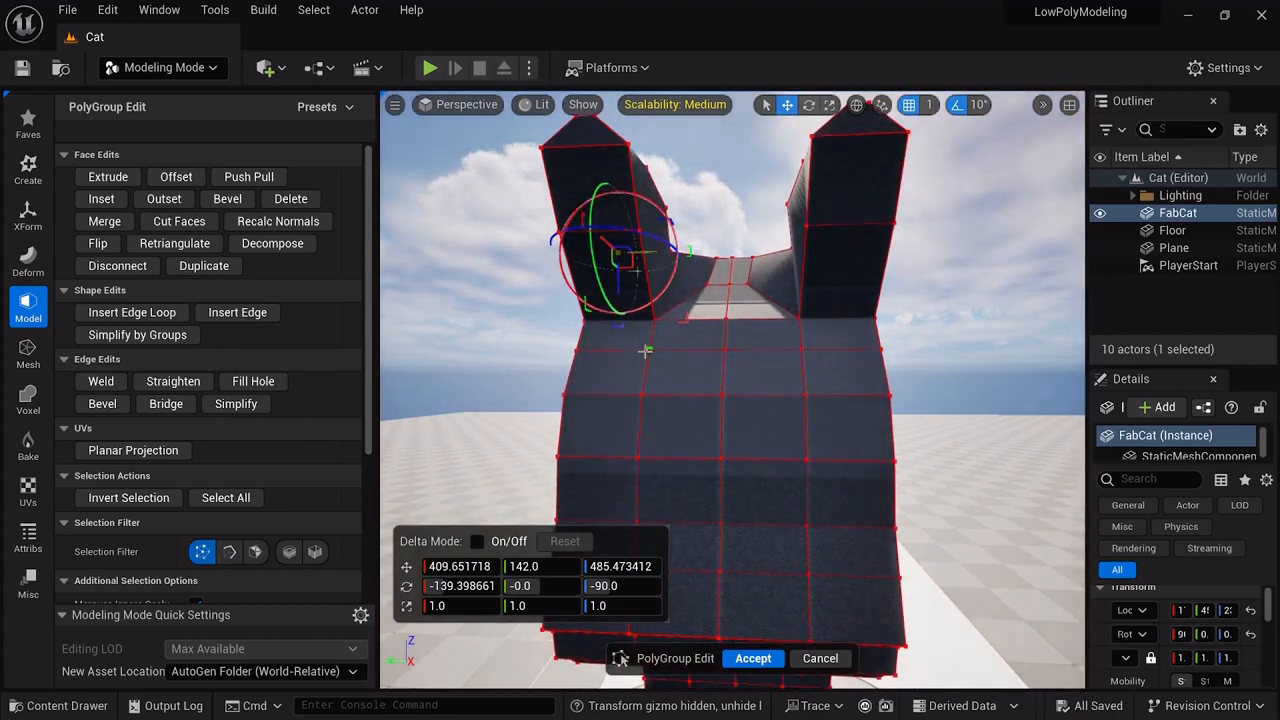
left_click(658, 321)
left_click_drag(689, 321, 718, 318)
left_click(800, 319)
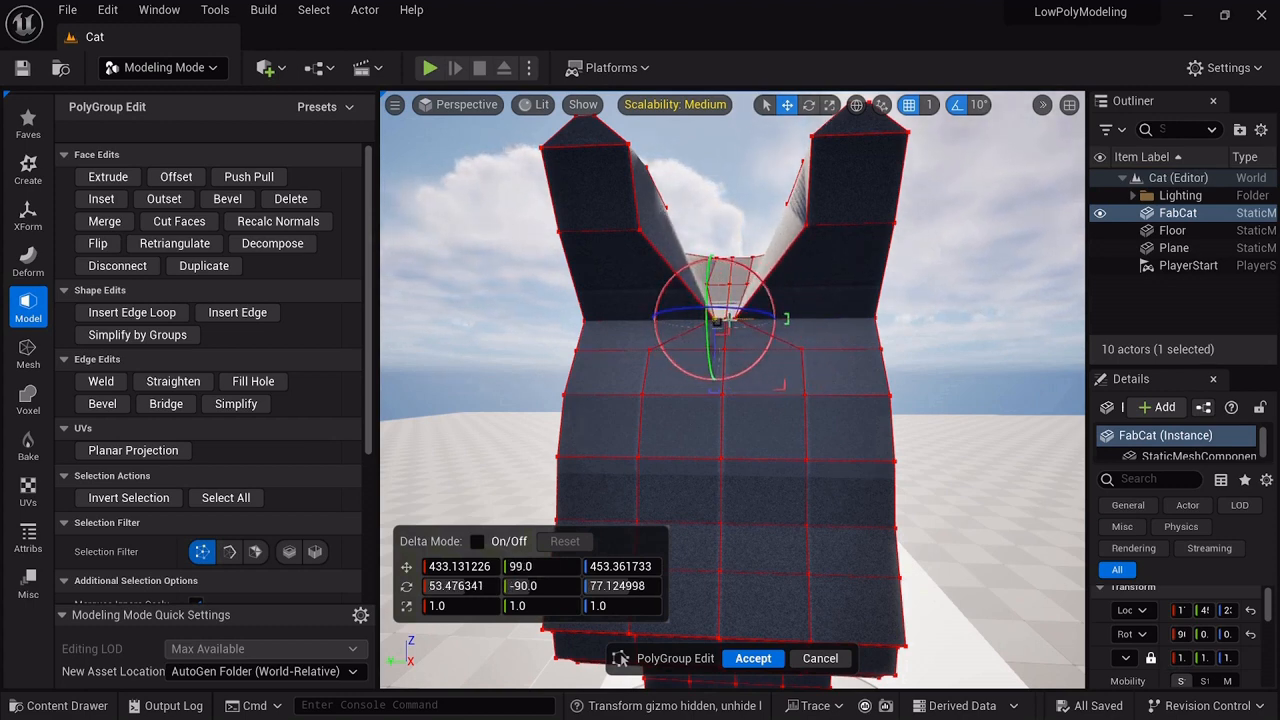
- Pull the mid-height inner front vertices of both ears towards each other, one of them to Y 82, and accept the edit
left_click(641, 232)
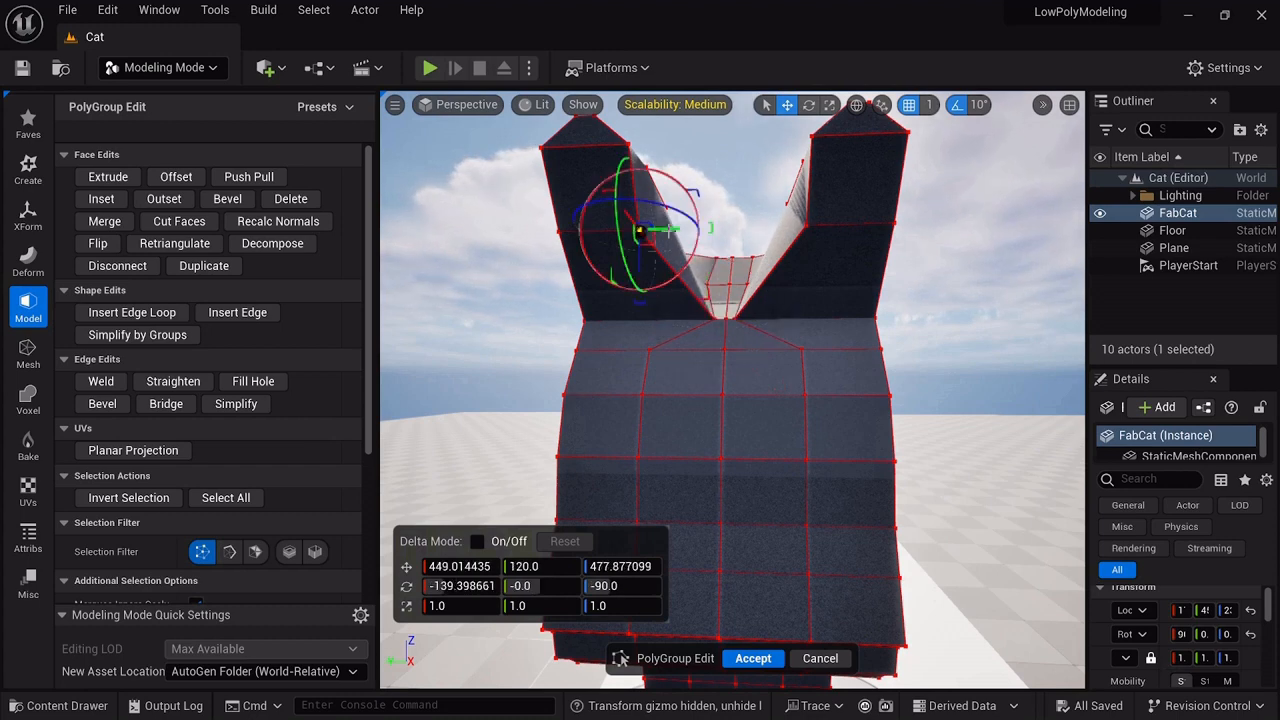
left_click_drag(672, 231, 742, 226)
left_click(805, 225)
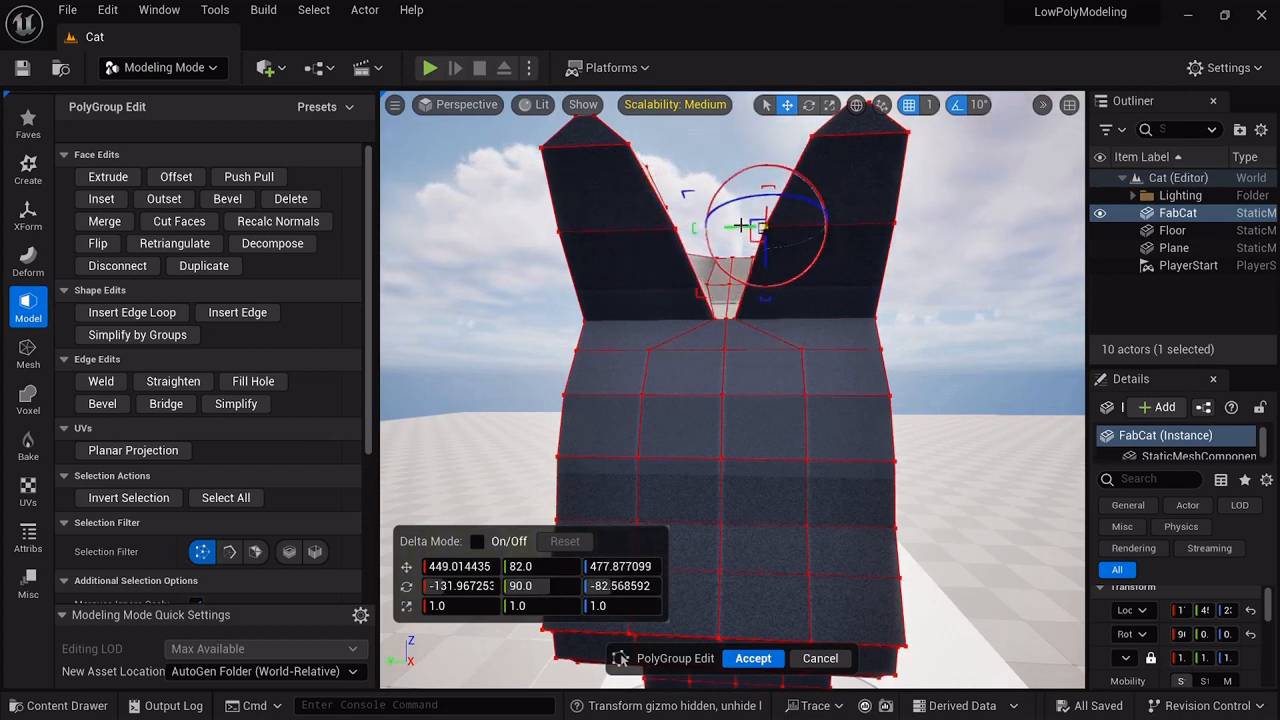
mouse_move(960, 422)
right_mouse_down()
mouse_move(964, 480)
mouse_move(990, 448)
mouse_move(959, 423)
right_mouse_up()
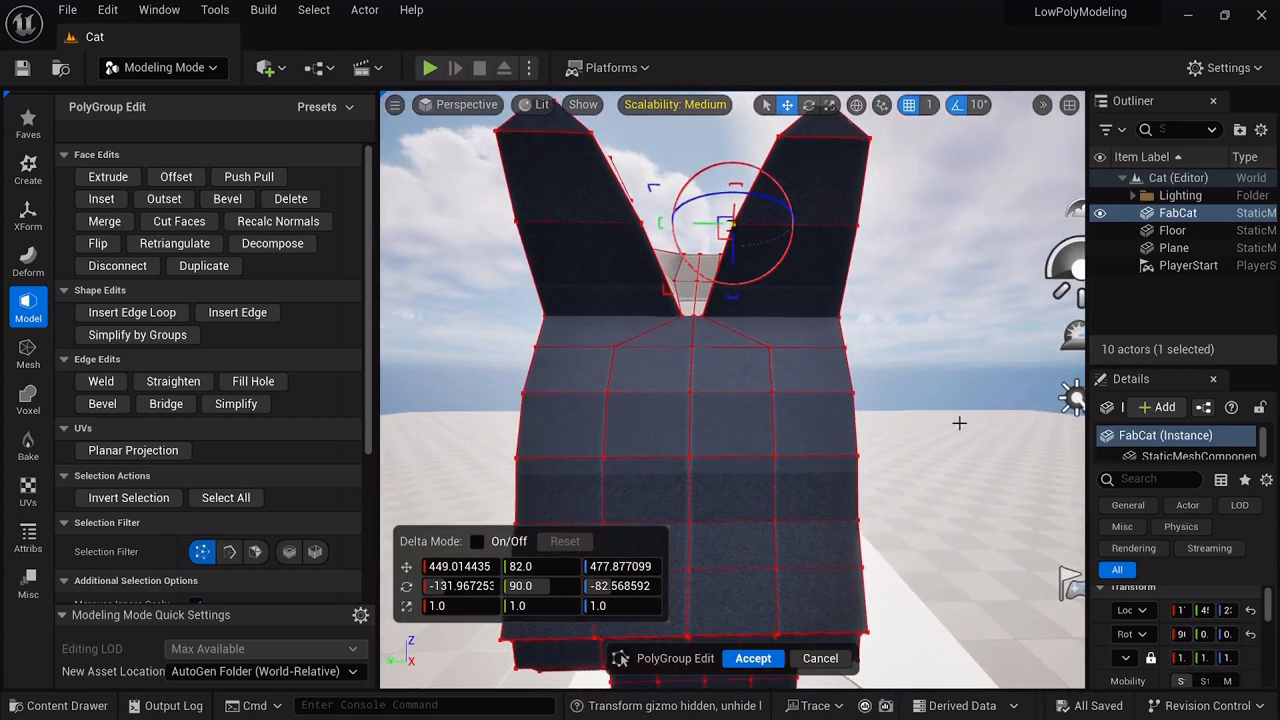
left_click(708, 316)
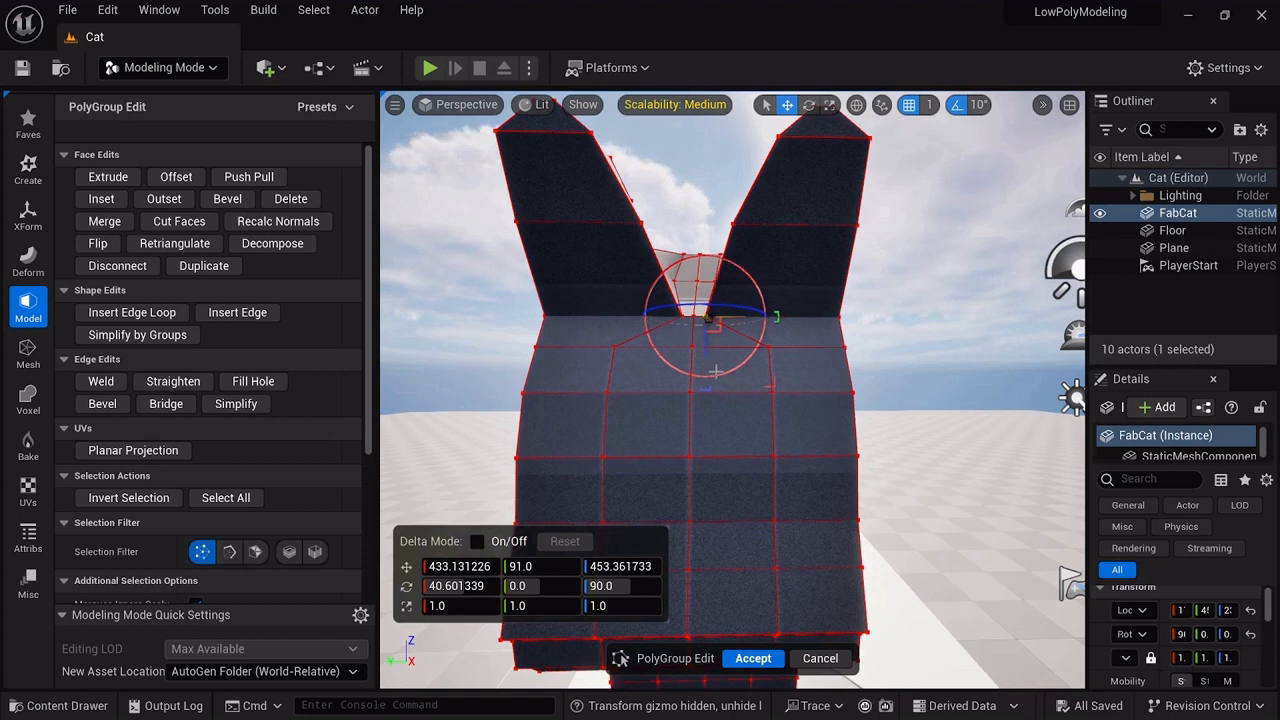
left_click(752, 658)
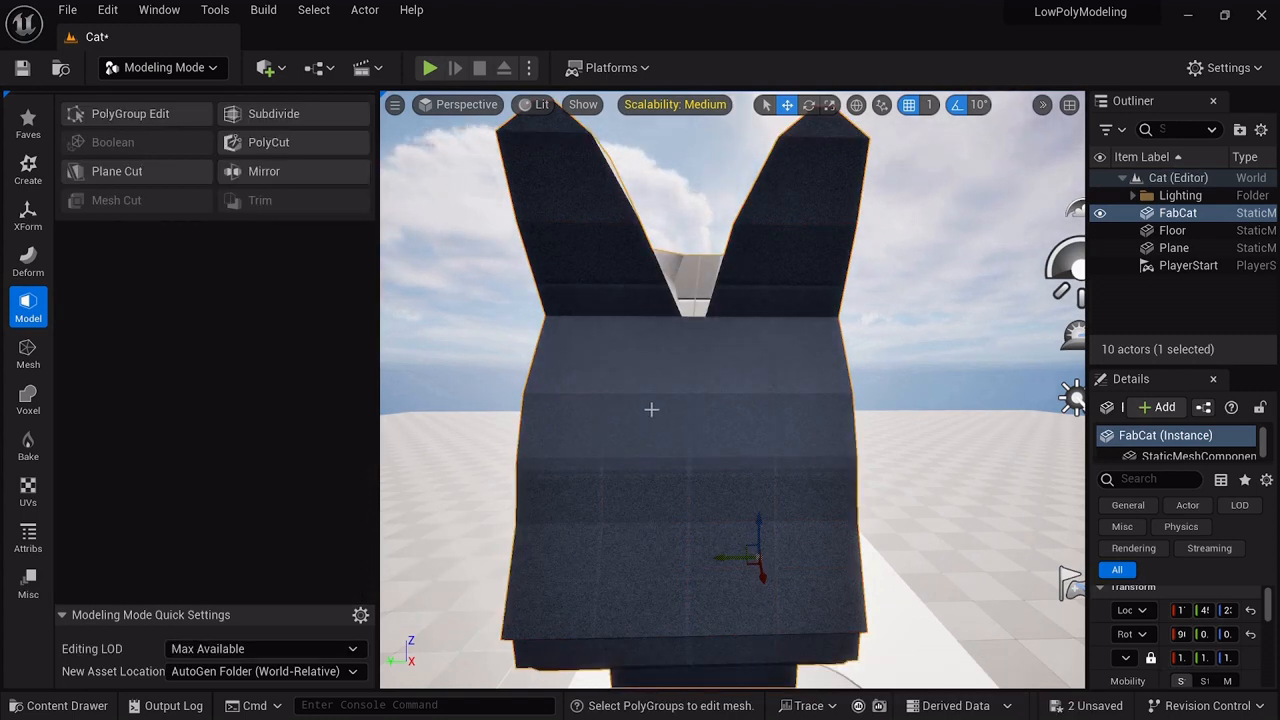
left_click(153, 116)
left_click(710, 318)
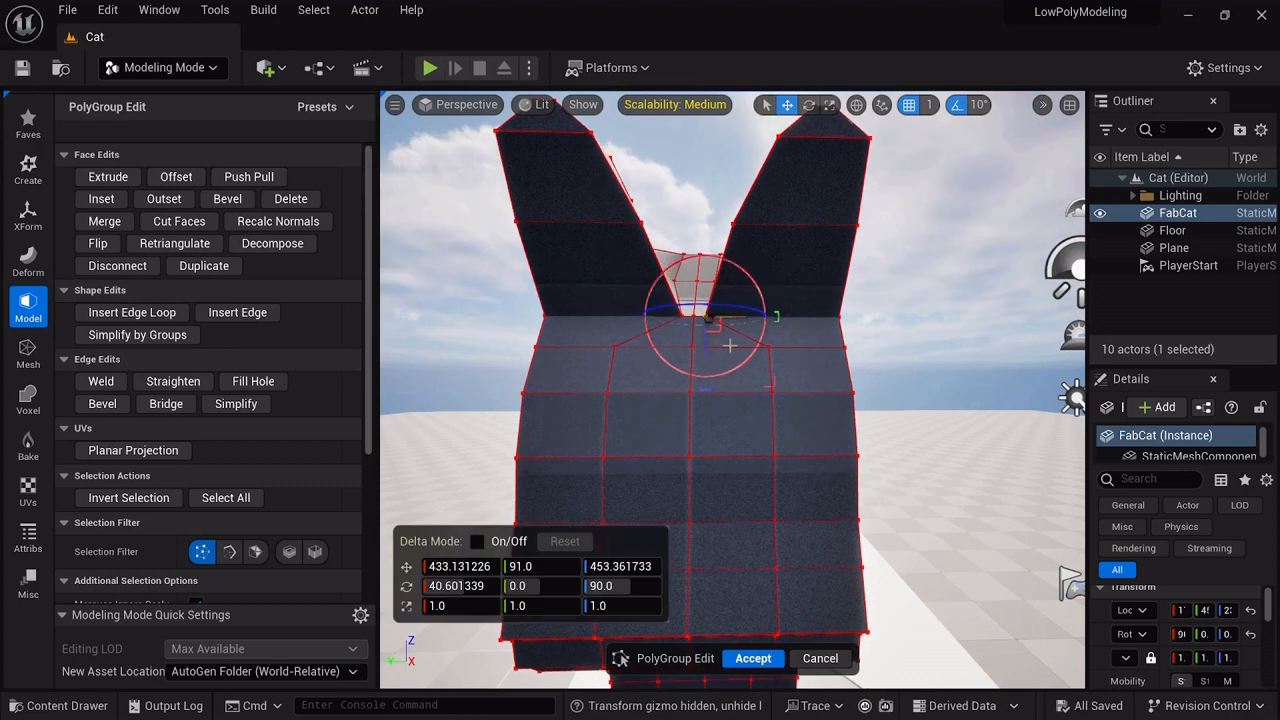
left_click(762, 658)
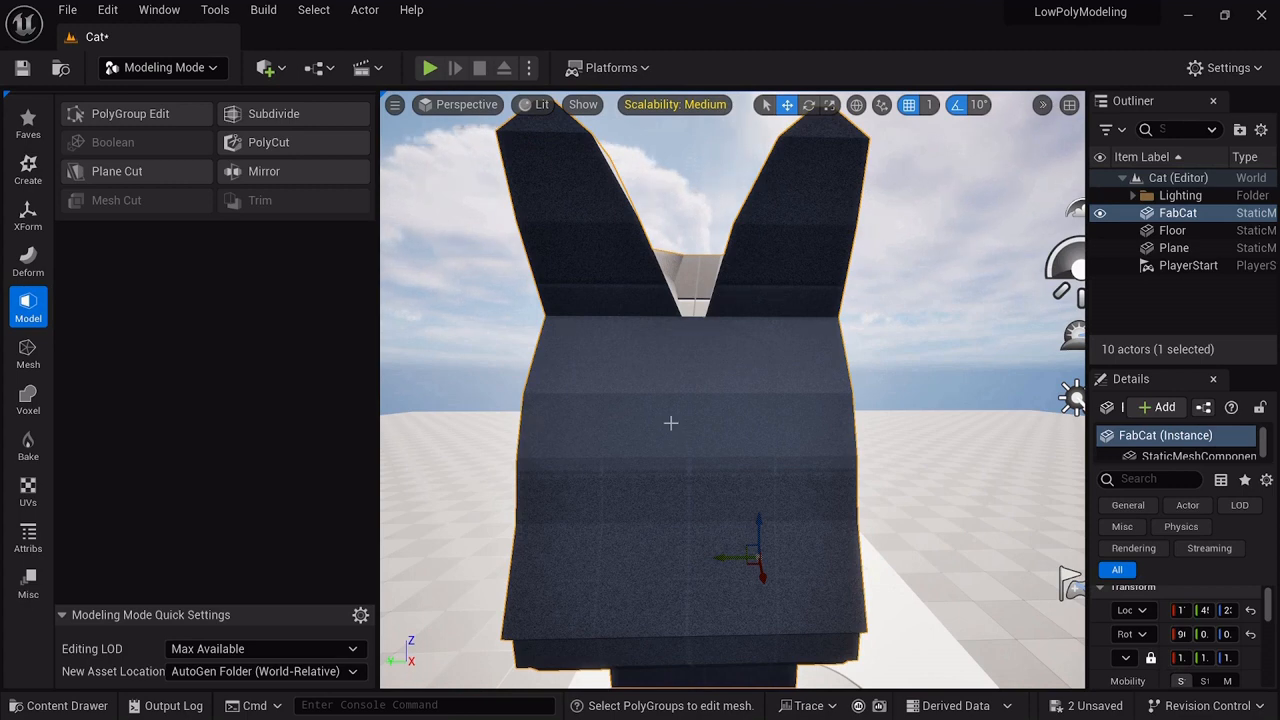
- Restart PolyGroup Edit with edge loop selection and scale down the two lowest edge loops on the front of the muzzle
left_click(125, 114)
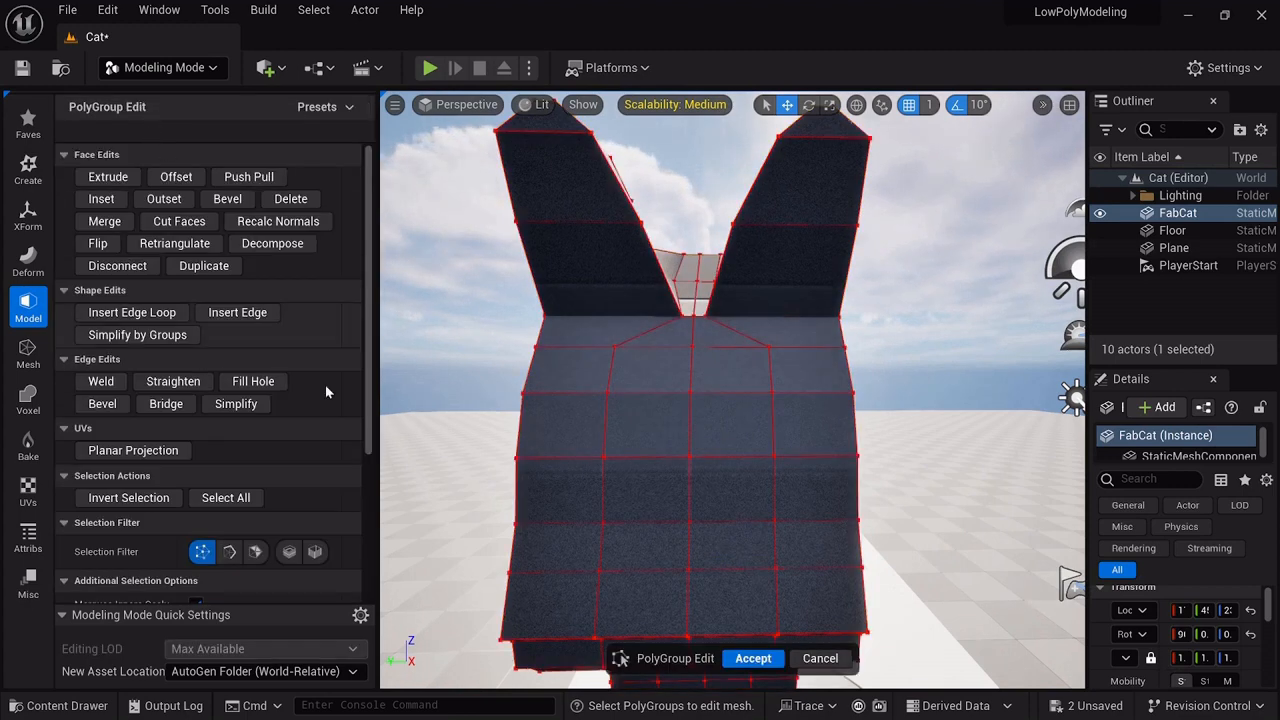
right_click_drag(732, 390, 733, 478)
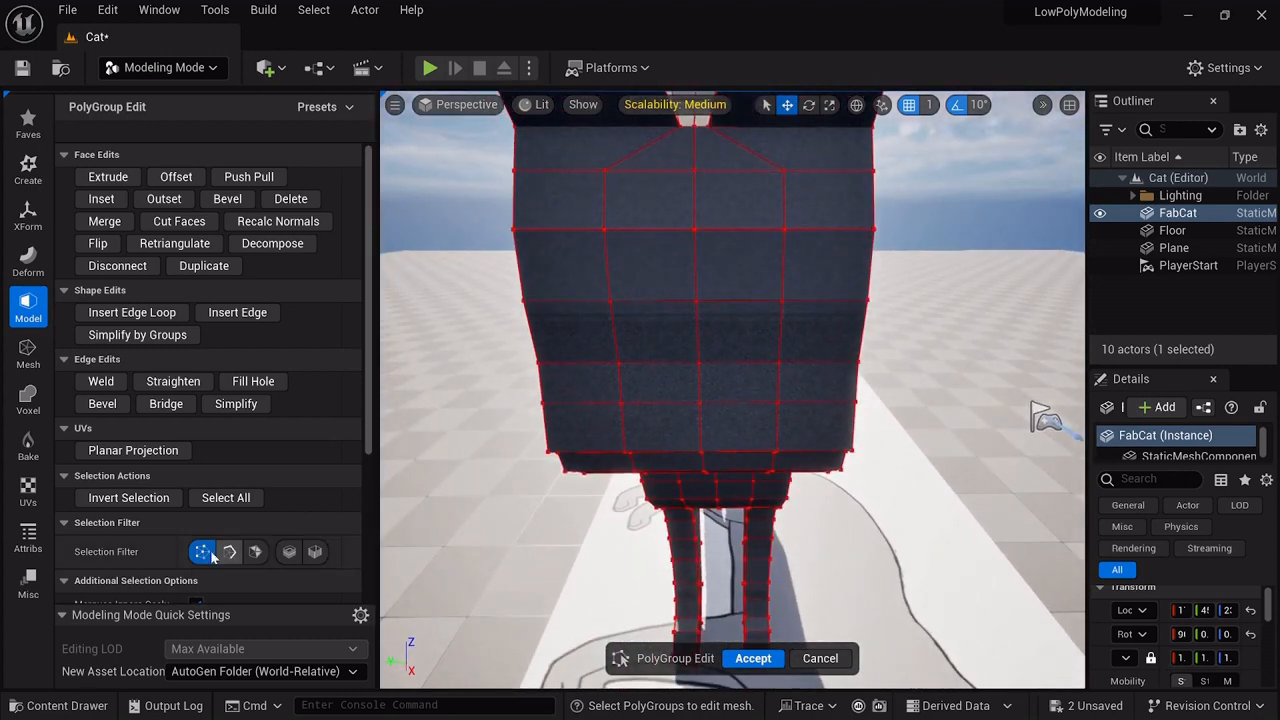
left_click_drag(705, 450, 609, 449)
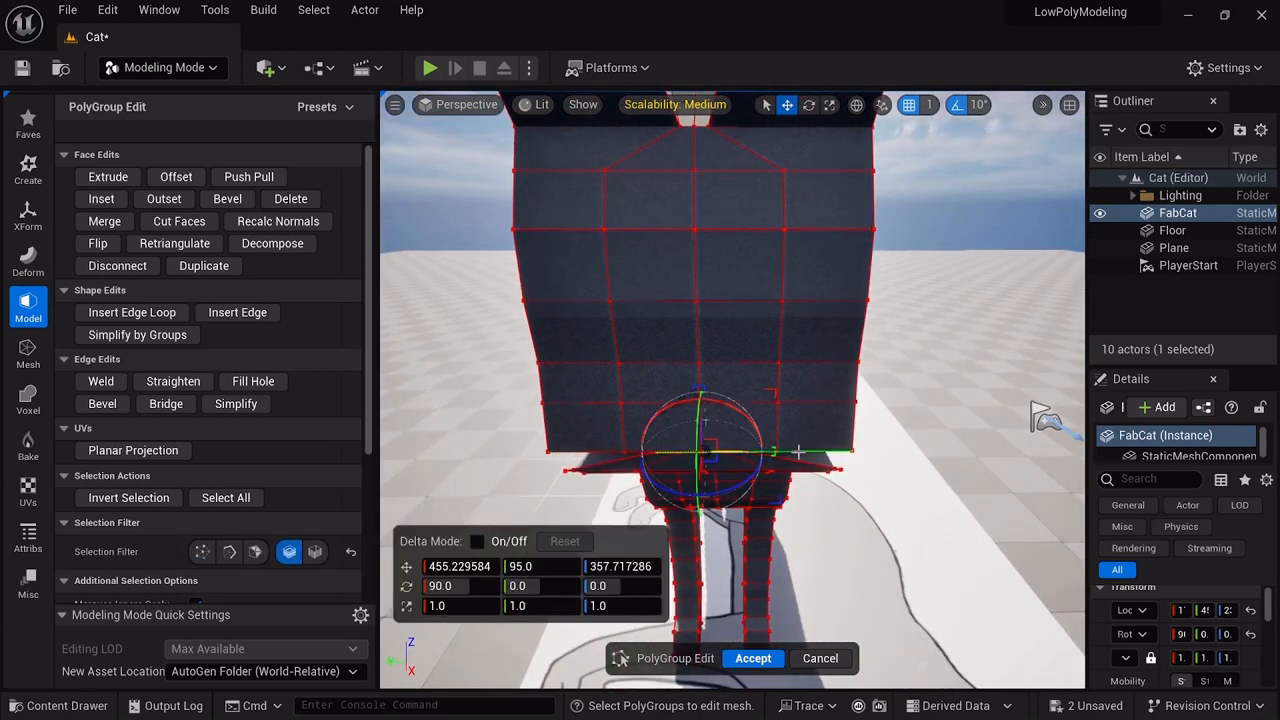
left_click(798, 452)
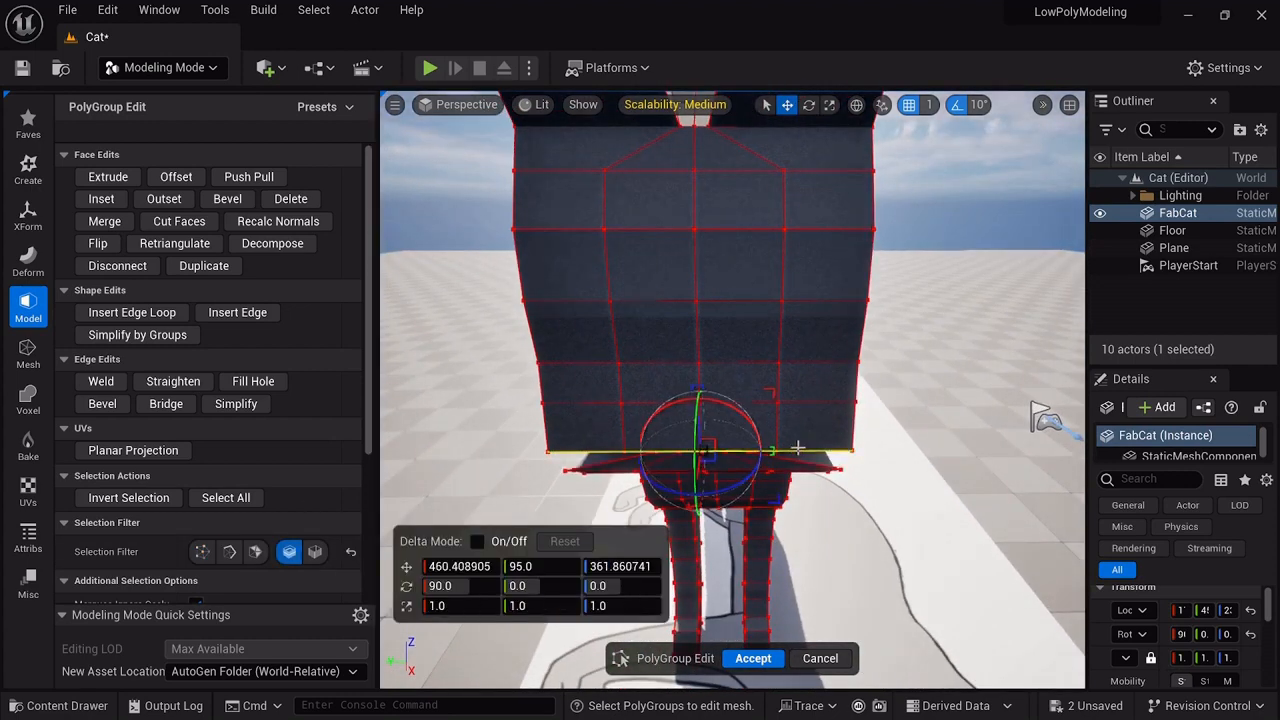
left_click_drag(707, 450, 578, 437)
- Scale down the next two edge loops up the face to taper the muzzle, and slightly narrow the loop across the forehead
left_click(799, 403)
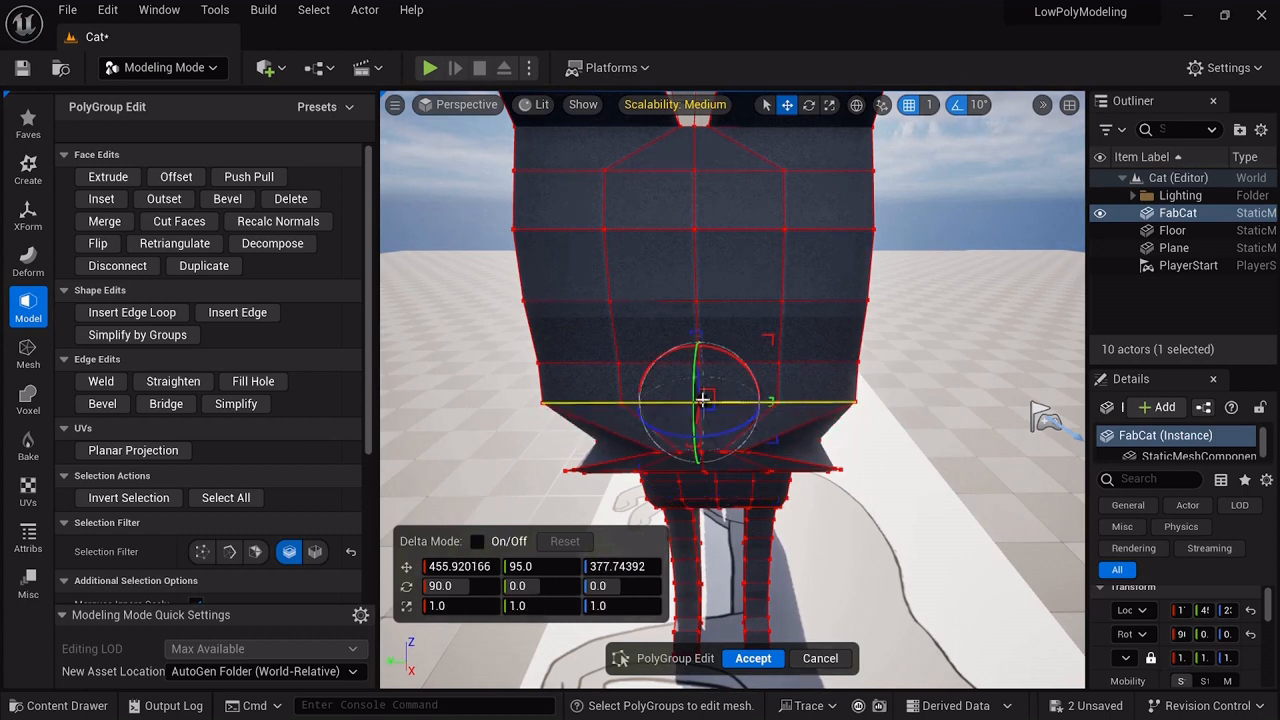
left_click_drag(703, 398, 620, 402)
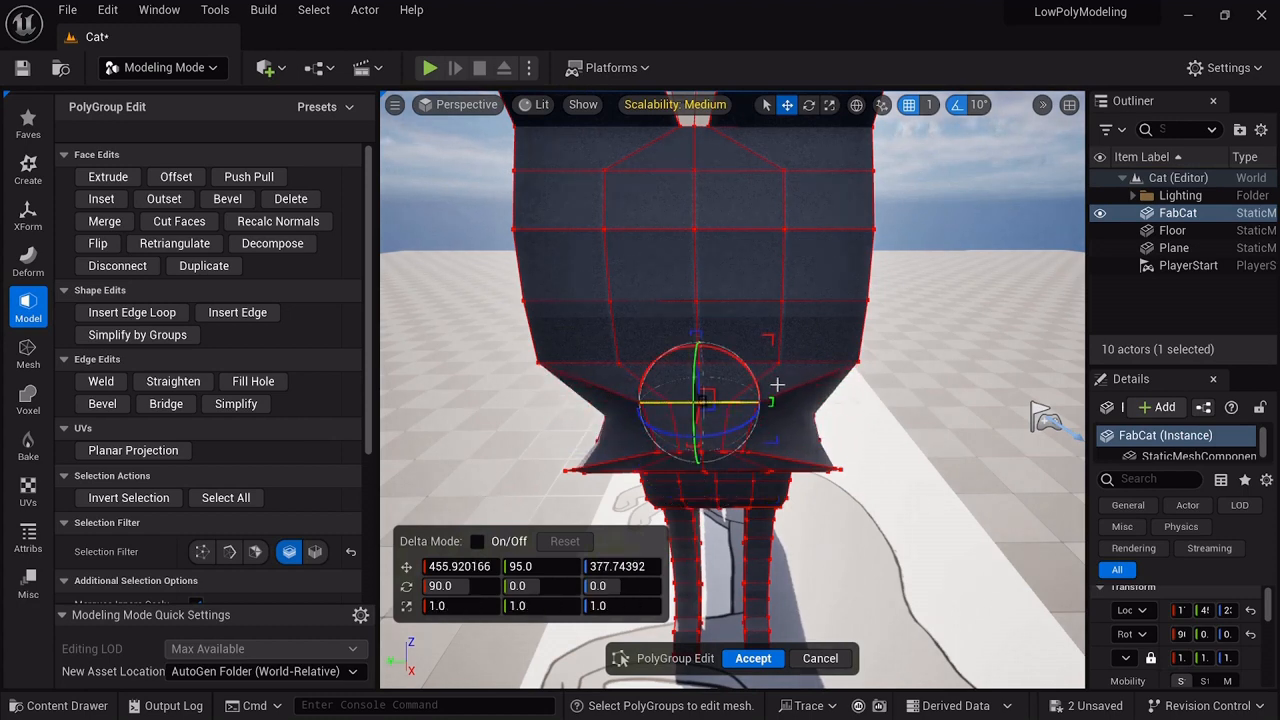
left_click_drag(703, 402, 660, 357)
left_click(801, 368)
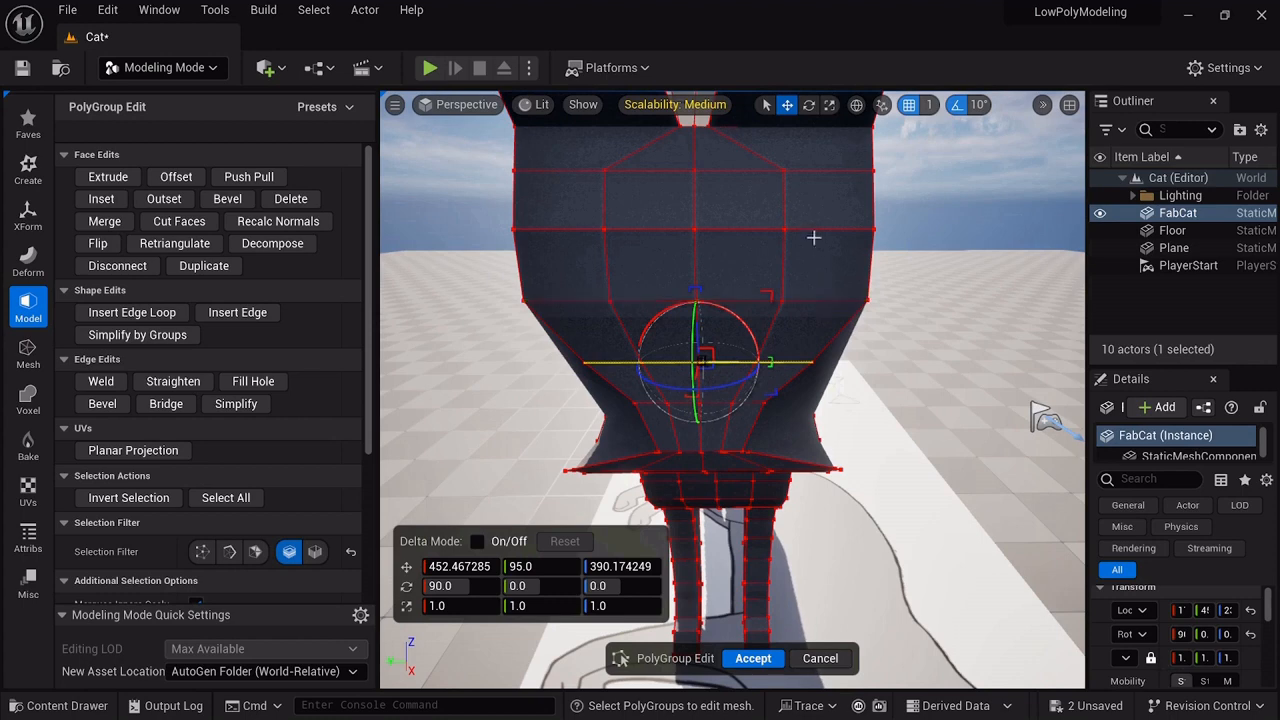
left_click(812, 173)
left_click_drag(695, 173, 686, 192)
- Undo the last transform and narrow the two front edge loops on the underside of the muzzle
mouse_move(675, 400)
right_mouse_down()
mouse_move(672, 255)
mouse_move(675, 400)
right_mouse_up()
left_click(710, 394)
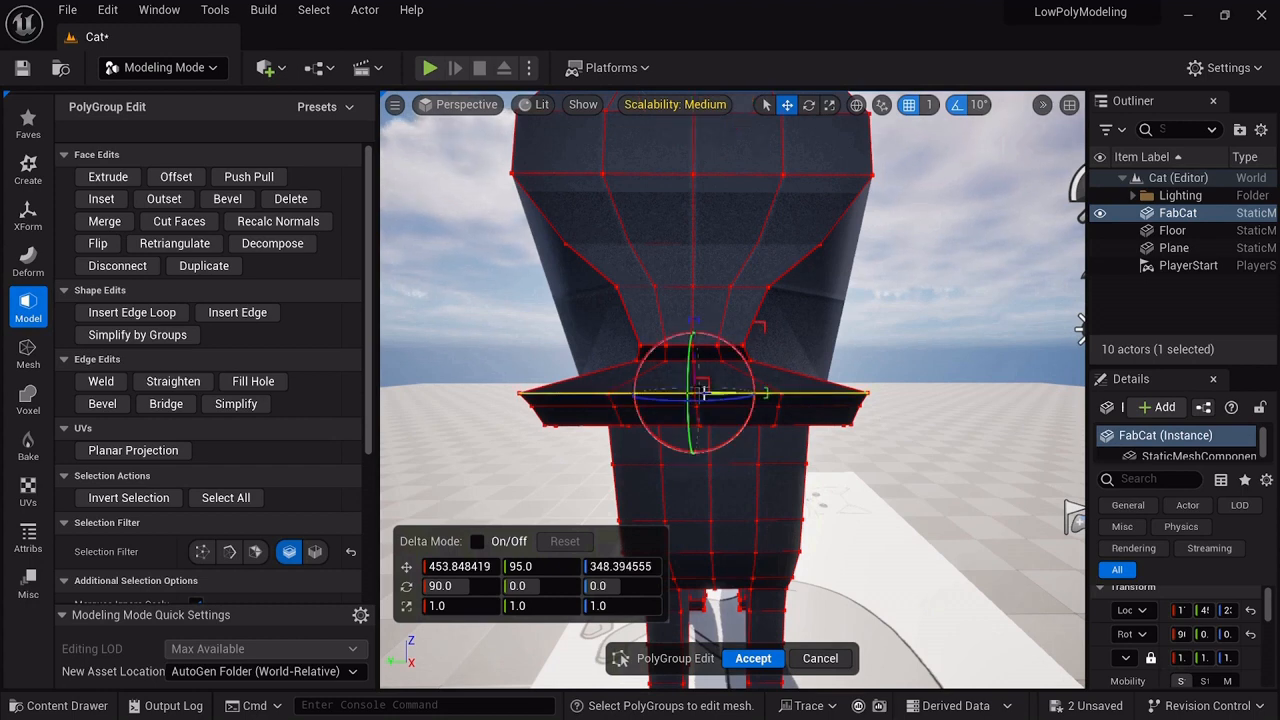
key("ctrl+z")
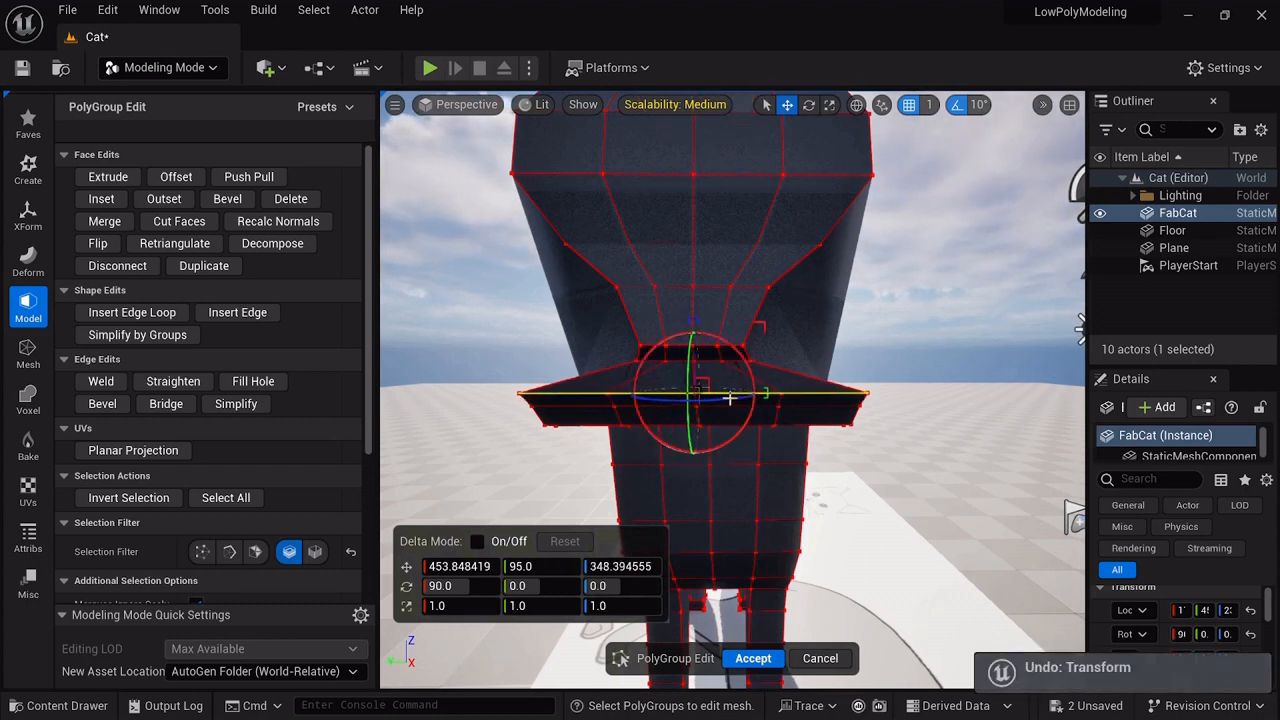
left_click_drag(695, 392, 576, 398)
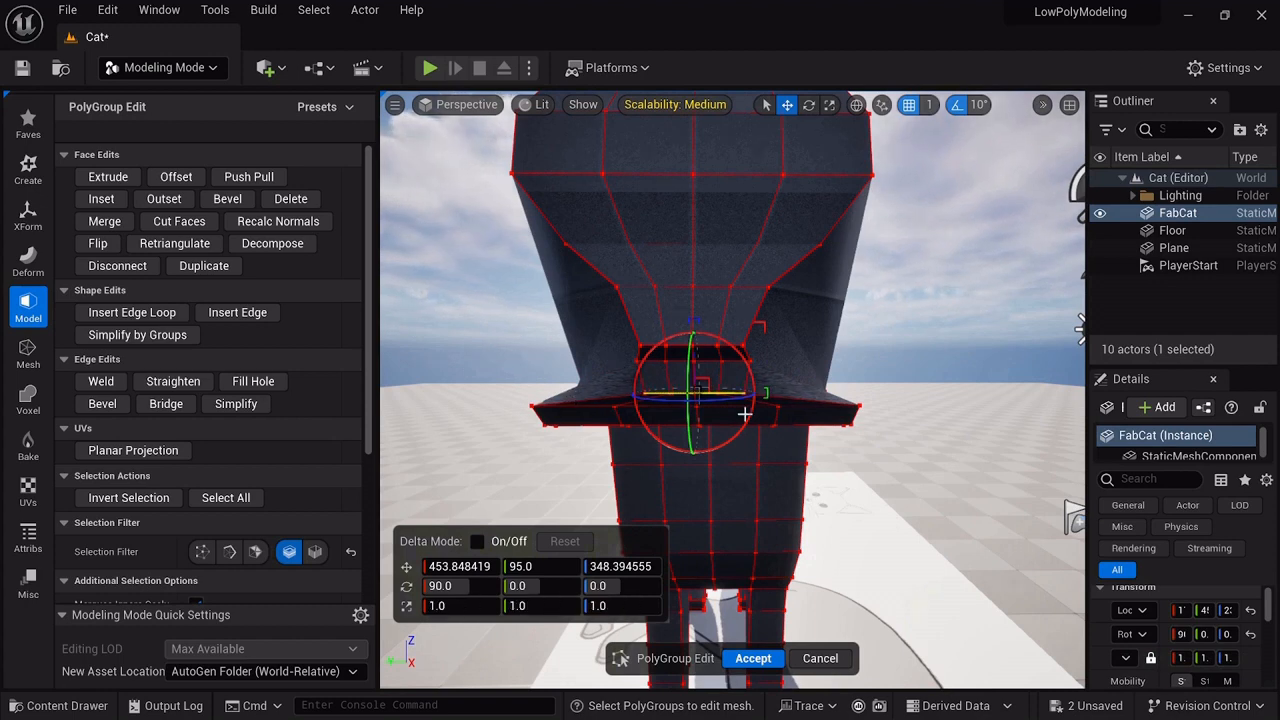
left_click(762, 405)
left_click_drag(702, 404, 588, 410)
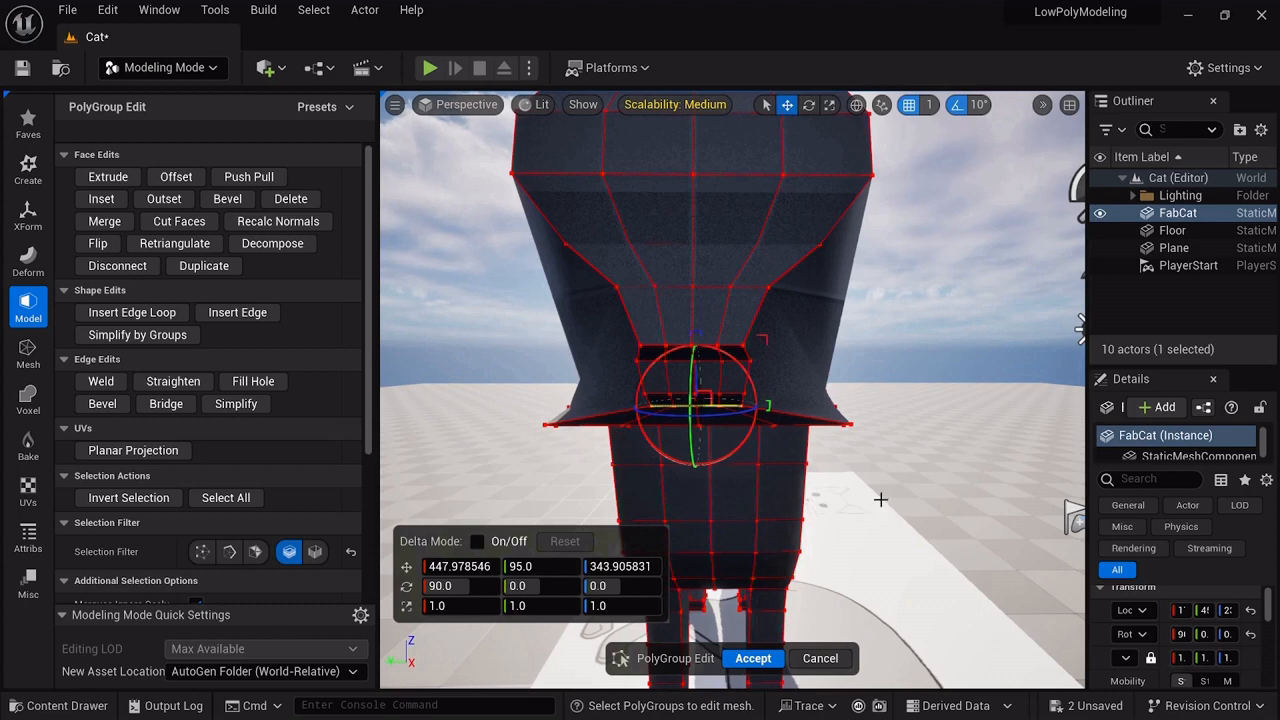
- Scale down the next two edge loops further back under the chin to continue the muzzle's taper
right_click_drag(881, 499, 882, 495)
left_click(792, 350)
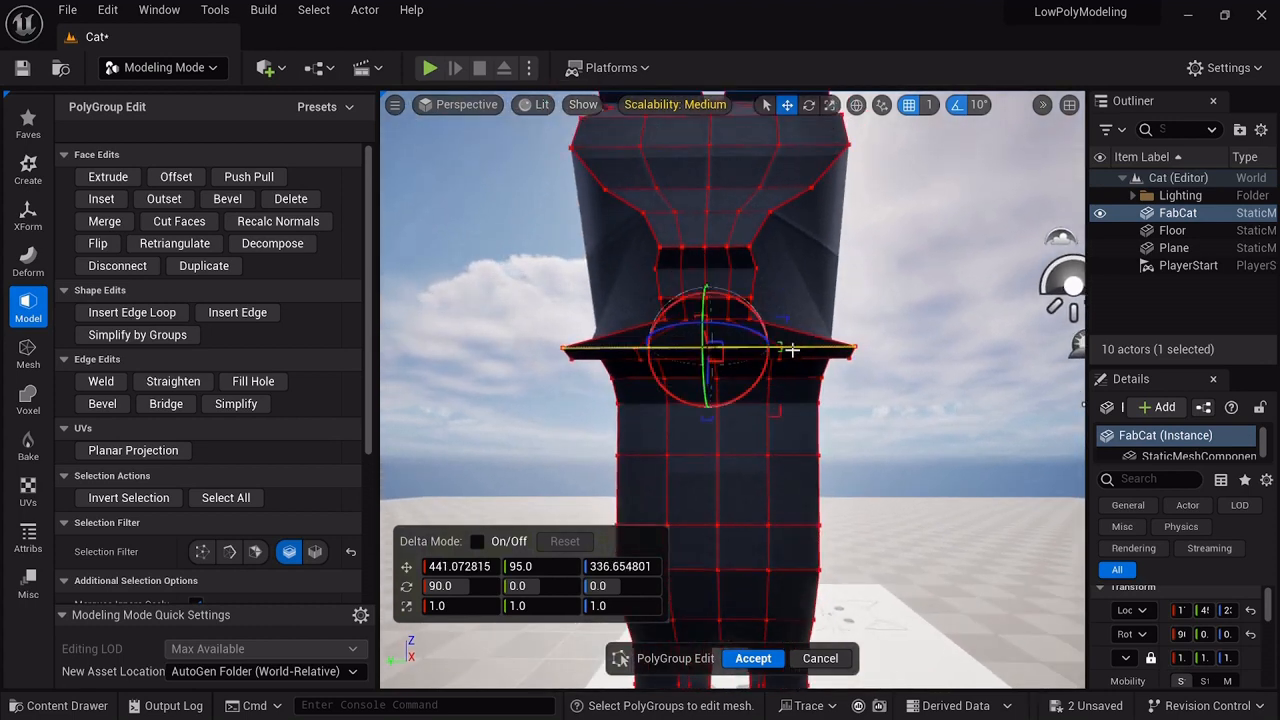
left_click_drag(711, 350, 621, 360)
left_click(798, 358)
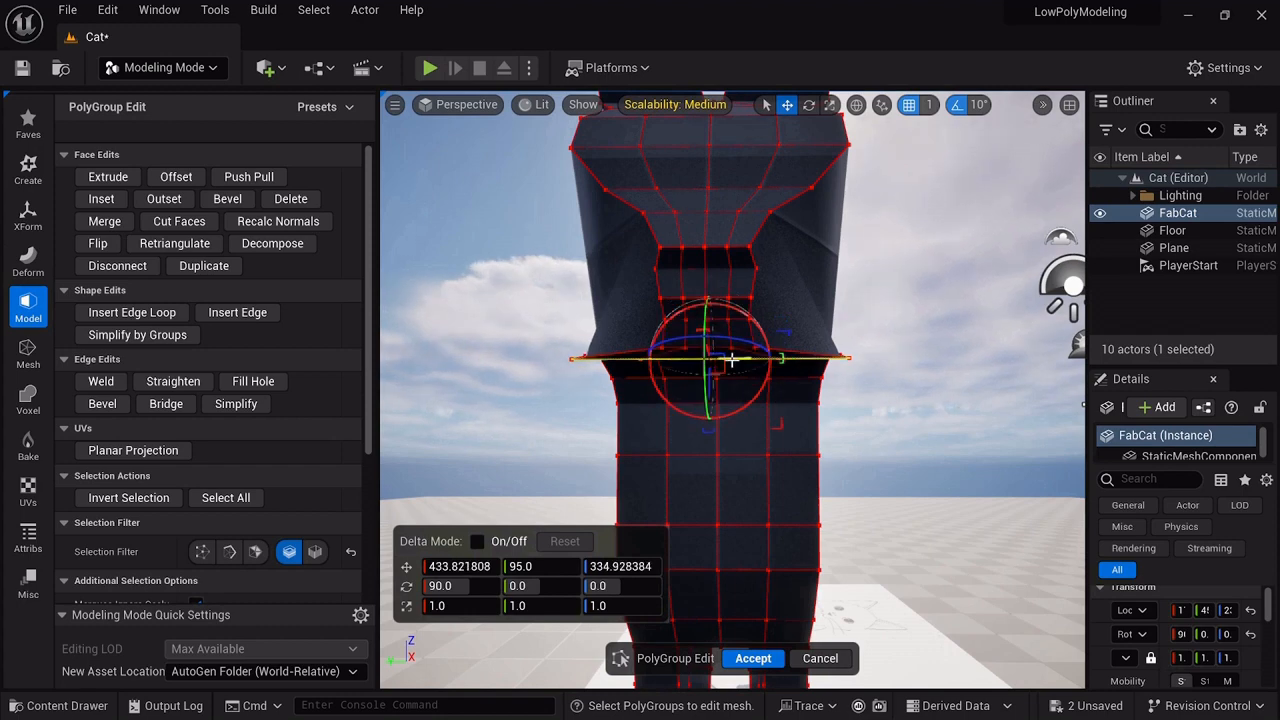
left_click_drag(731, 361, 746, 466)
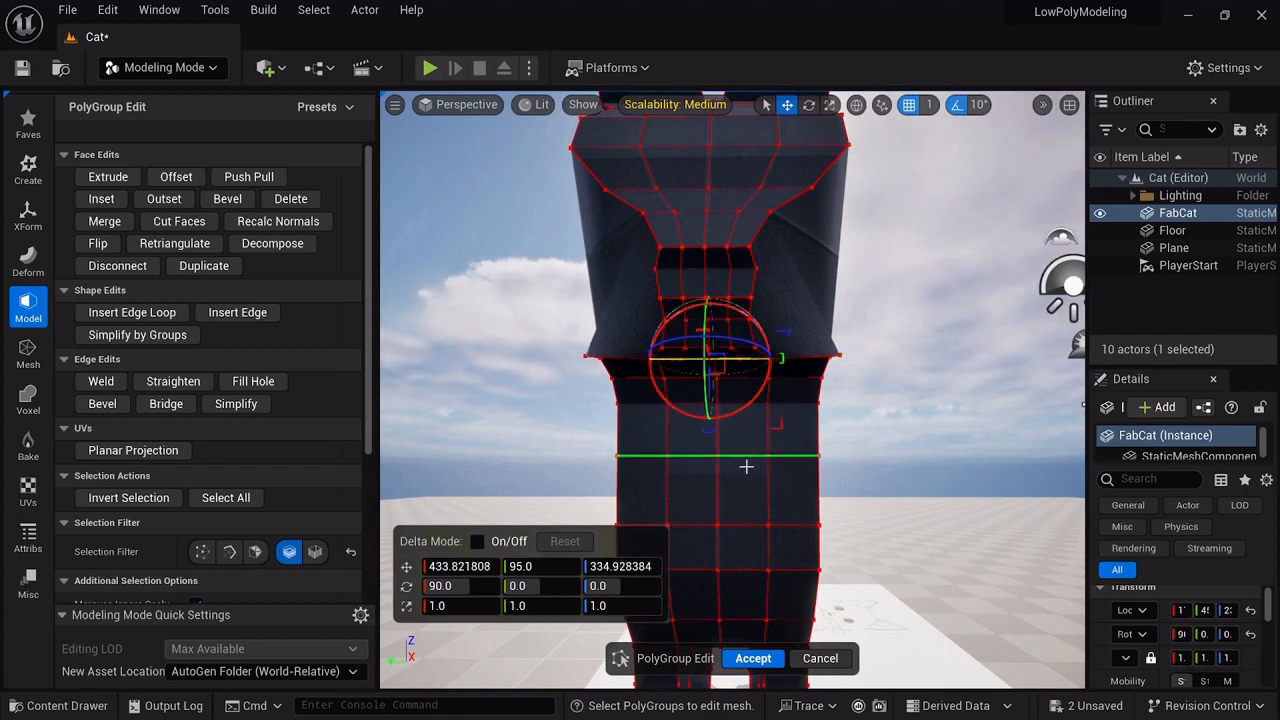
- Narrow the two edge loops under the jaw, leading back to the throat
right_click_drag(746, 466, 712, 405)
left_click(830, 258)
left_click_drag(872, 260, 793, 267)
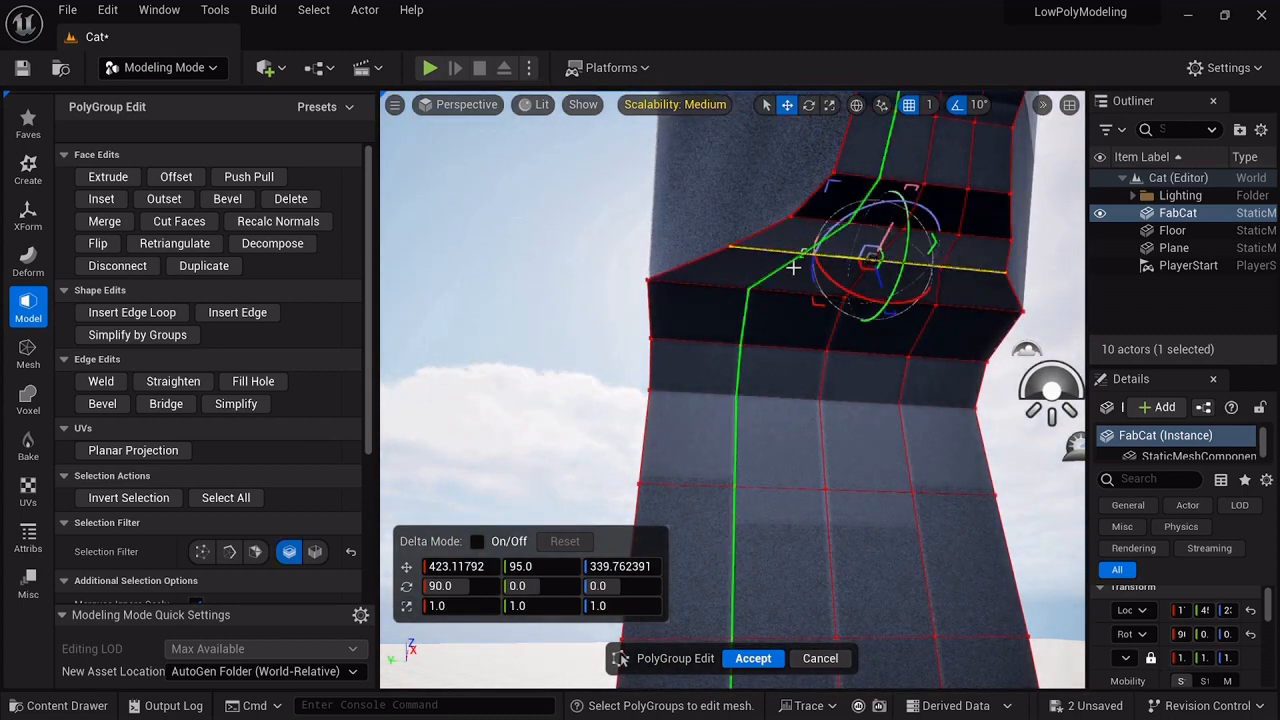
left_click(790, 291)
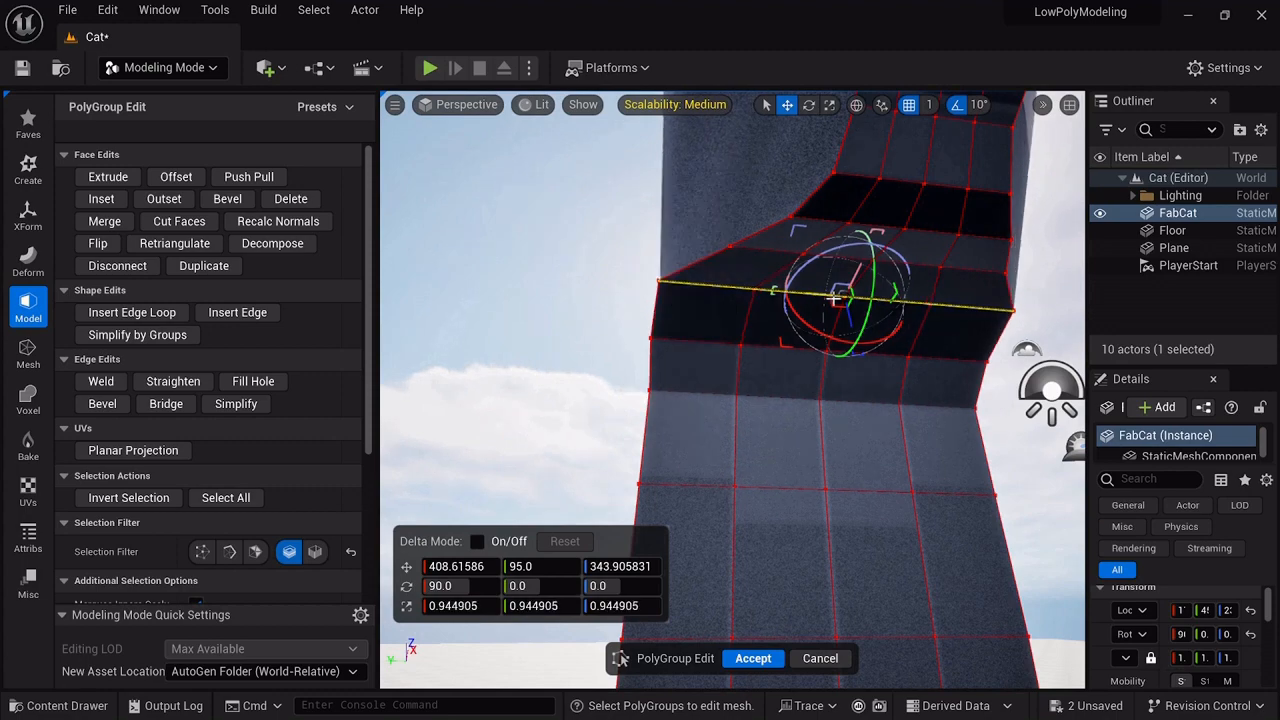
left_click_drag(842, 296, 796, 351)
- Accept the head shaping and save all unsaved changes
right_click_drag(1049, 563, 1150, 650)
right_click_drag(1049, 600, 790, 598)
mouse_move(1057, 545)
right_mouse_down()
mouse_move(950, 550)
mouse_move(1057, 545)
right_mouse_up()
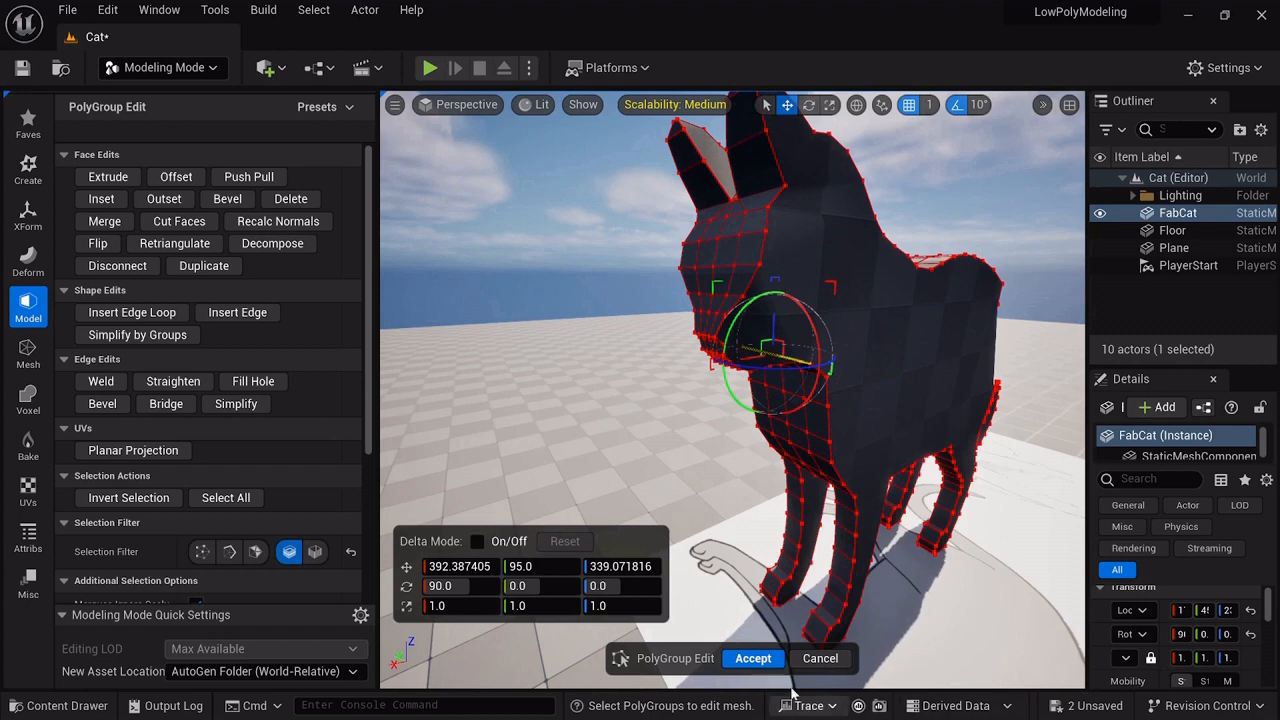
left_click(743, 658)
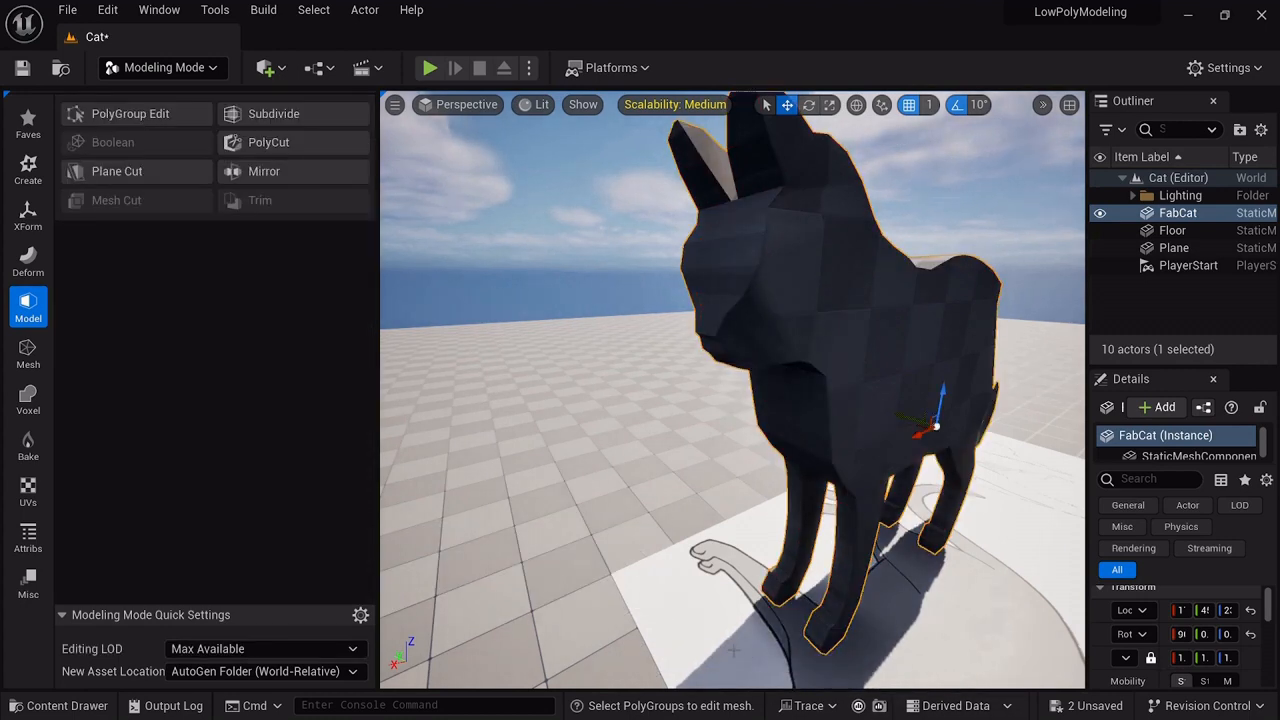
left_click(1082, 707)
left_click(783, 570)
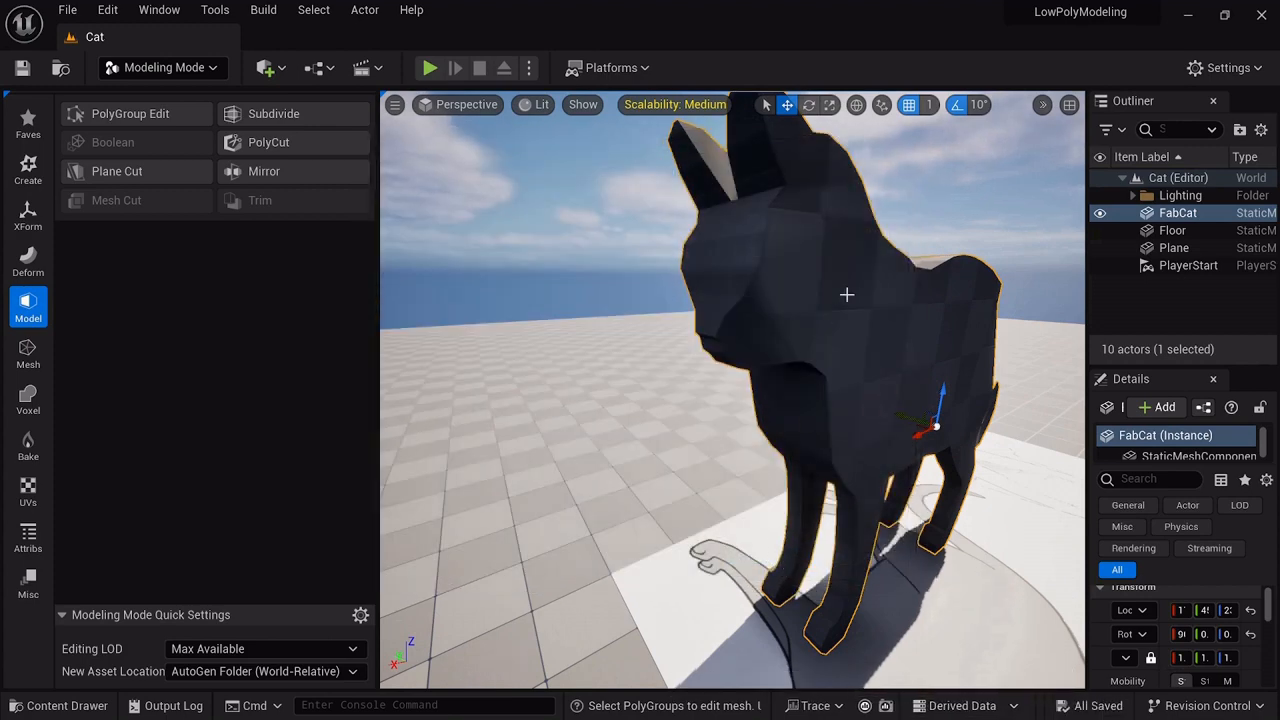
- Restart PolyGroup Edit with face selection and extrude the two central faces above the mouth slightly outward to form the nose
left_click(152, 116)
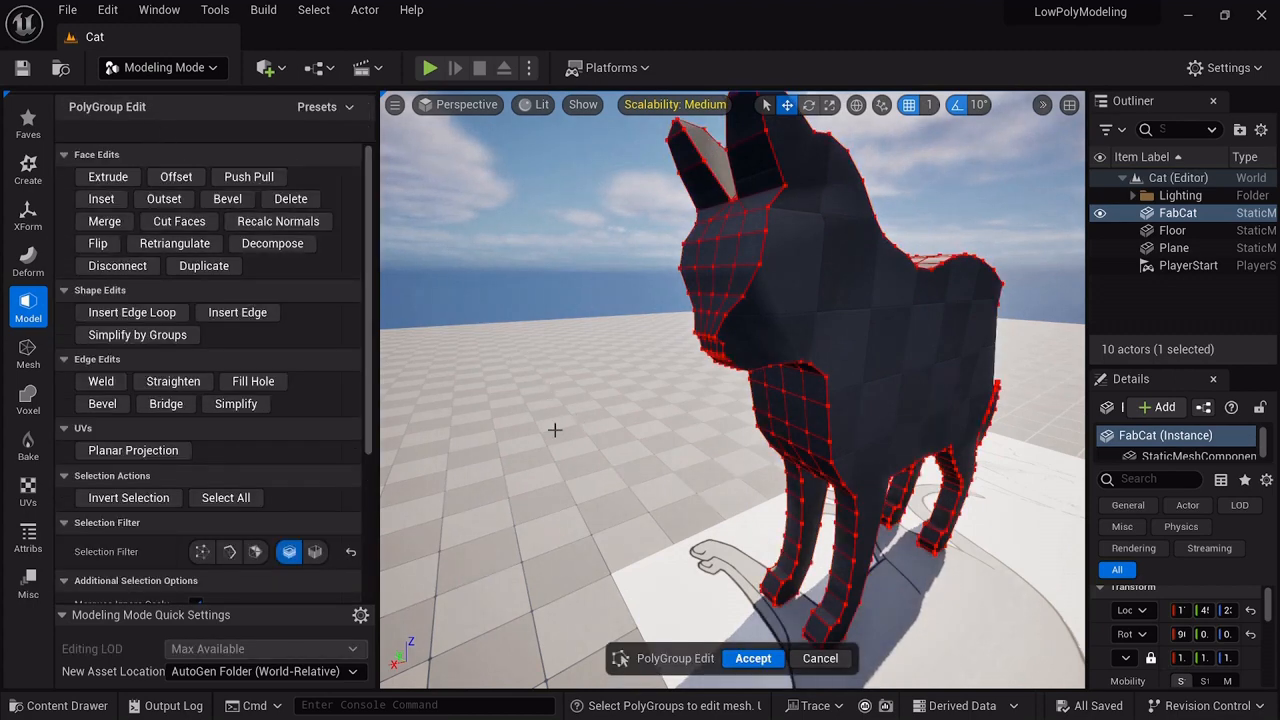
left_click(249, 552)
left_click(286, 553)
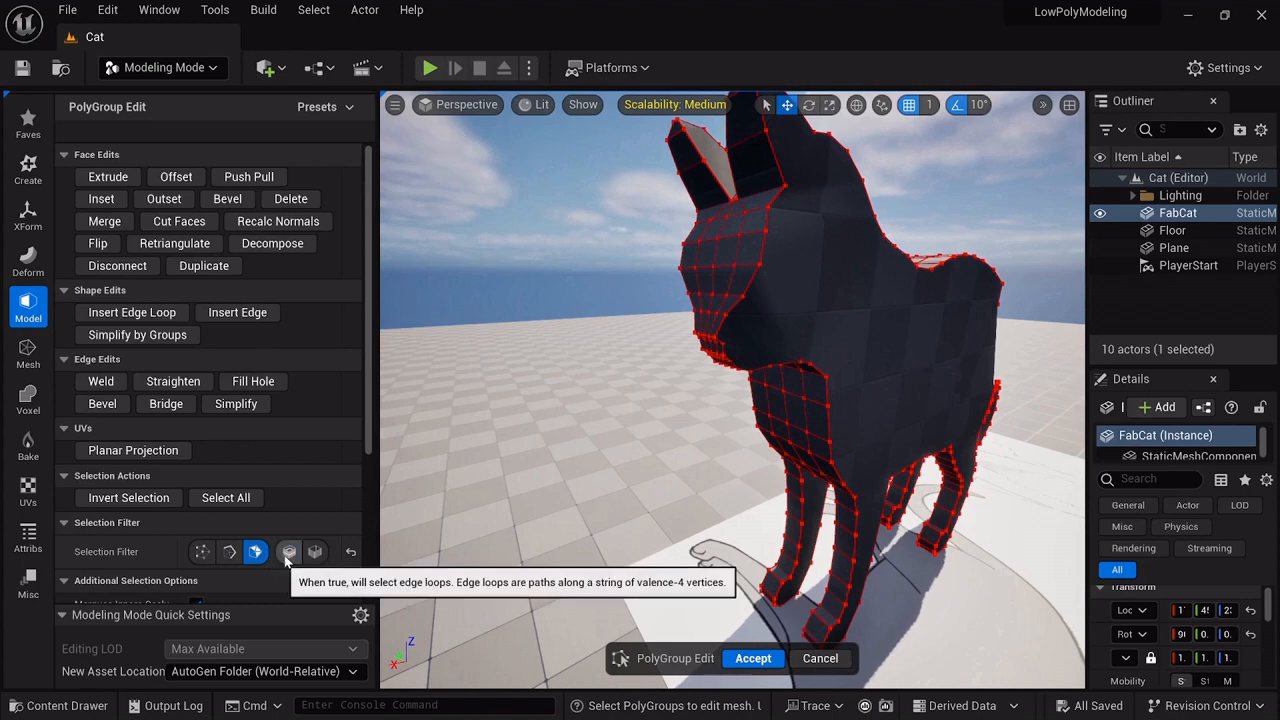
right_click_drag(682, 402, 776, 412)
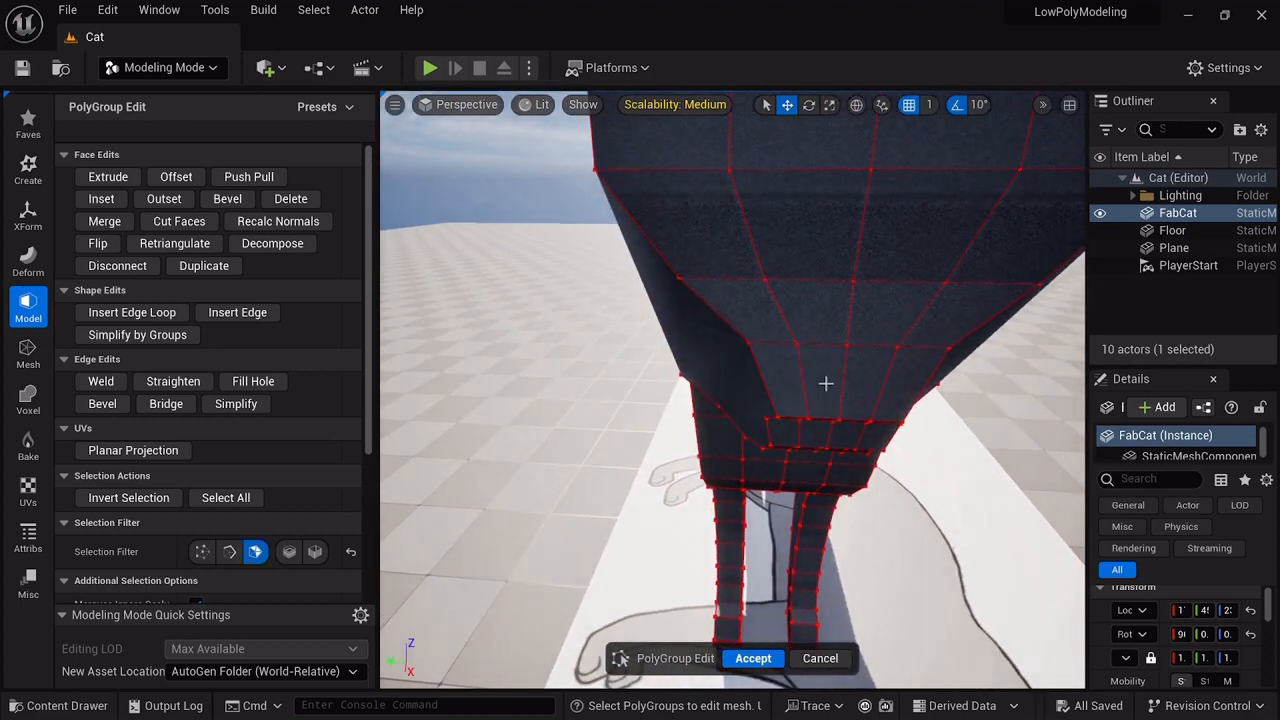
left_click(865, 381)
left_click(868, 381, "shift")
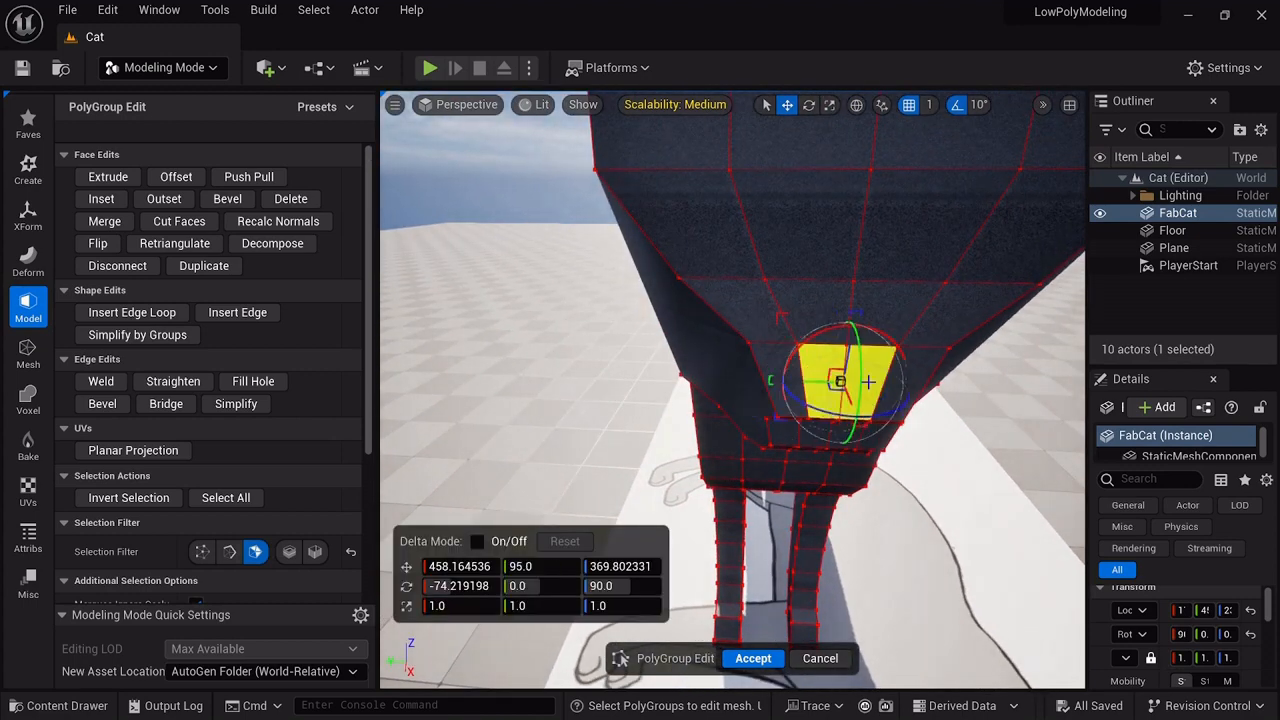
right_click_drag(868, 382, 966, 382)
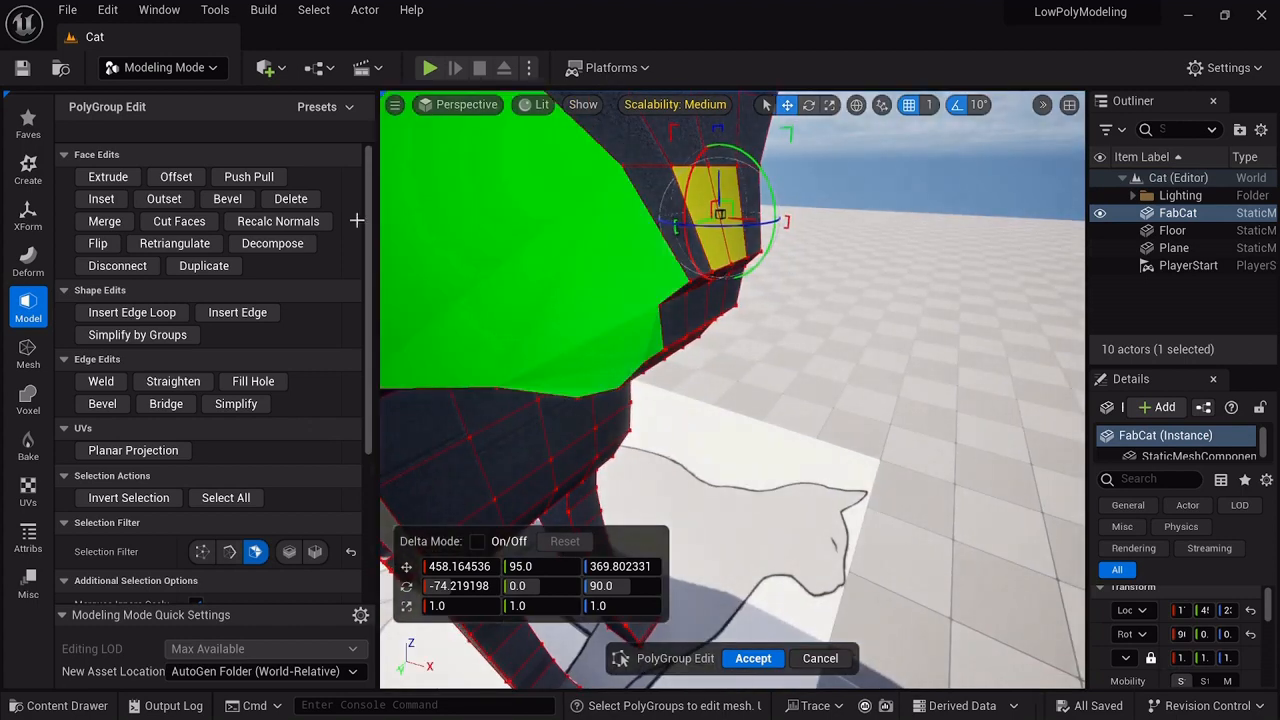
left_click(107, 177)
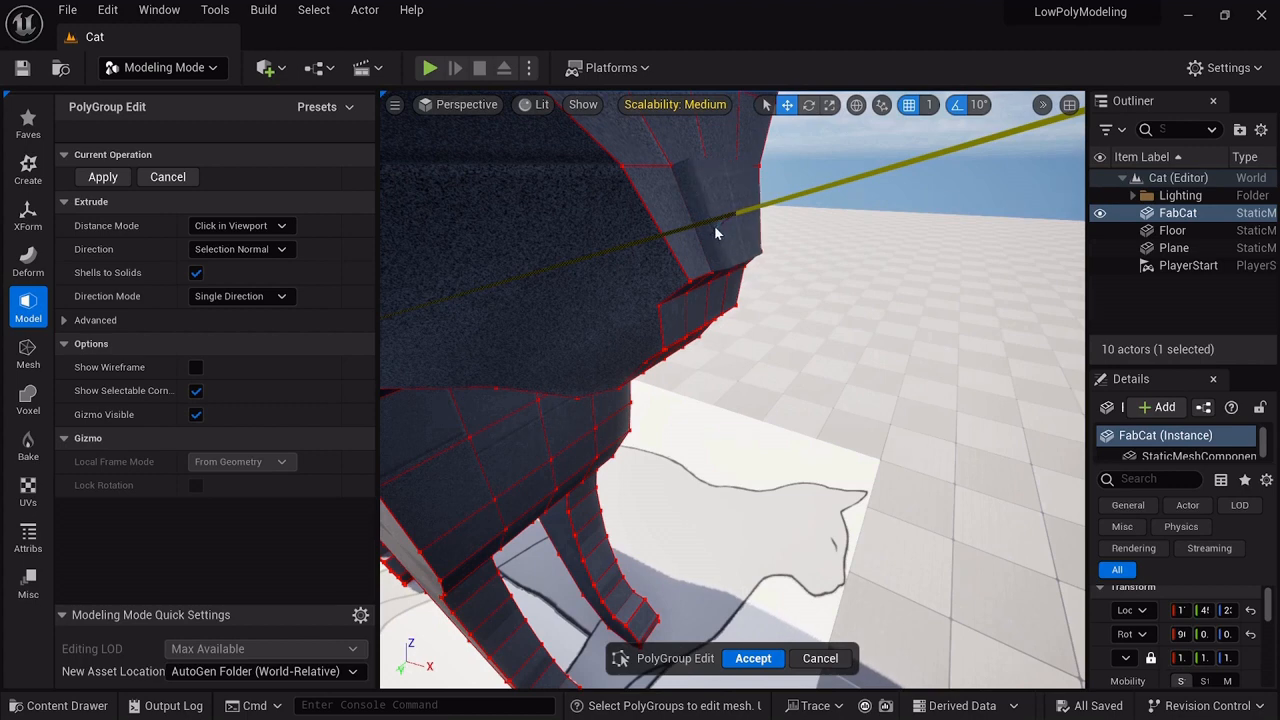
left_click(714, 225)
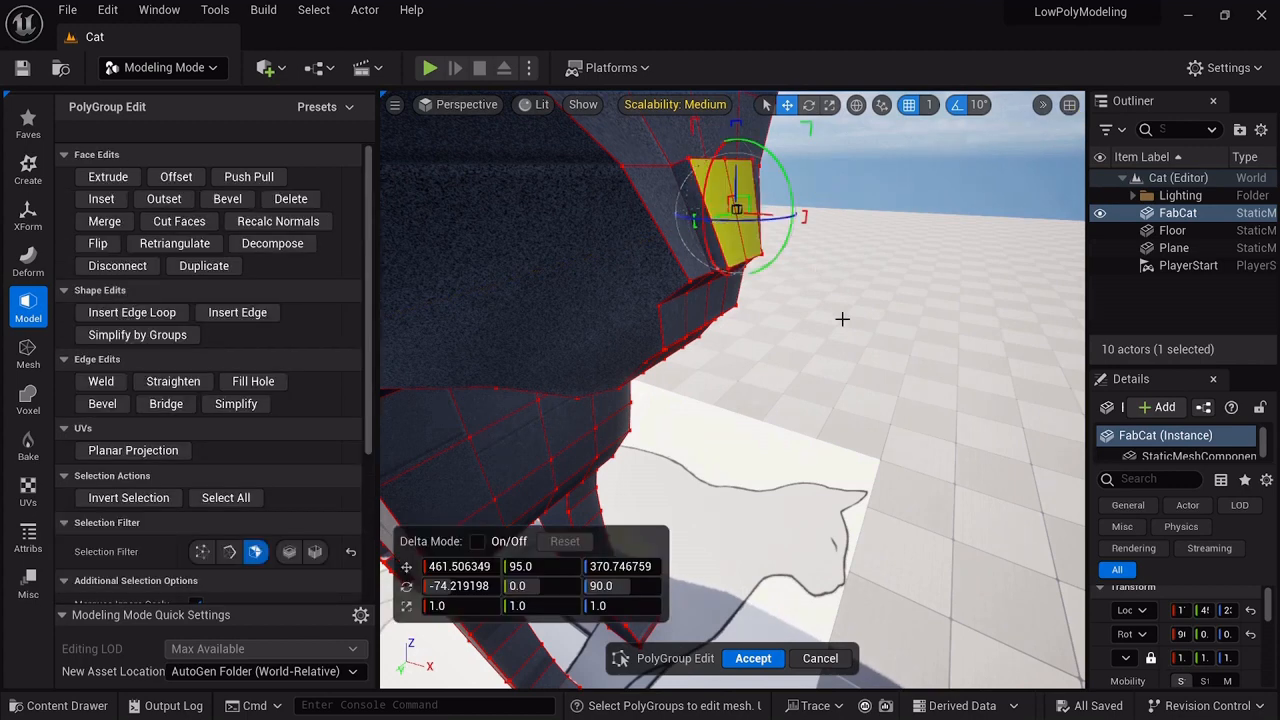
- Insert diagonal edges across the faces on both sides of the upper face to outline two diamond-shaped eyes
right_click_drag(714, 225, 474, 194)
right_click_drag(838, 330, 834, 347)
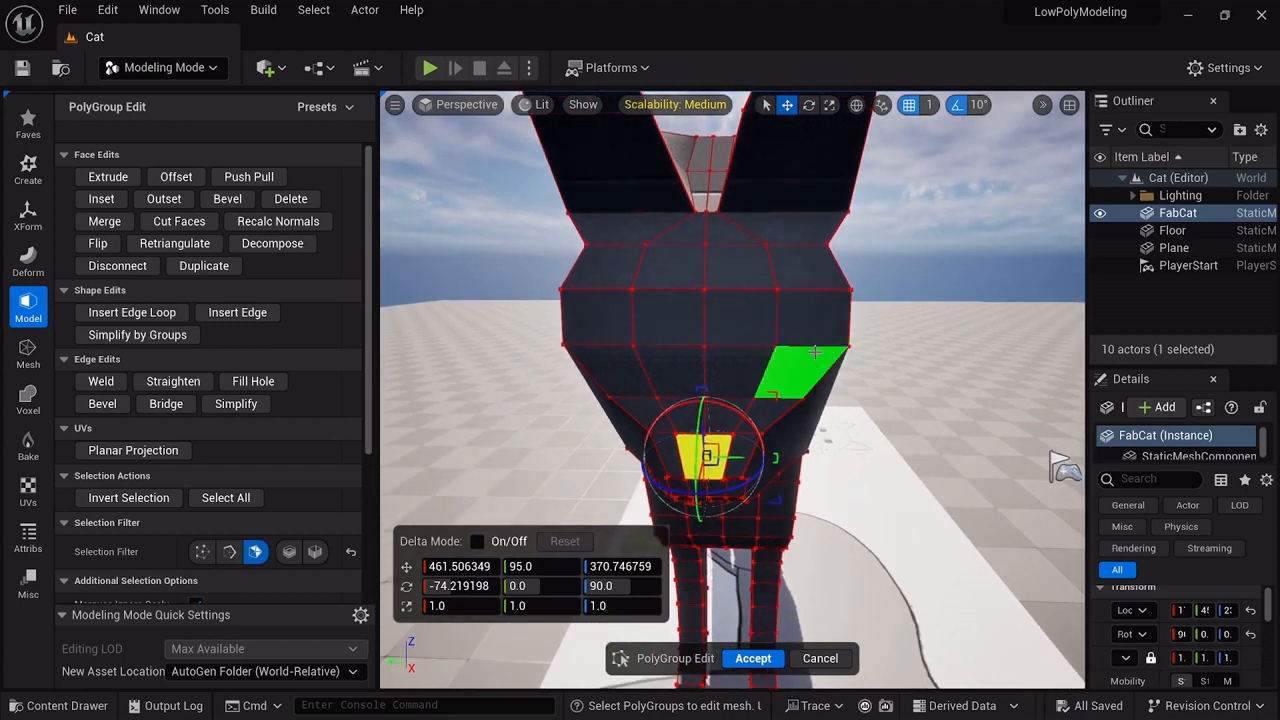
left_click(245, 319)
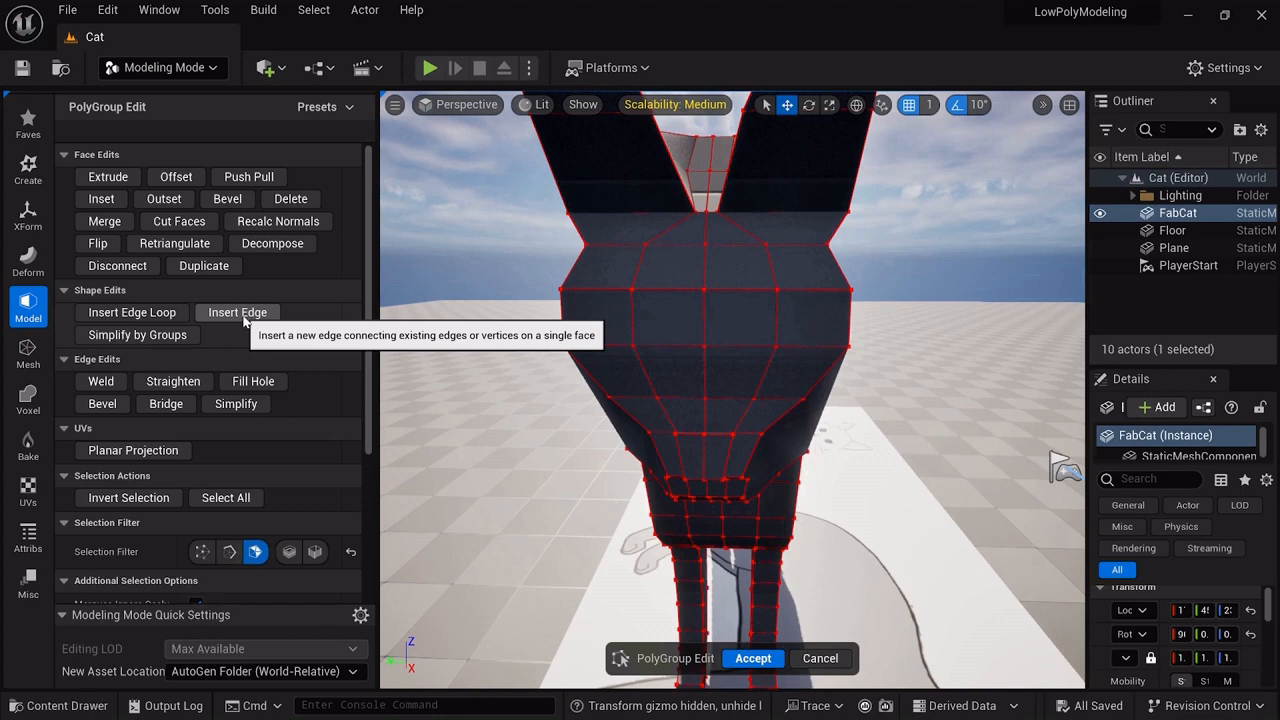
left_click(245, 317)
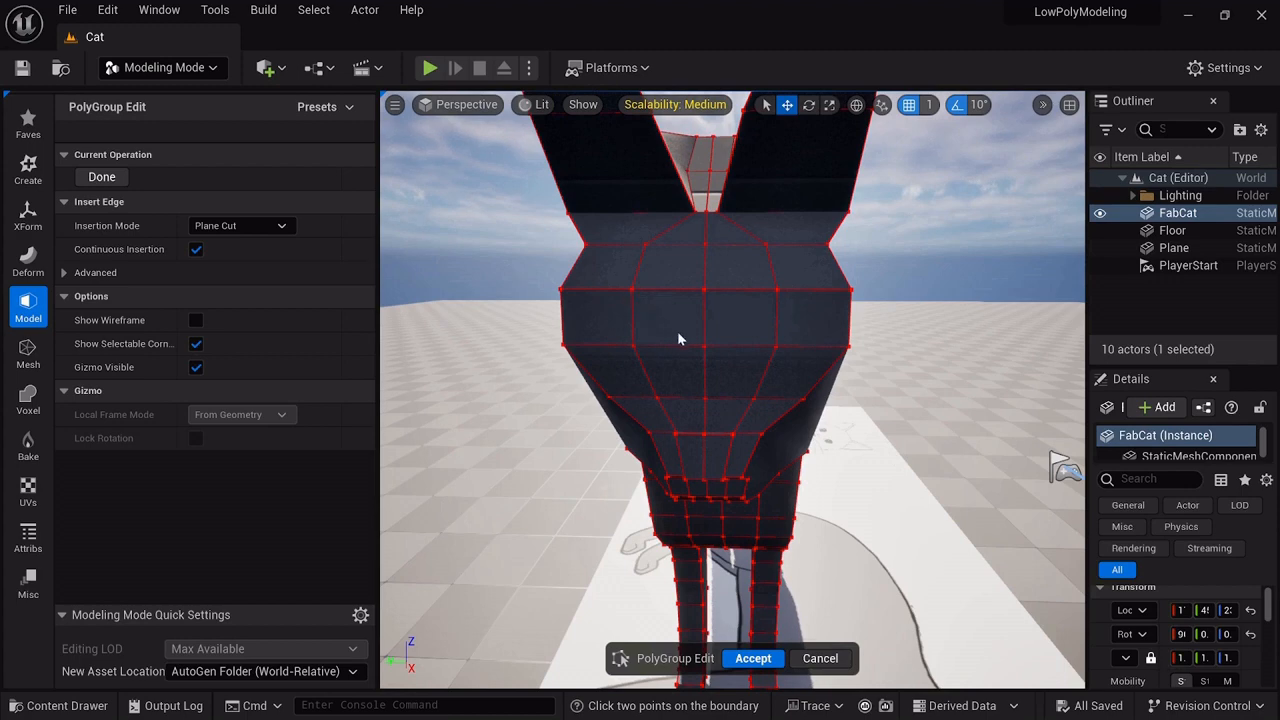
left_click(848, 348)
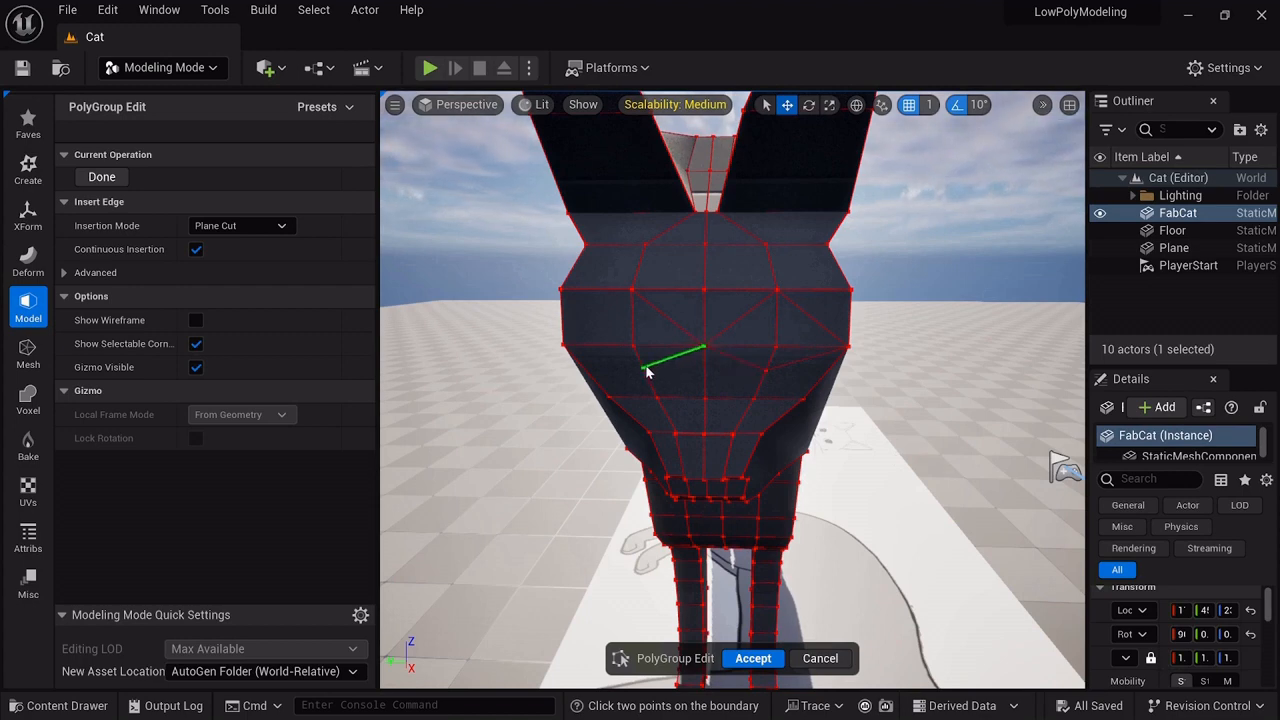
left_click(563, 346)
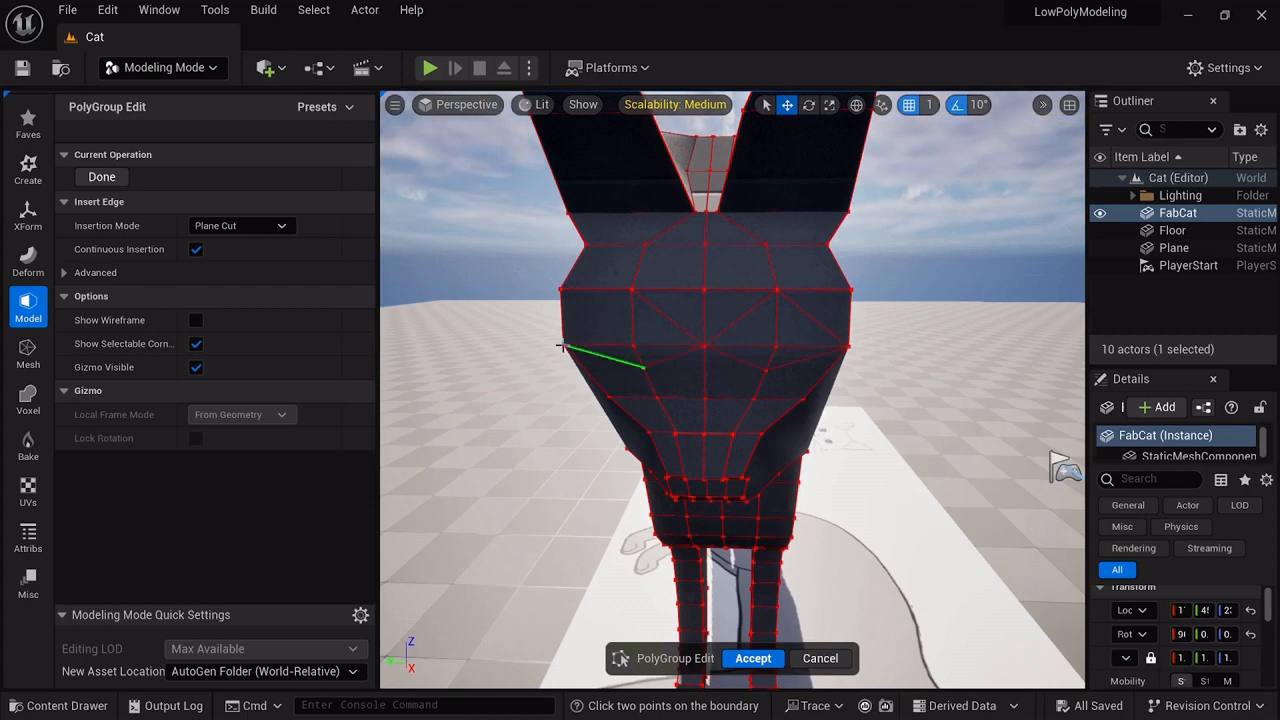
left_click(630, 291)
left_click(101, 176)
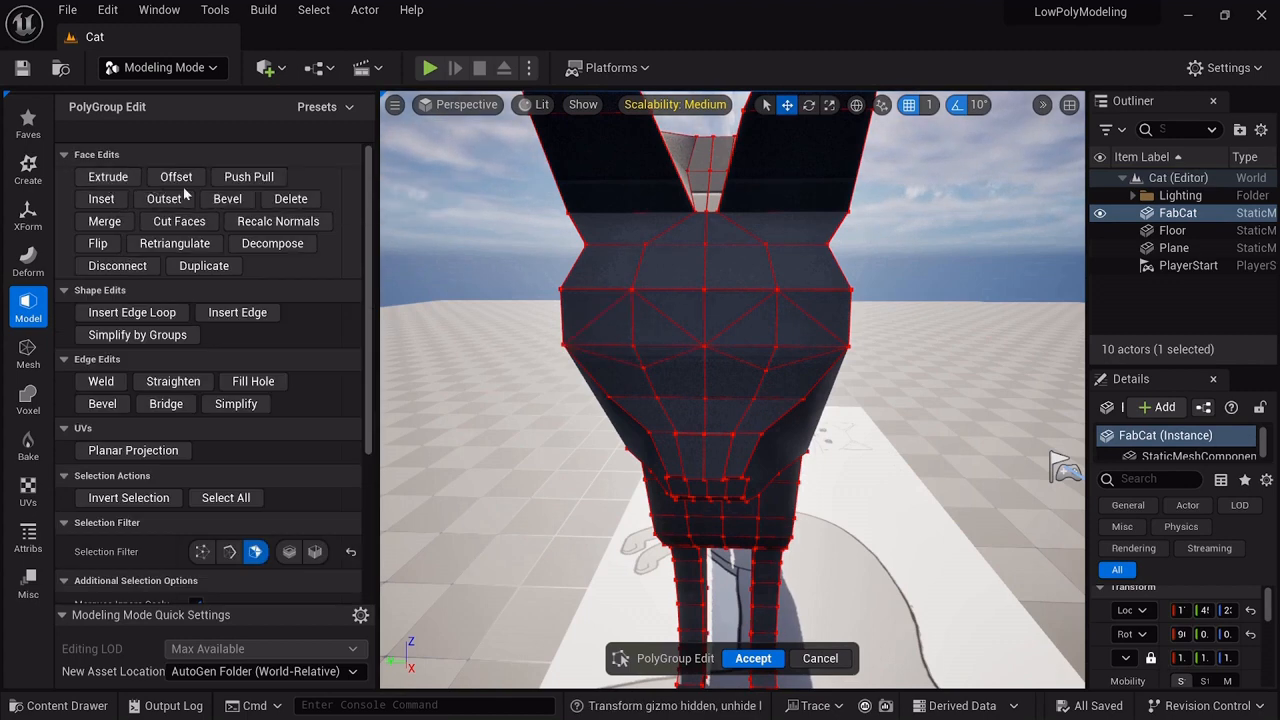
- Select the triangular faces of both diamond outlines and extrude them inward to form the eye sockets
left_click(638, 320)
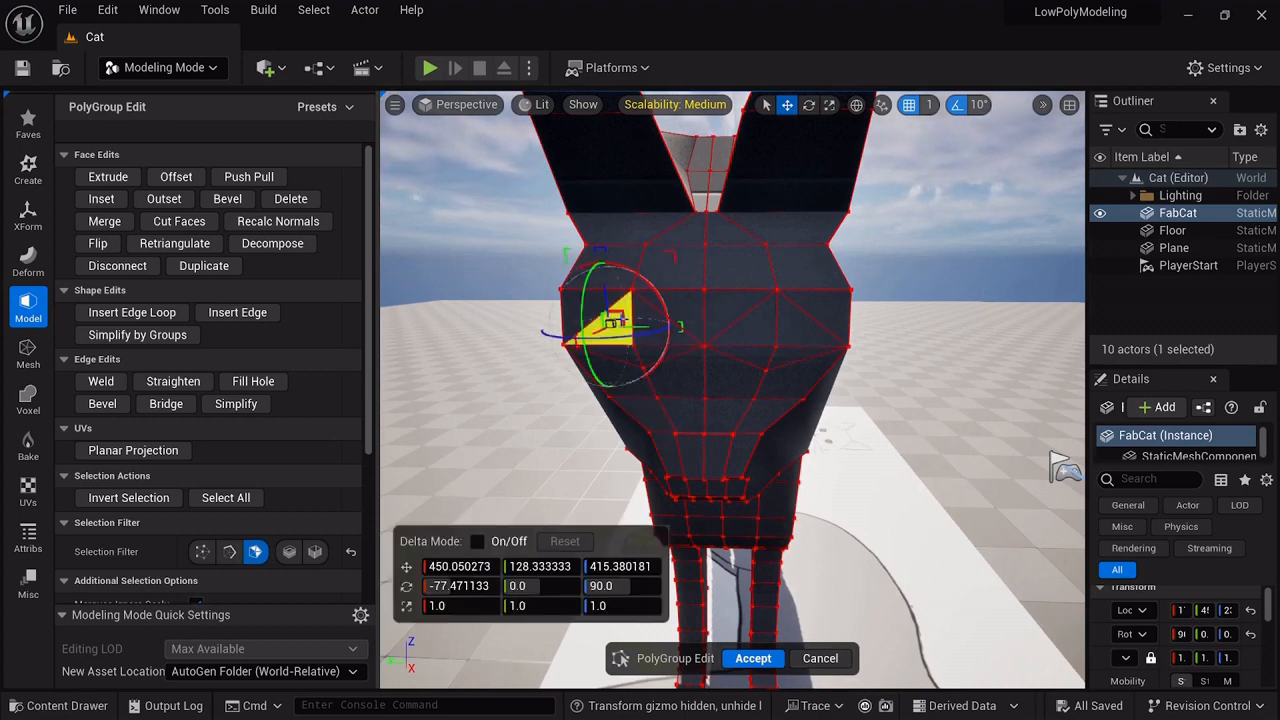
left_click(649, 333, "shift")
key("Escape")
left_click(621, 318)
left_click(651, 334, "shift")
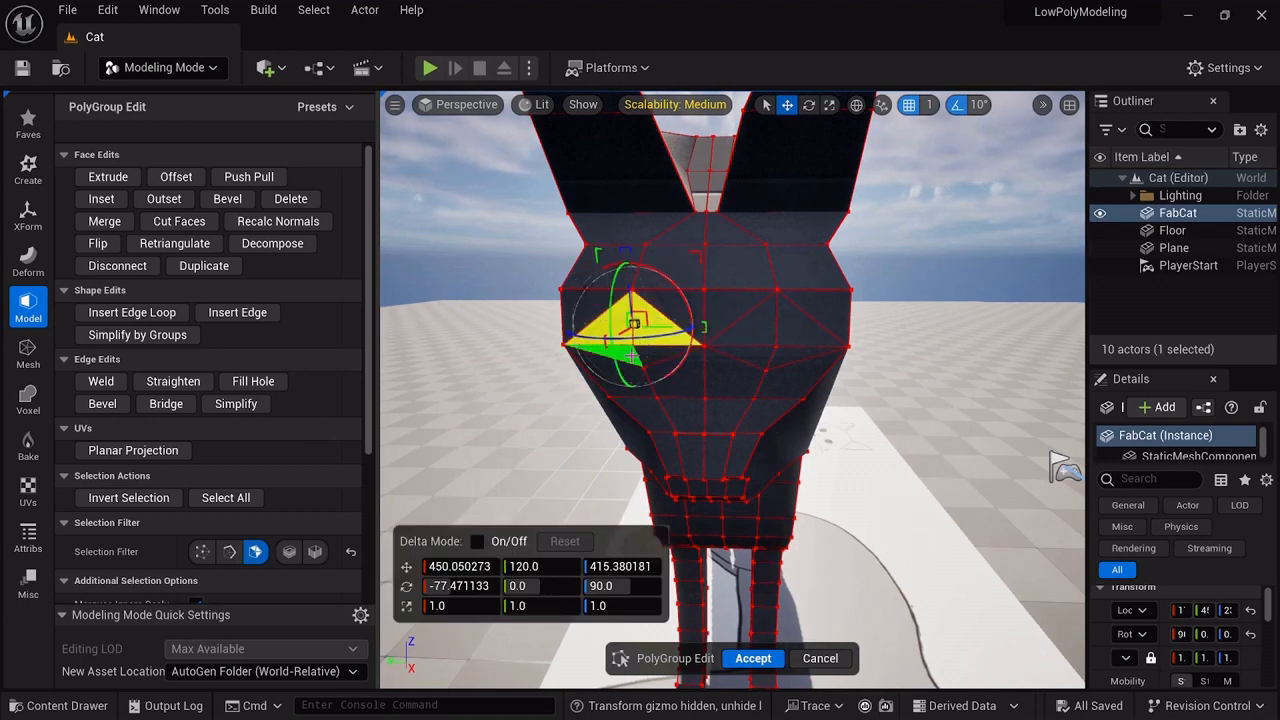
left_click(742, 326, "shift")
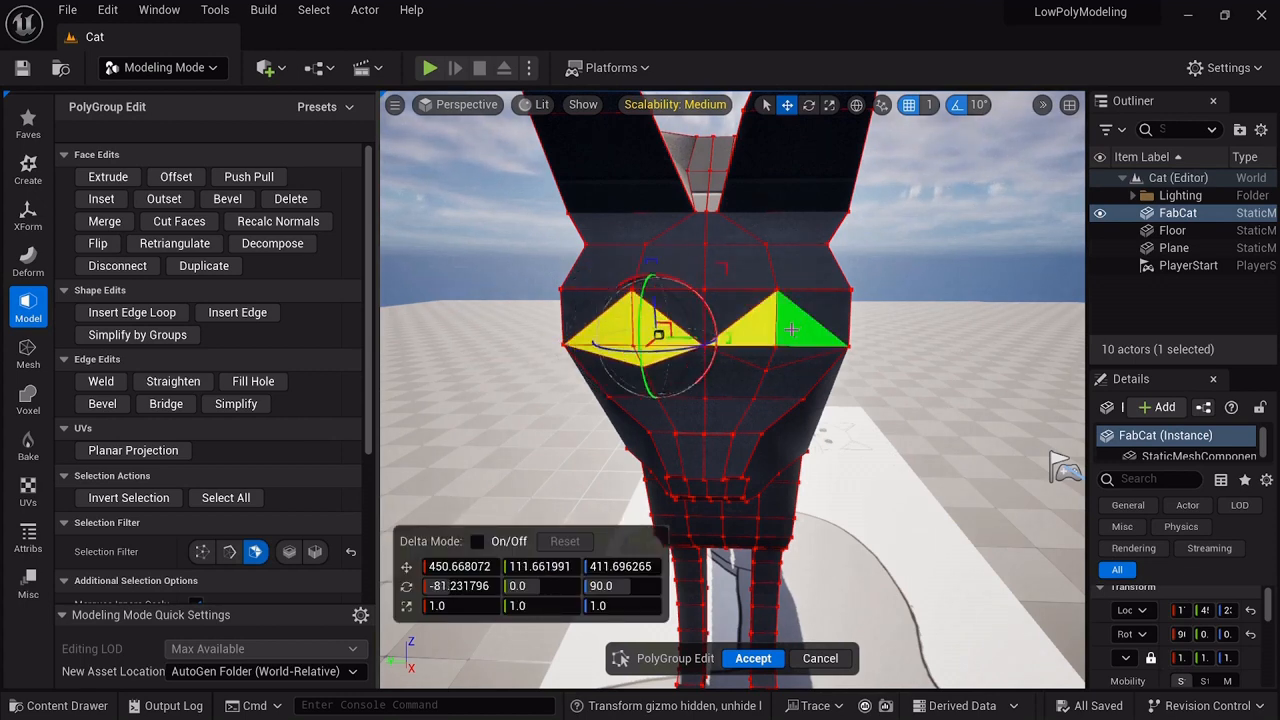
left_click(800, 328, "shift")
left_click(785, 349, "shift")
left_click(760, 354, "shift")
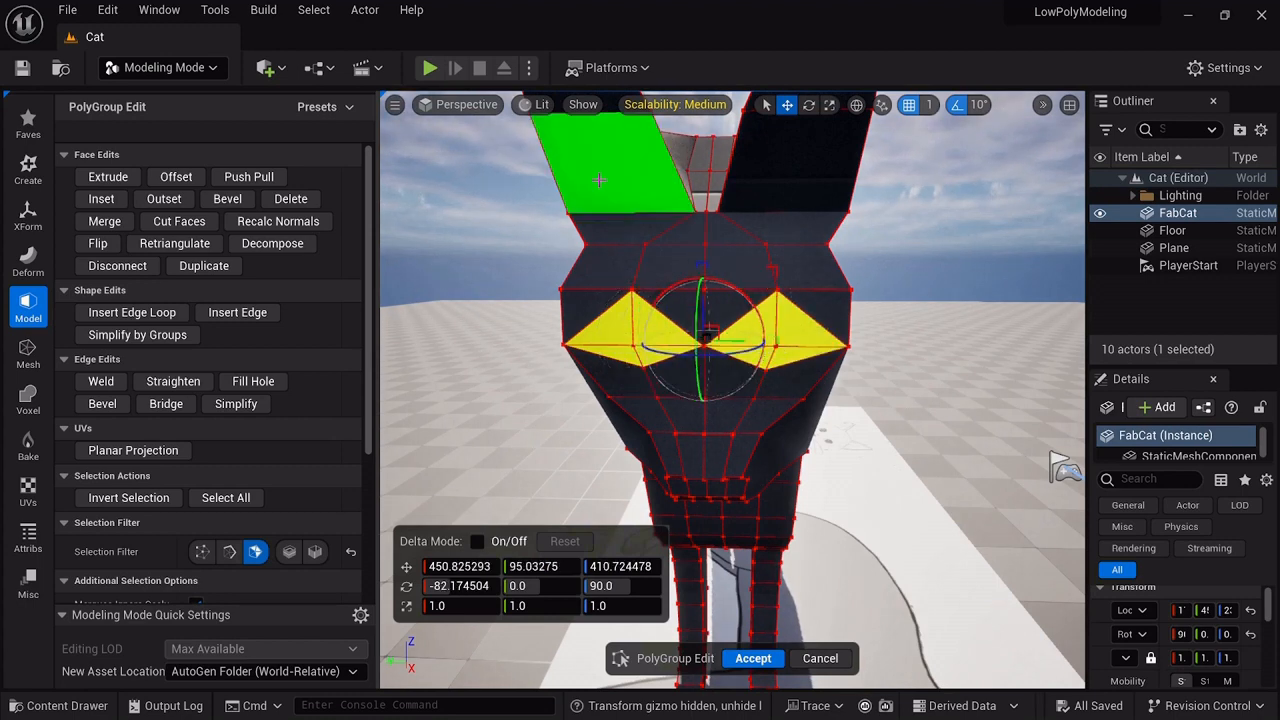
left_click(108, 177)
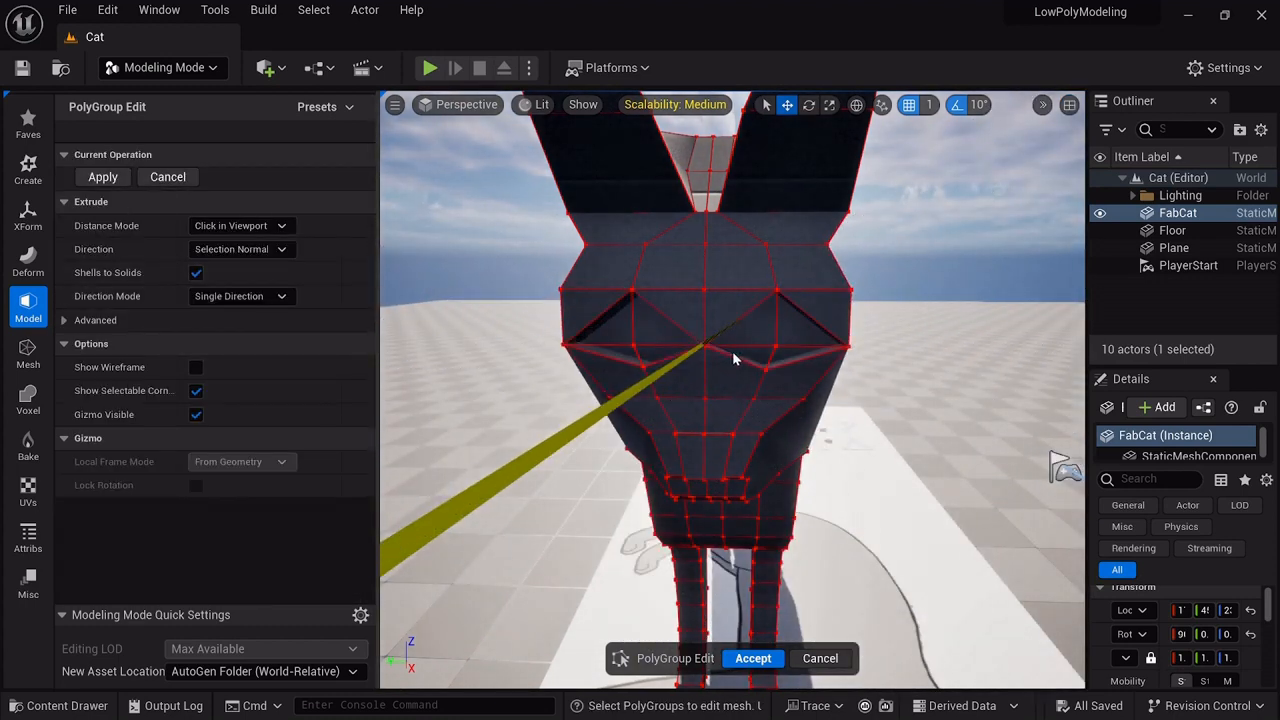
left_click(732, 352)
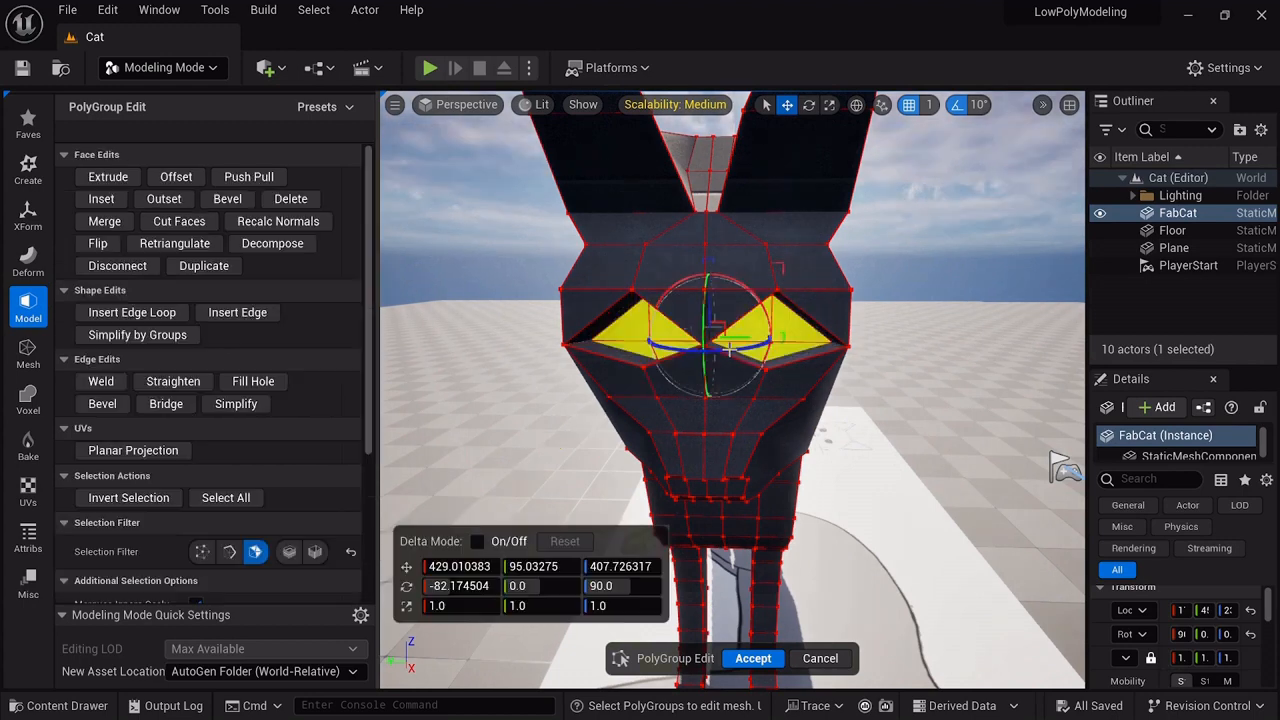
- Accept the eye socket edits and save the Cat level and FabCat mesh
left_click(752, 658)
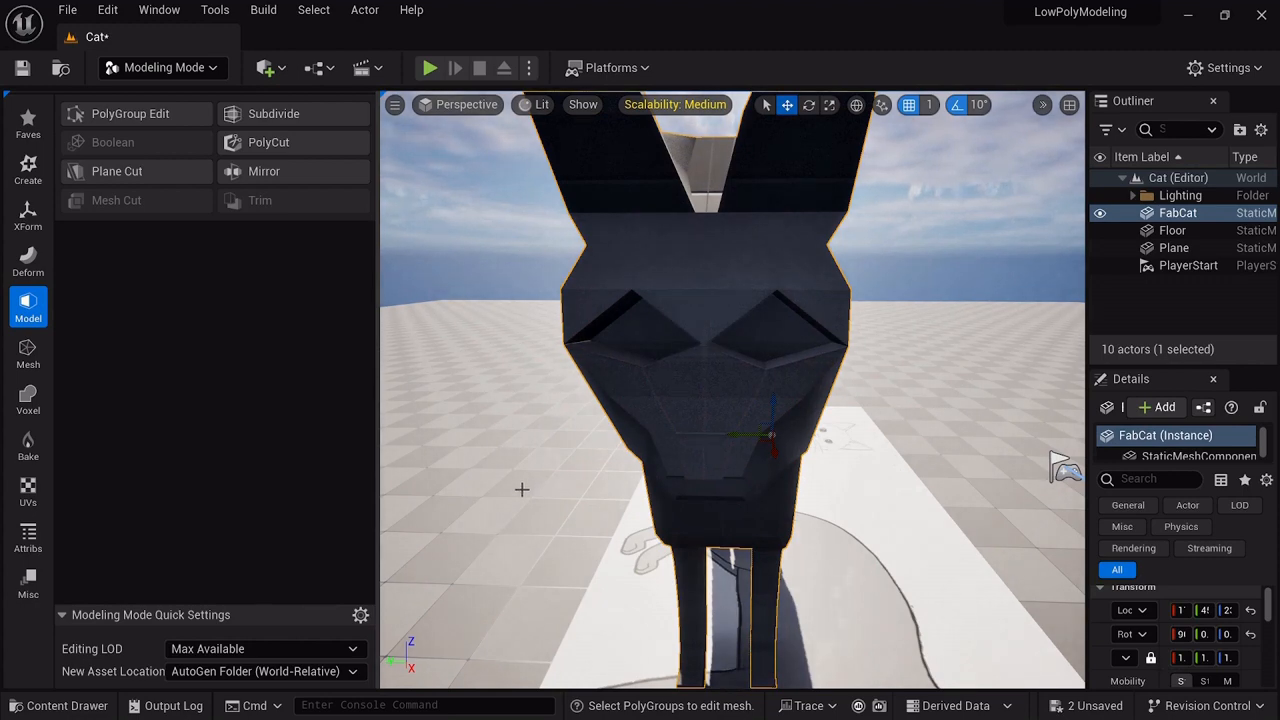
left_click(1075, 705)
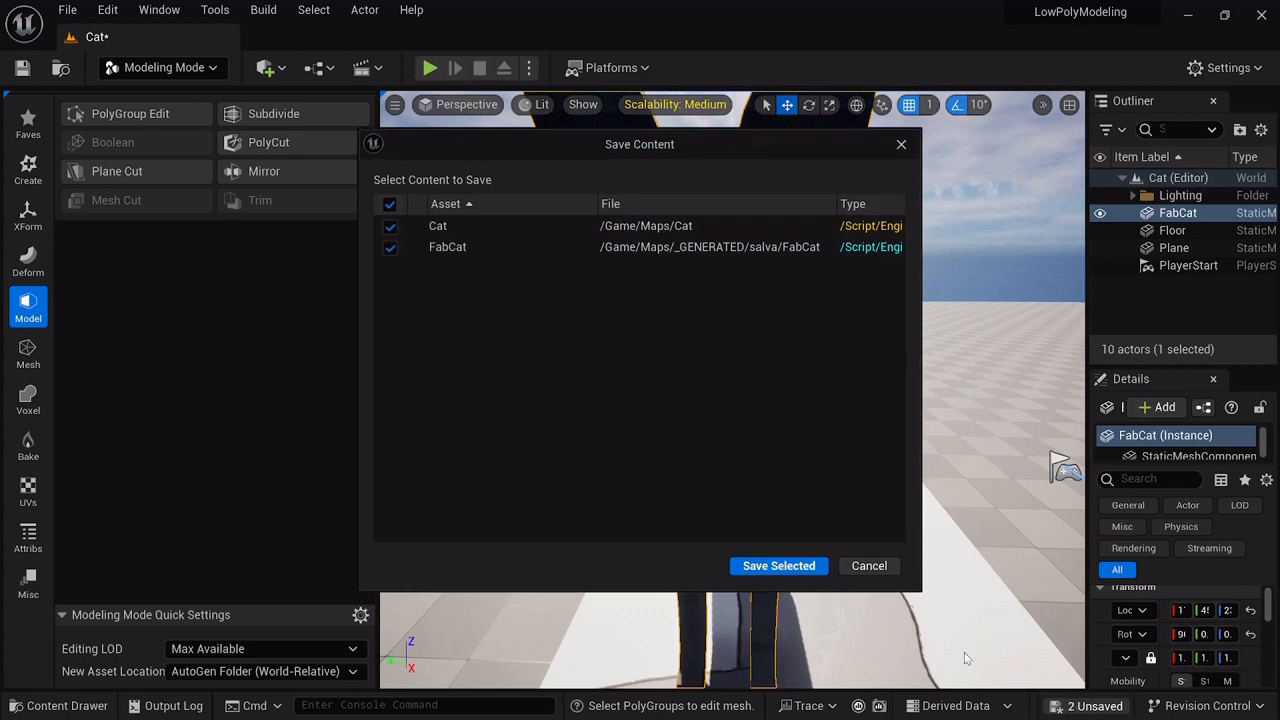
left_click(818, 566)
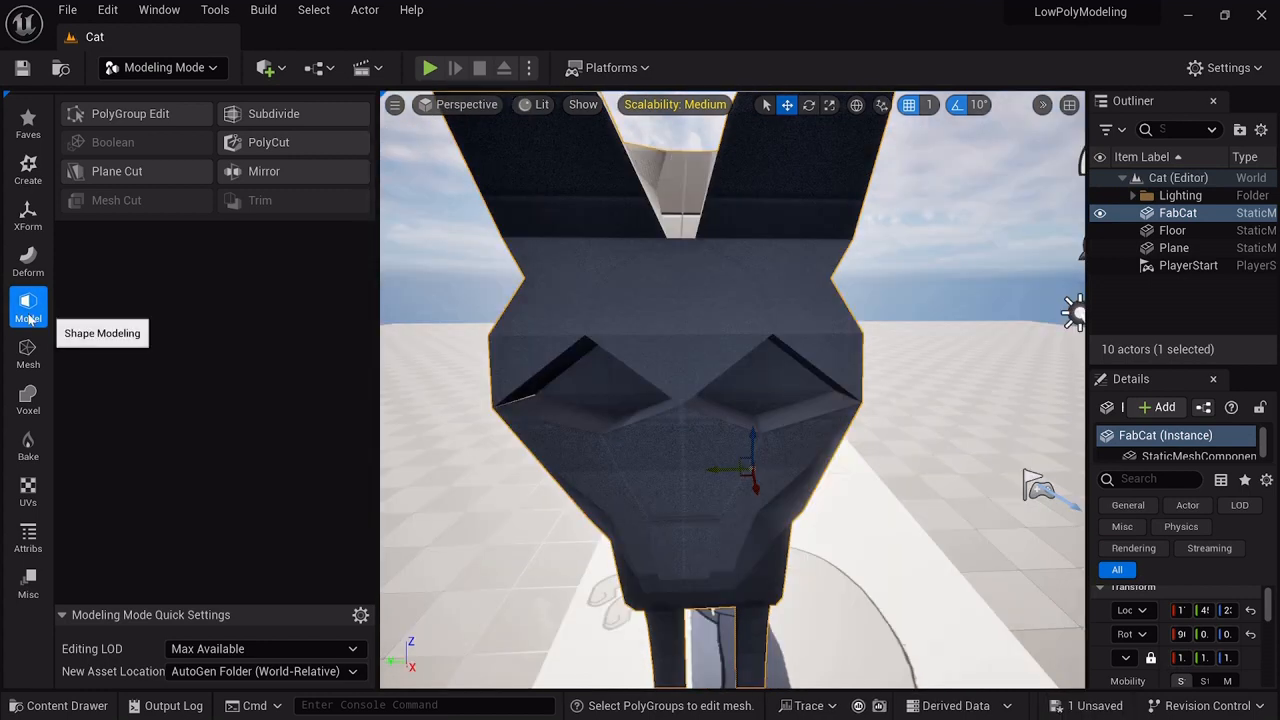
- Create a static mesh sphere on one of the cat's eye sockets and set its radius to 15
left_click(28, 168)
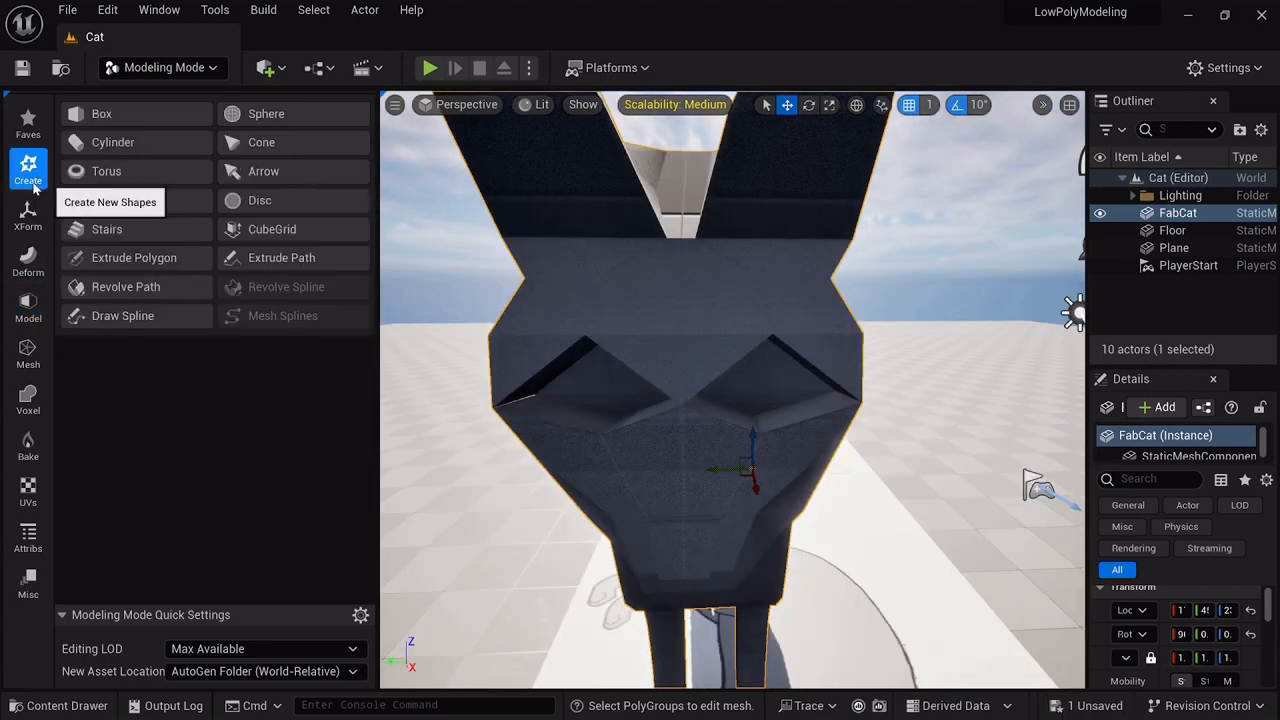
left_click(300, 114)
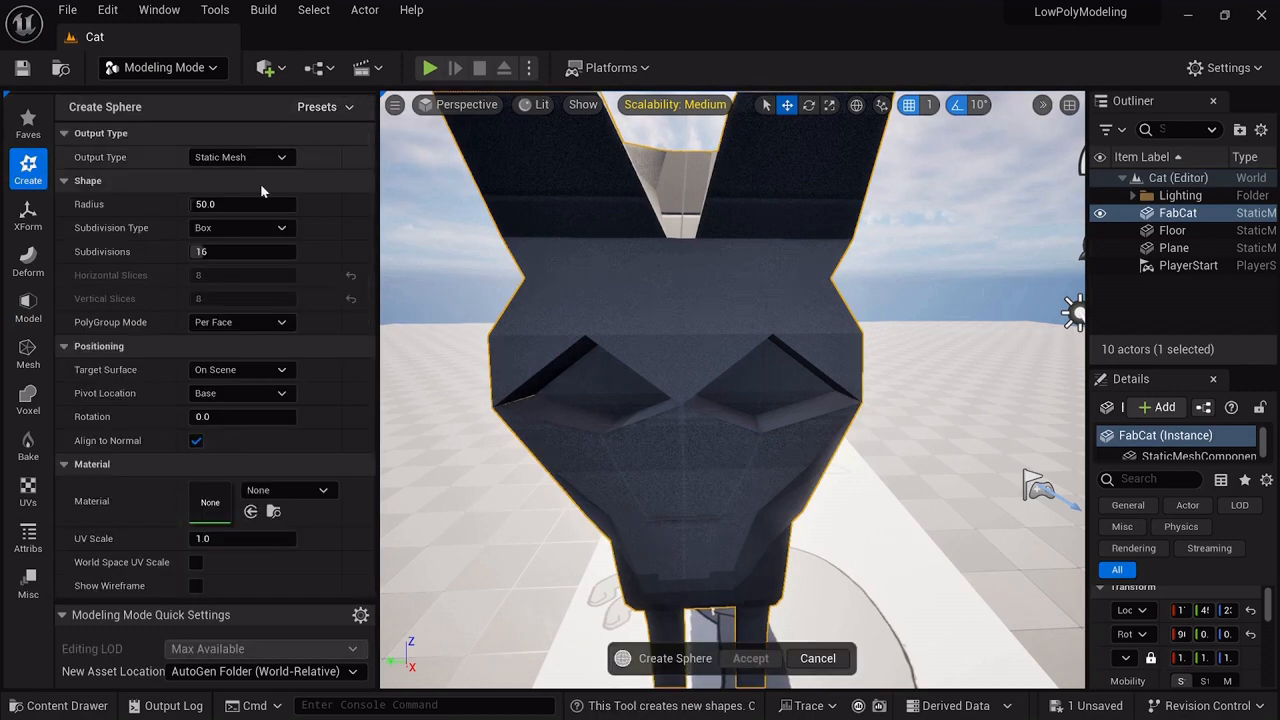
scroll(780, 448, "down", 5)
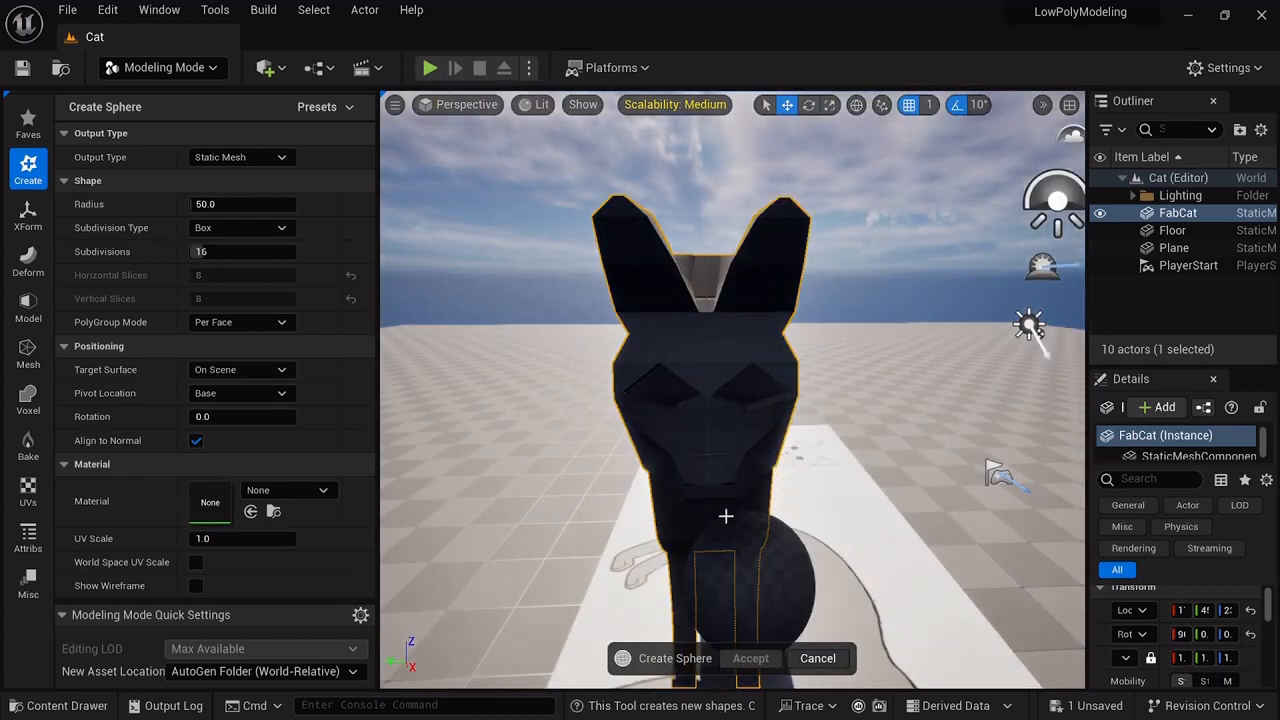
left_click(732, 400)
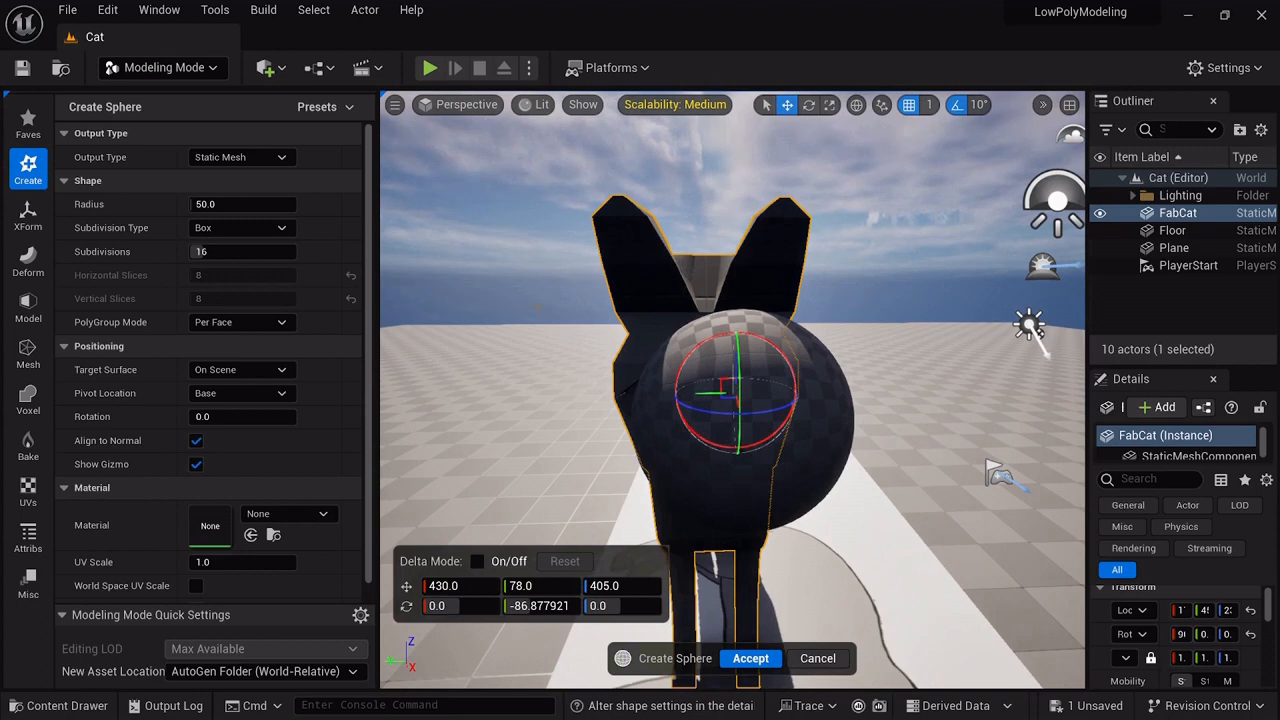
left_click(236, 204)
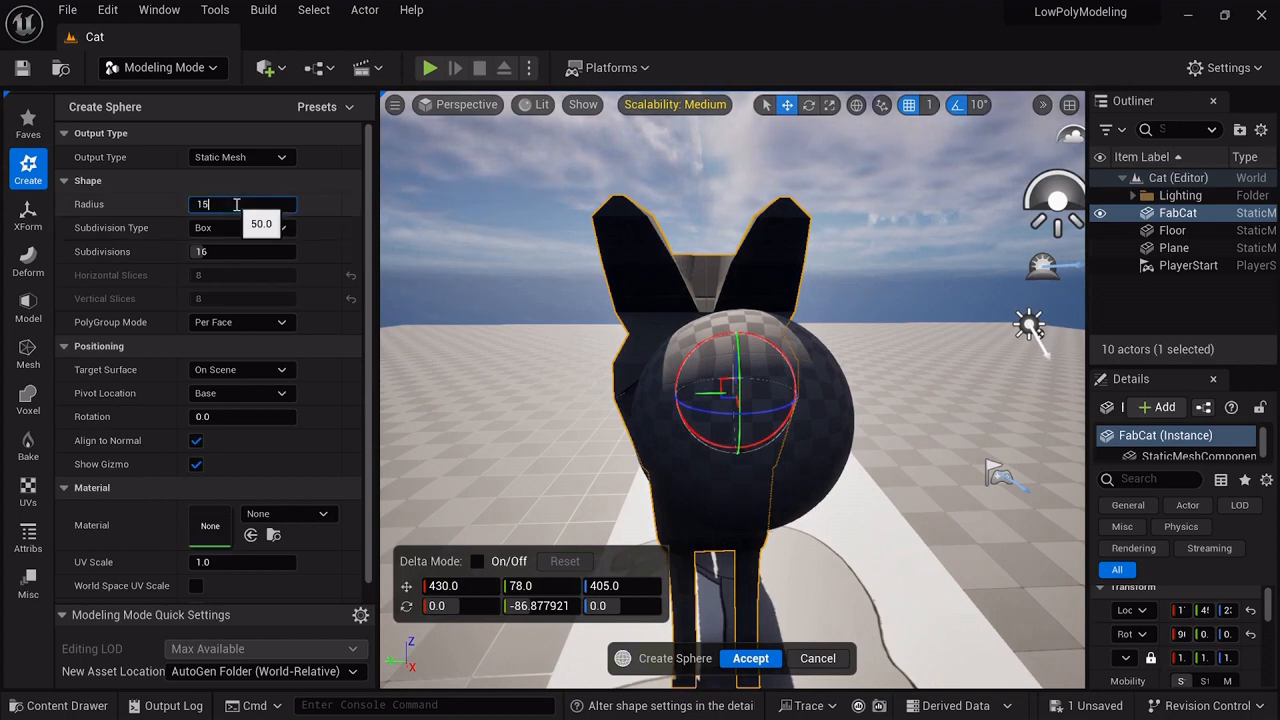
type("15")
key("Return")
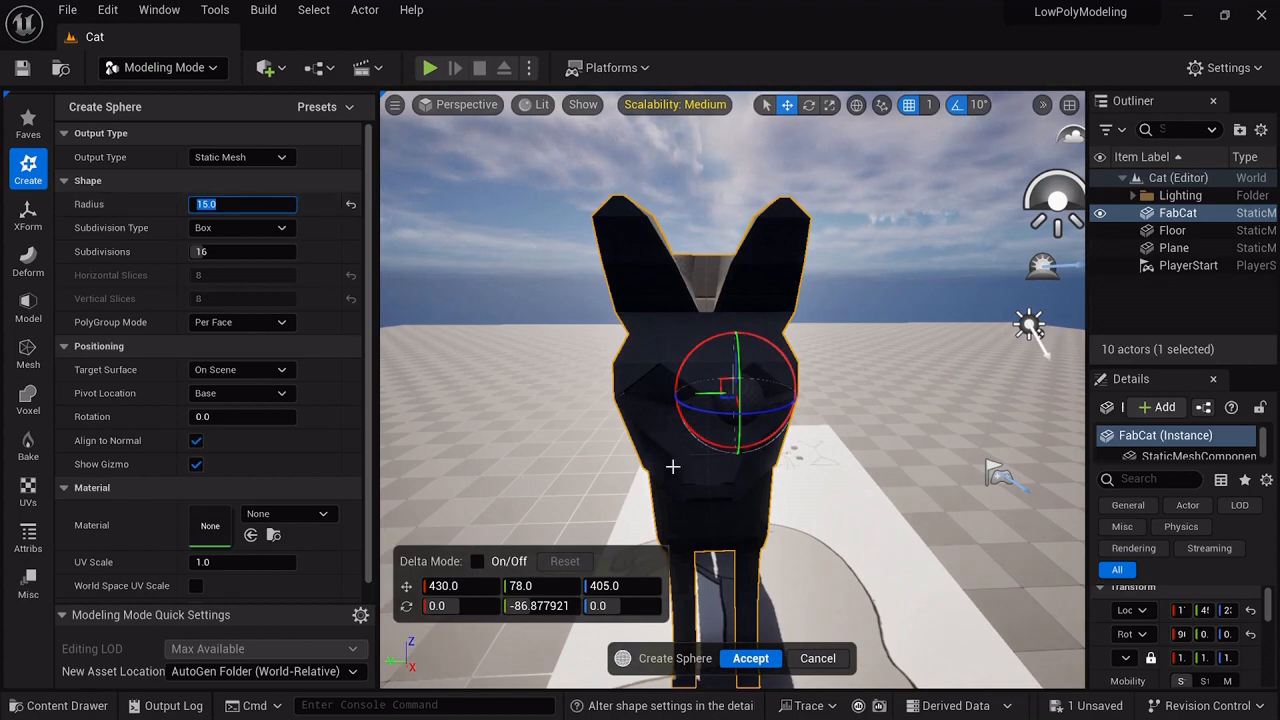
- Fit the sphere into the eye socket by moving it to X 424, Y 73, Z 411
mouse_move(856, 547)
right_mouse_down()
mouse_move(868, 572)
mouse_move(886, 570)
mouse_move(850, 566)
right_mouse_up()
key("w")
key("w")
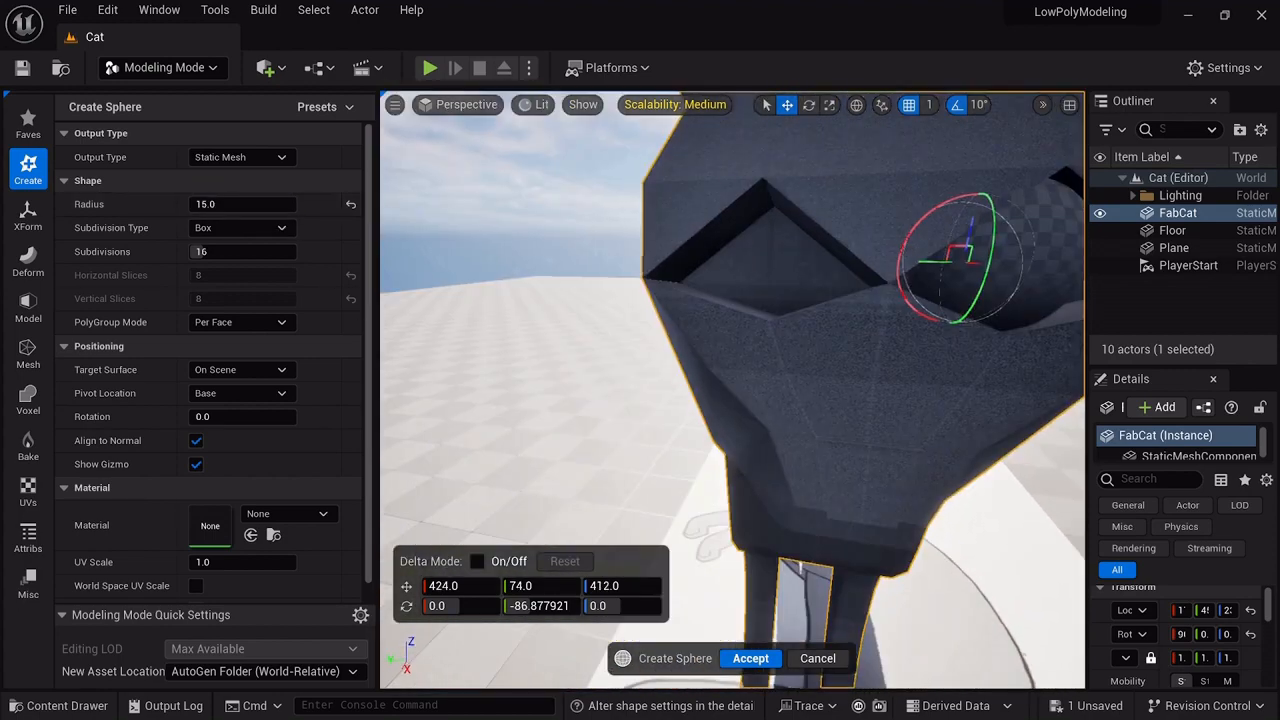
right_click_drag(850, 520, 740, 498)
key("d")
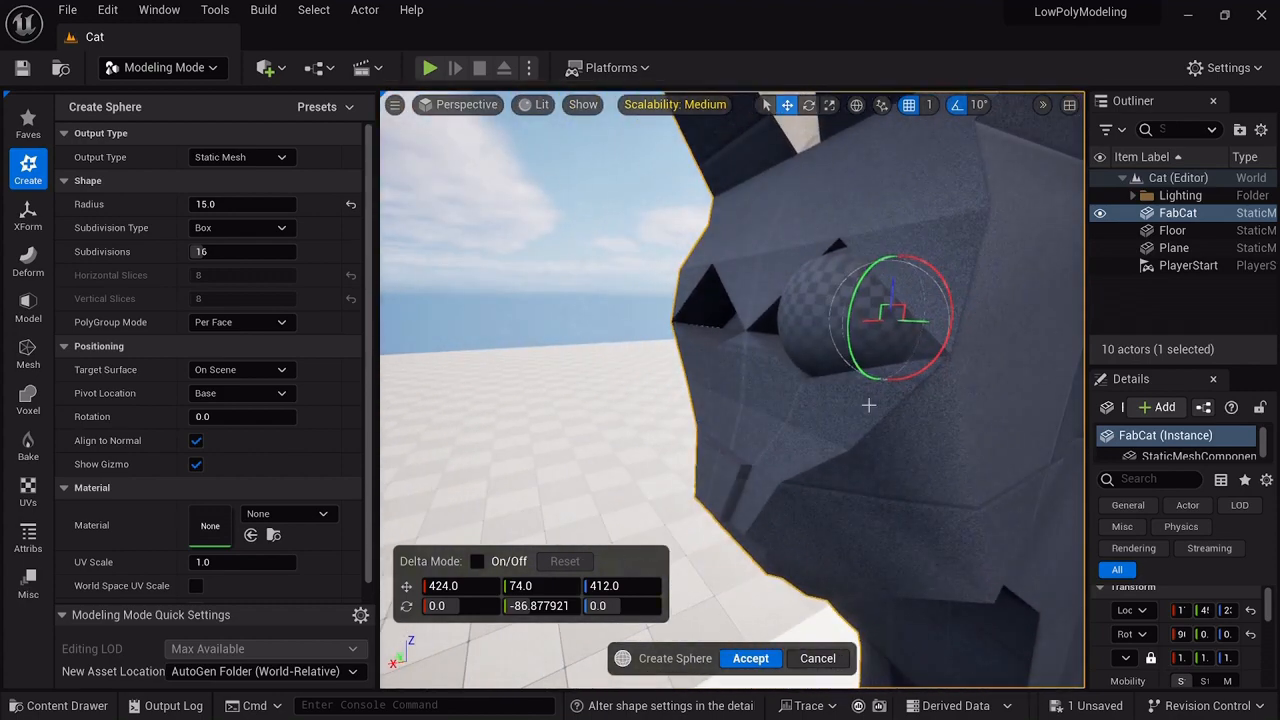
left_click_drag(893, 285, 894, 291)
right_click_drag(909, 432, 1040, 445)
key("a")
key("d")
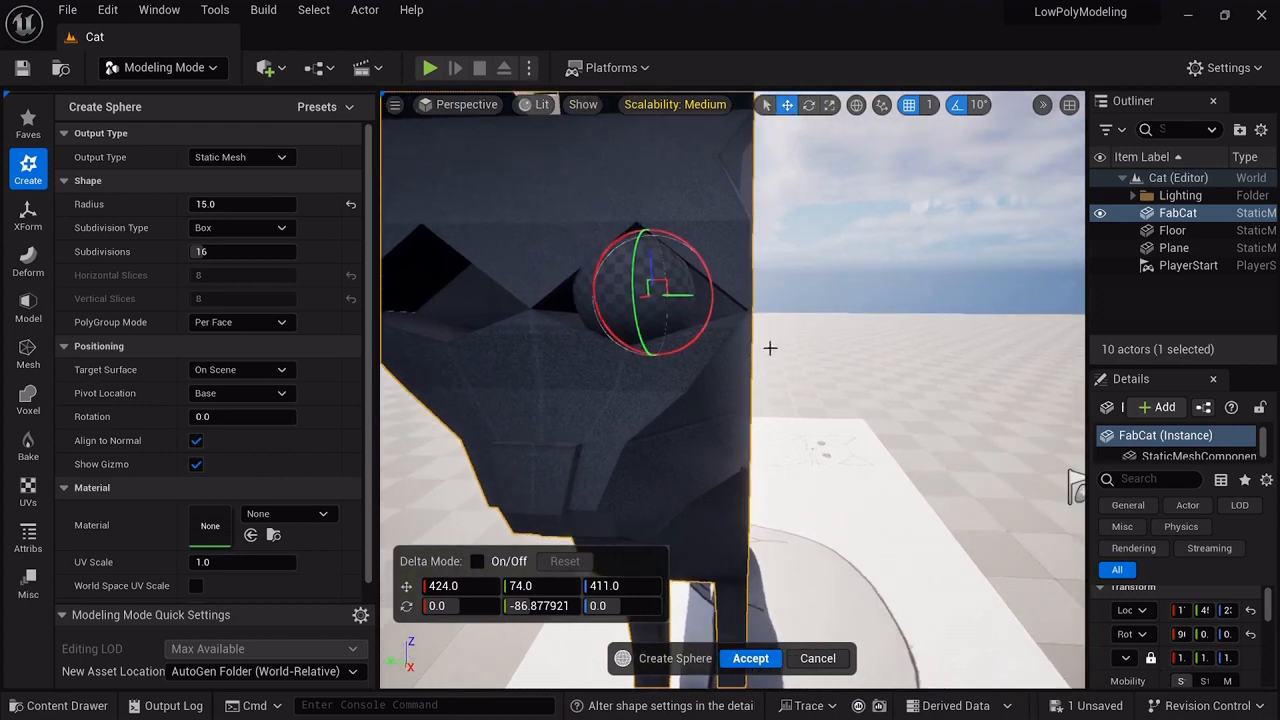
left_click_drag(690, 297, 693, 297)
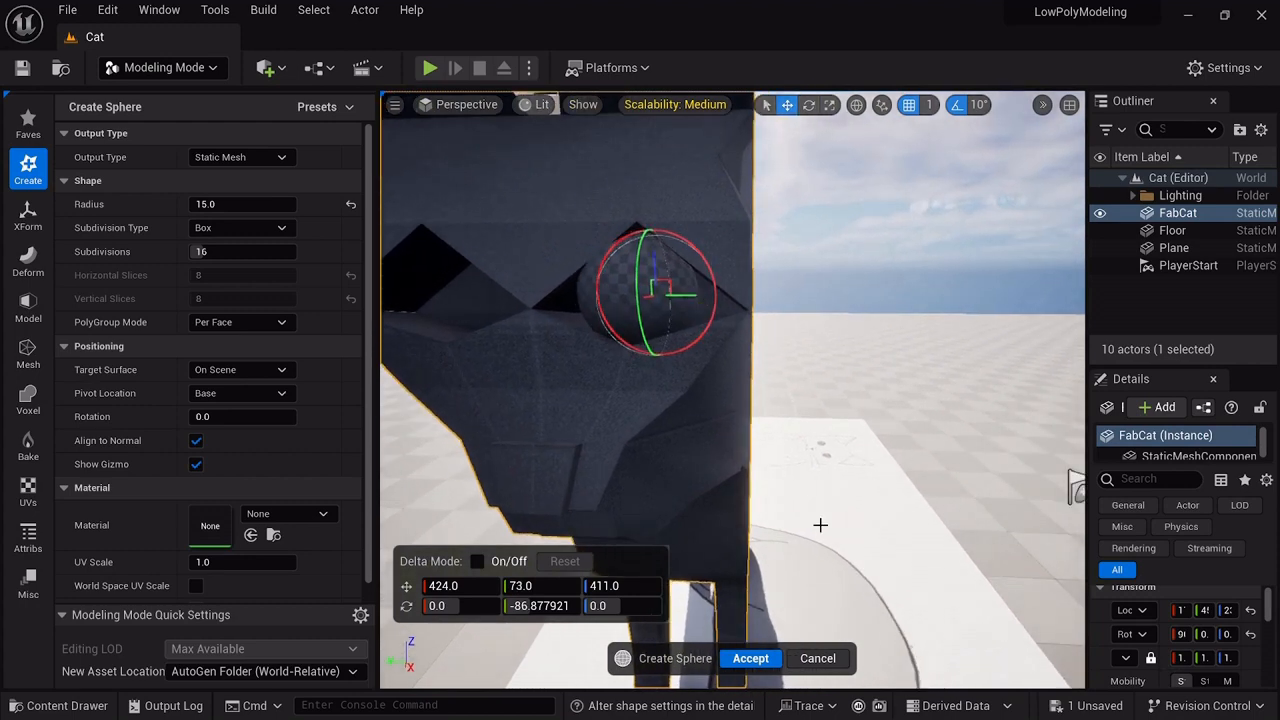
- Set the eyeball sphere's subdivisions to 8 and accept the new shape
scroll(818, 529, "down", 4)
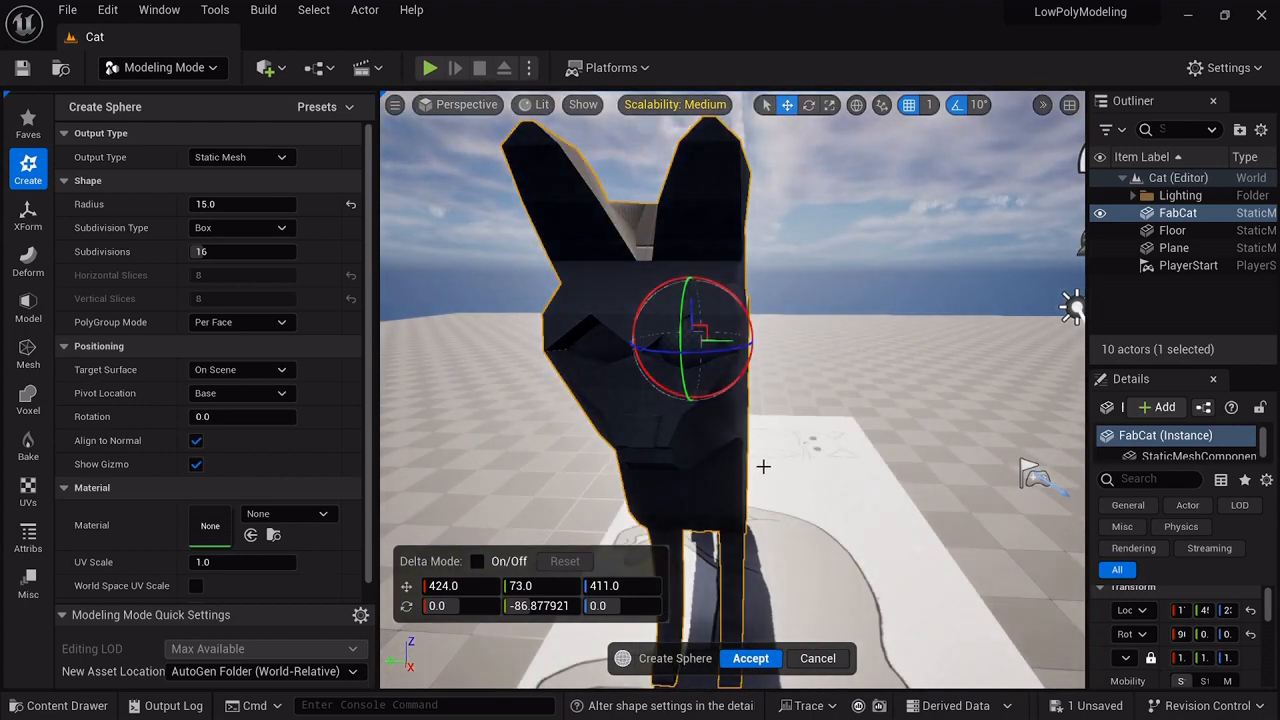
scroll(763, 466, "up", 4)
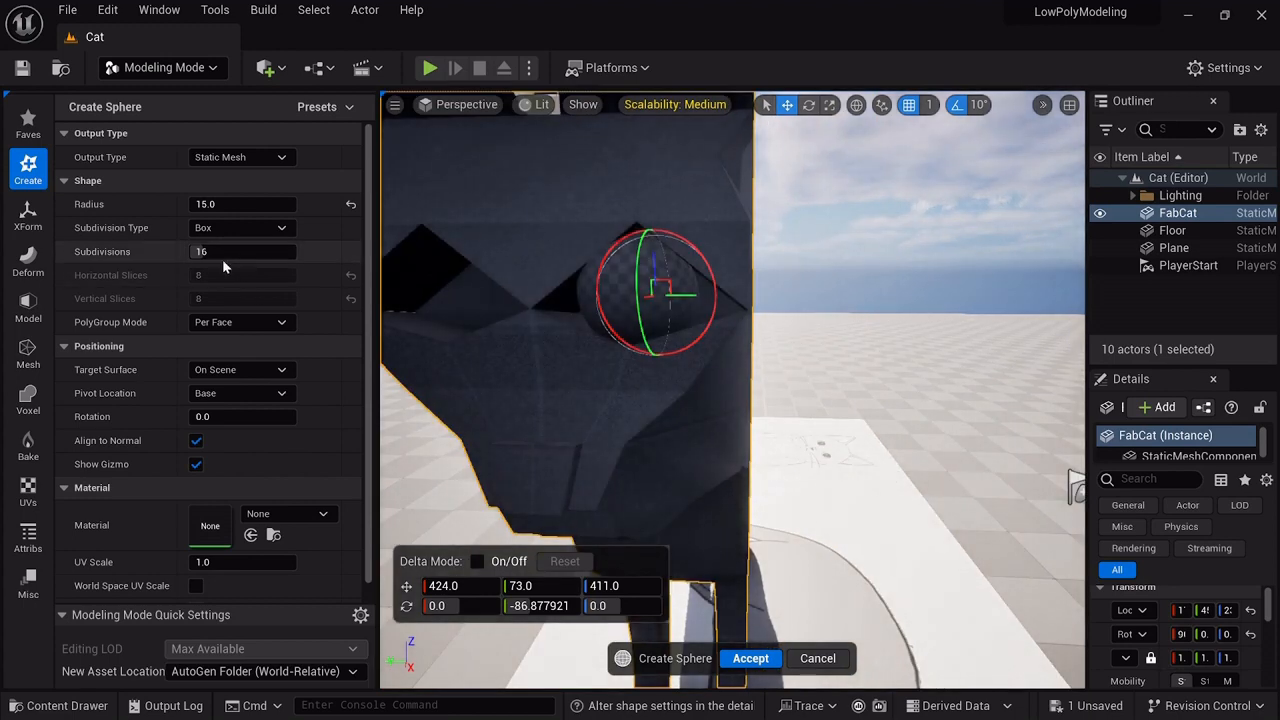
left_click(220, 254)
type("8")
key("Return")
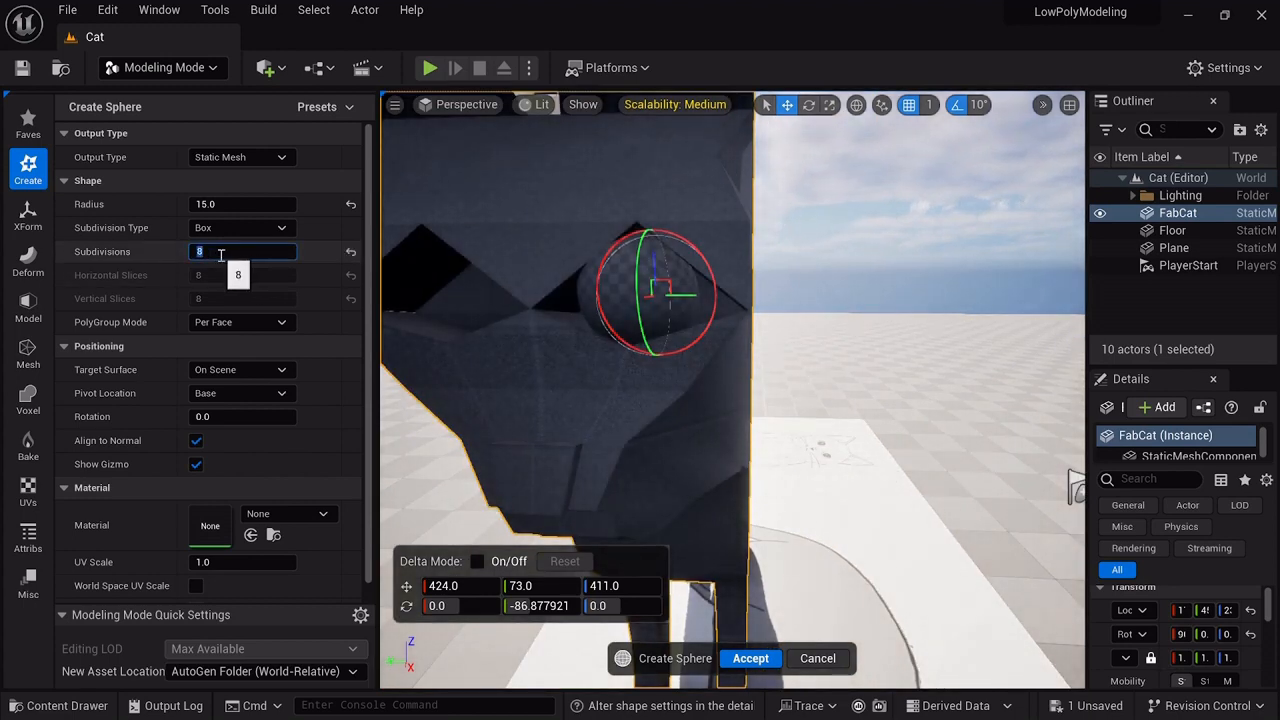
left_click(750, 658)
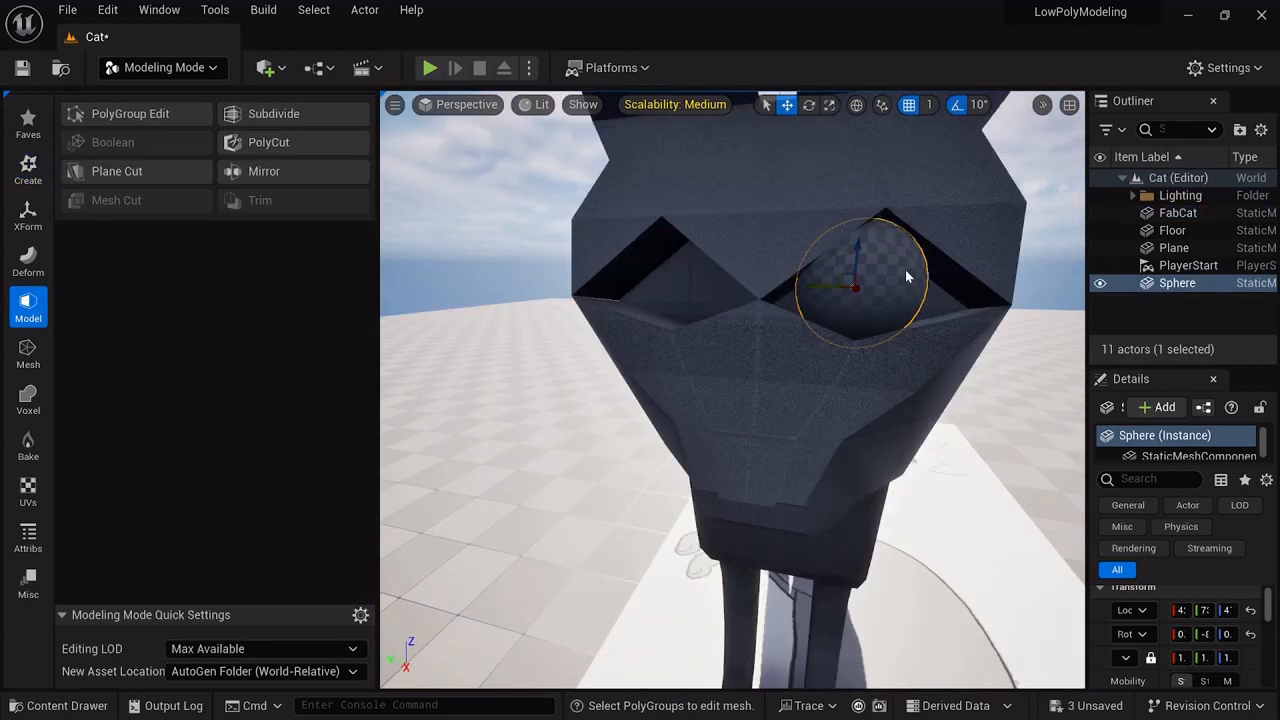
- Duplicate the eyeball sphere and move the copy sideways into the opposite eye socket, matching the first eye's placement
key("ctrl+d")
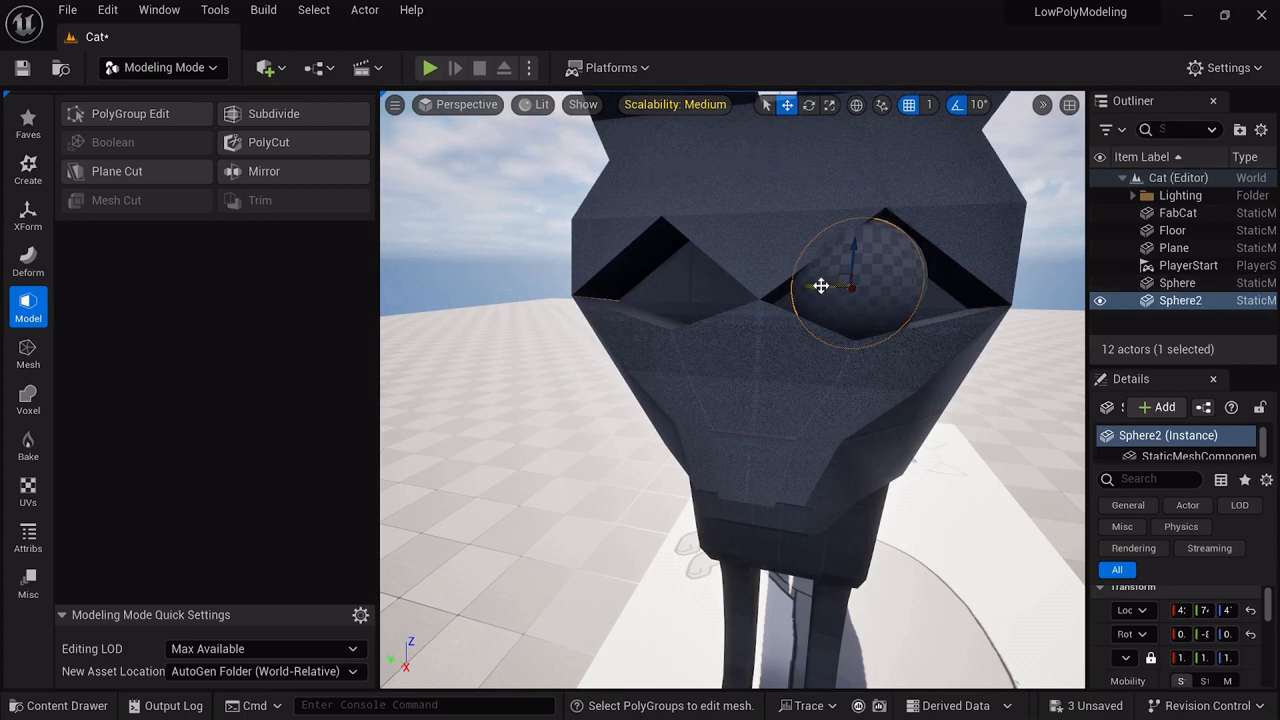
left_click_drag(820, 286, 670, 282)
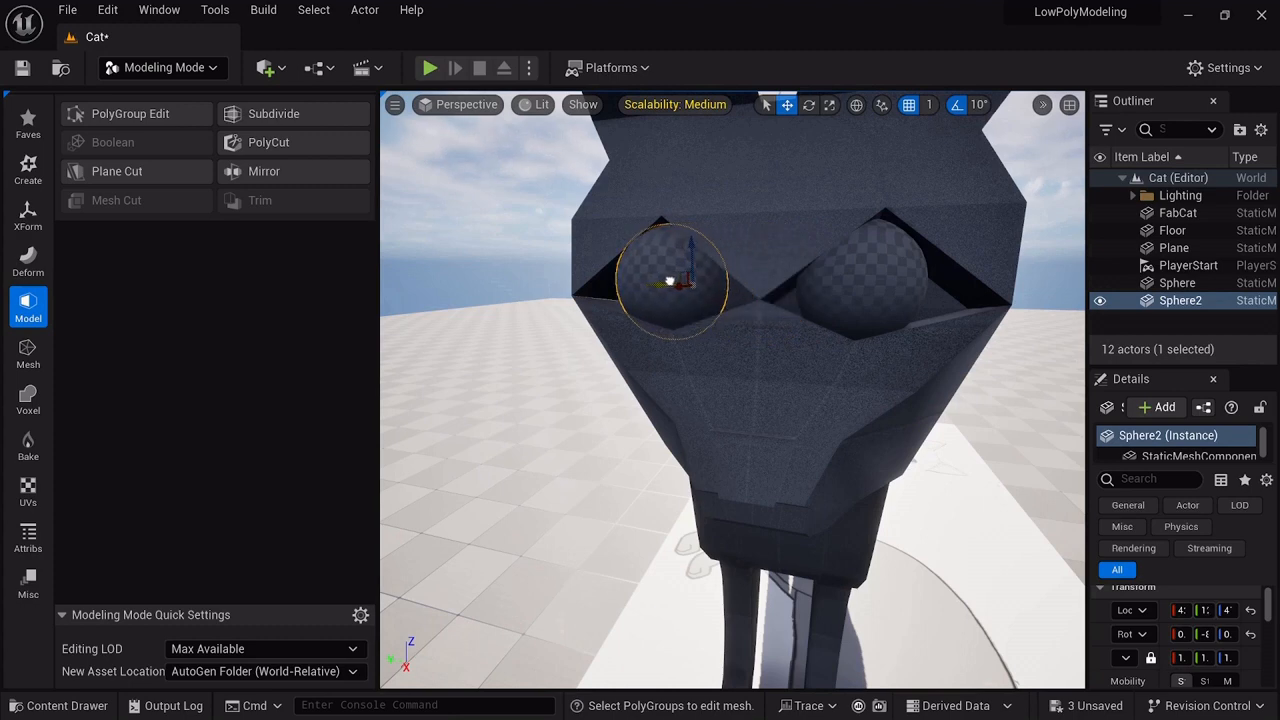
right_click_drag(714, 358, 762, 360)
key("a")
key("d")
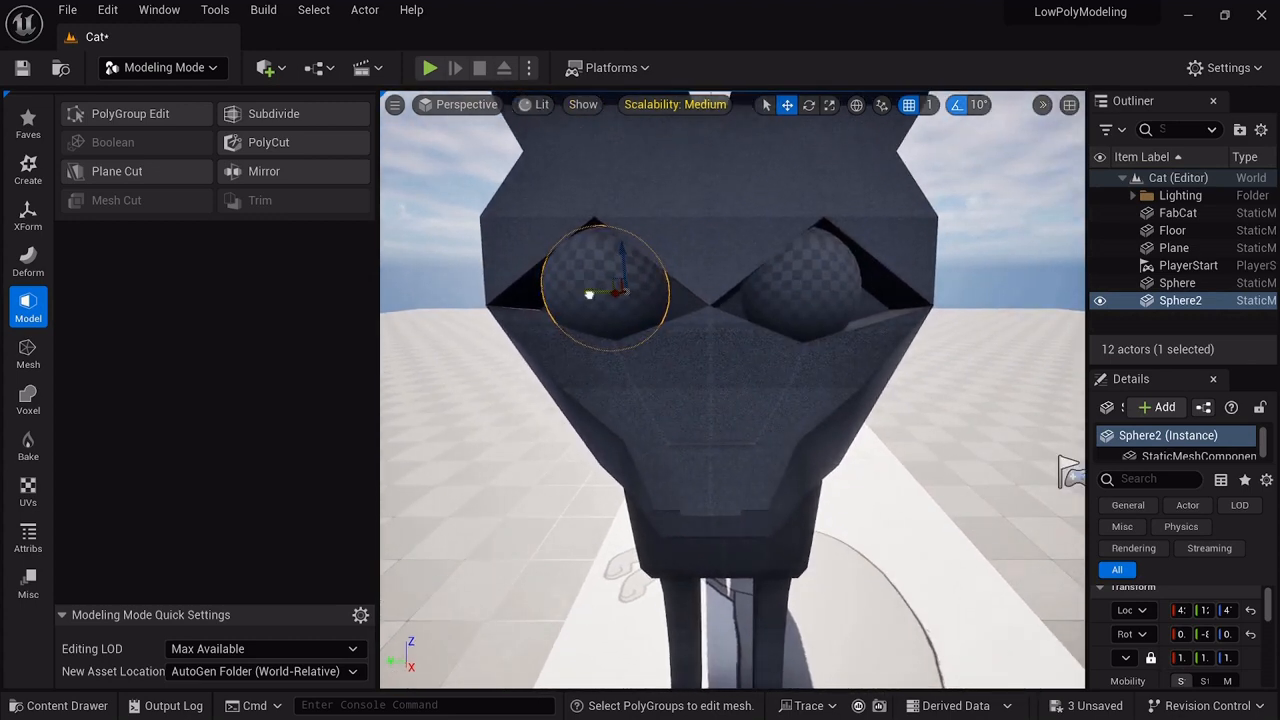
left_click_drag(589, 294, 593, 294)
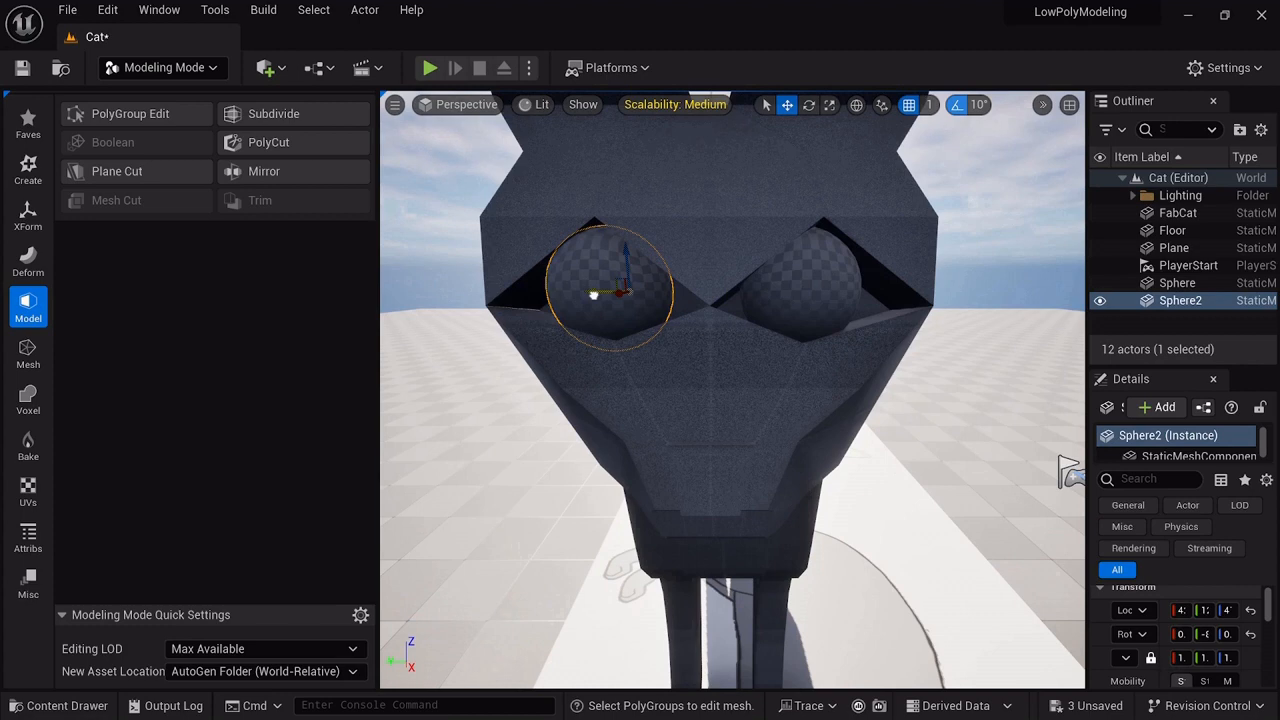
- Select the cat mesh and save the Cat level together with the two generated sphere assets
left_click(477, 460)
left_click(730, 201)
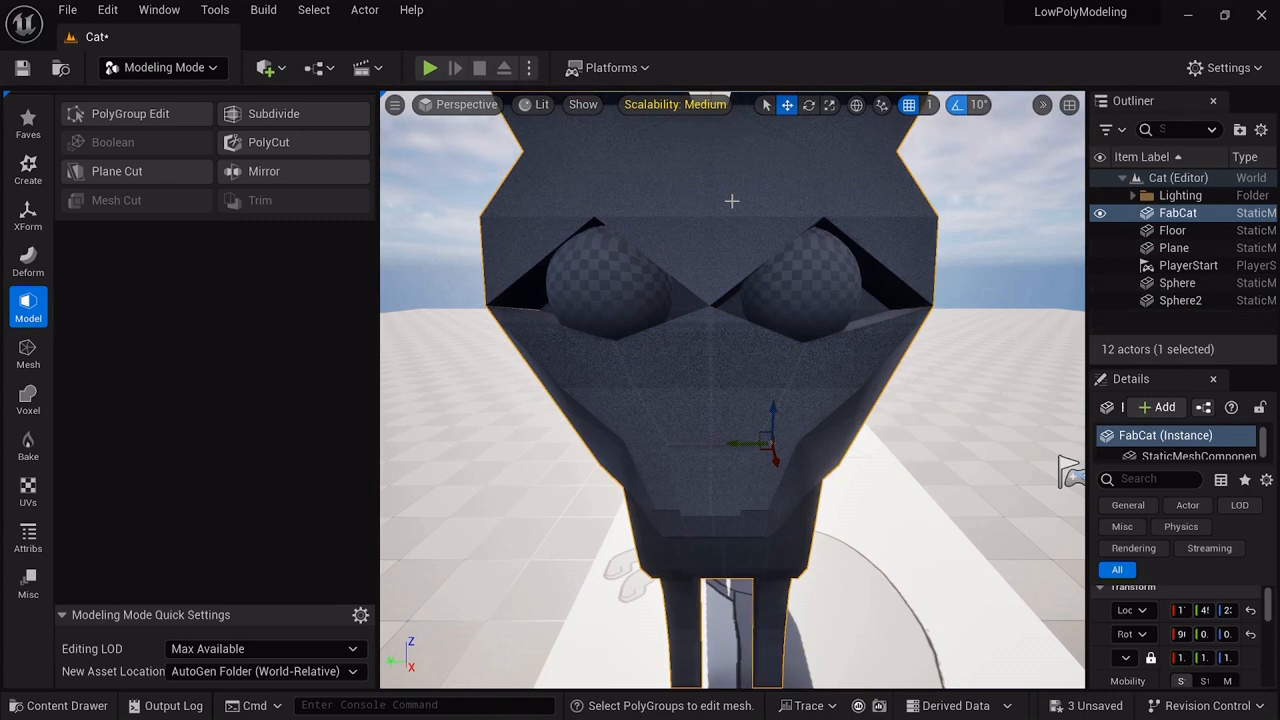
left_click(1060, 706)
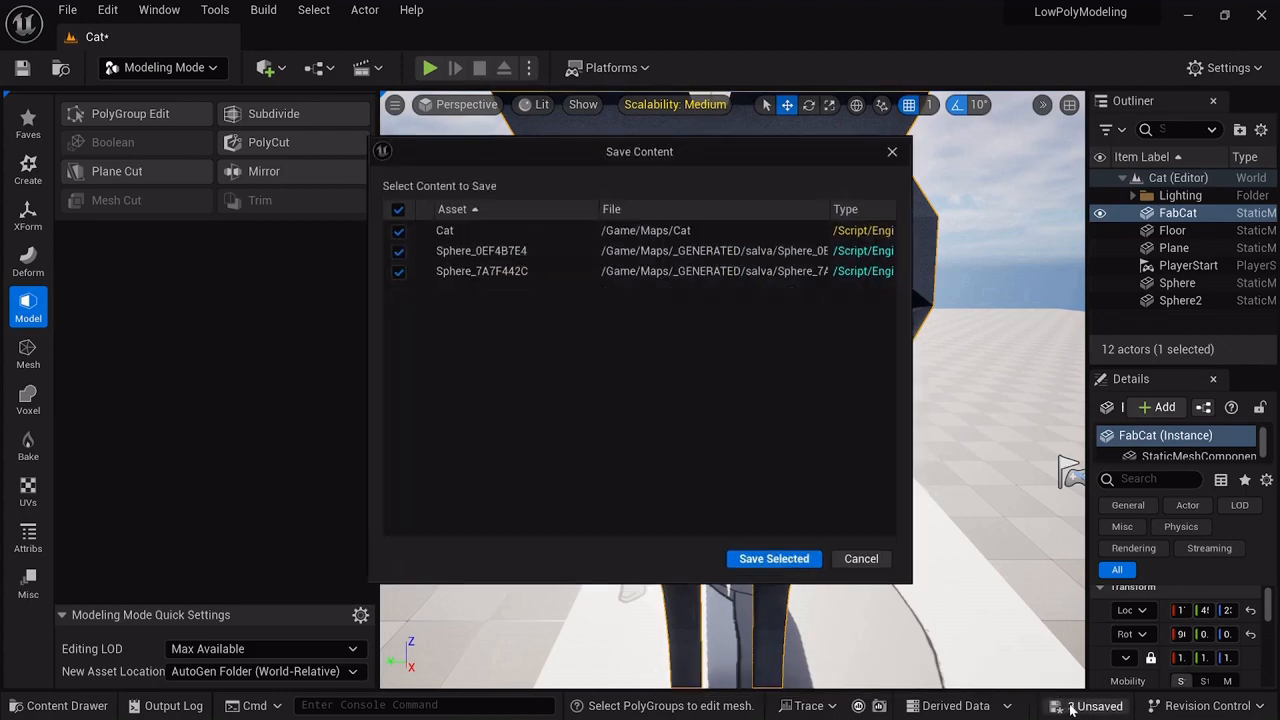
left_click(790, 566)
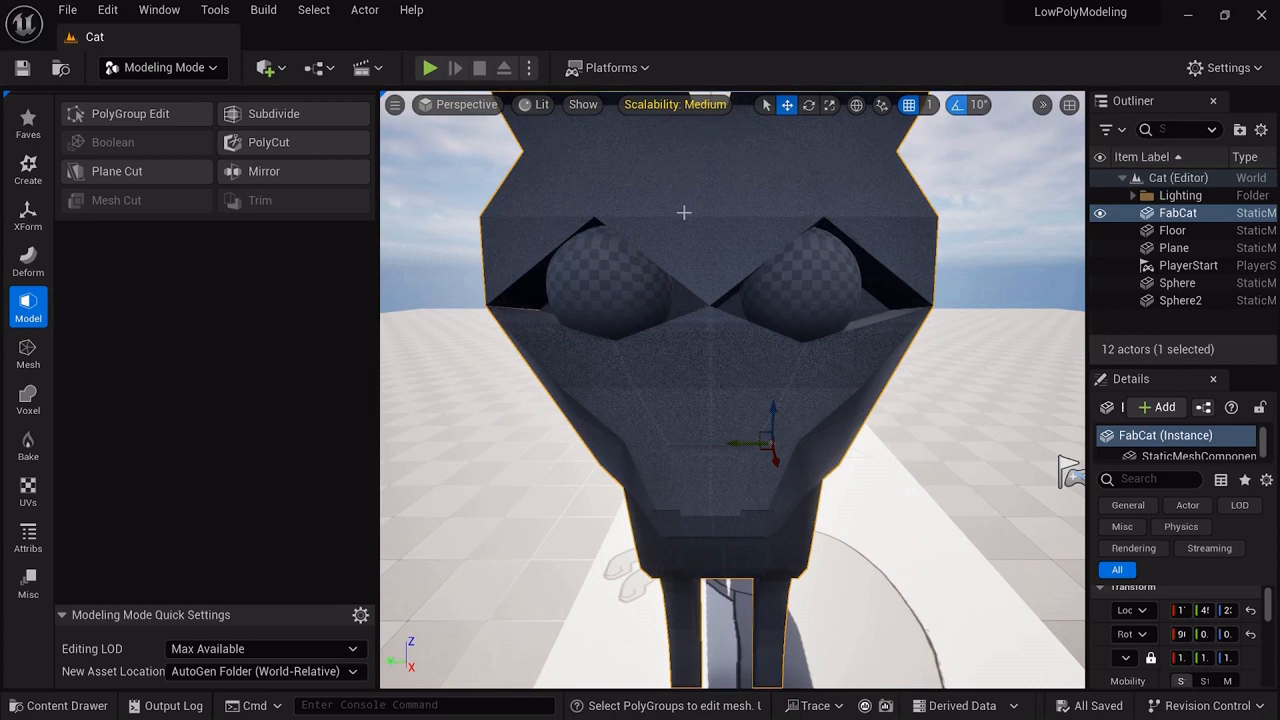
- Merge both eyeball spheres with the cat mesh using Union, writing to the first input object, and save all modified content
left_click(624, 289, "ctrl")
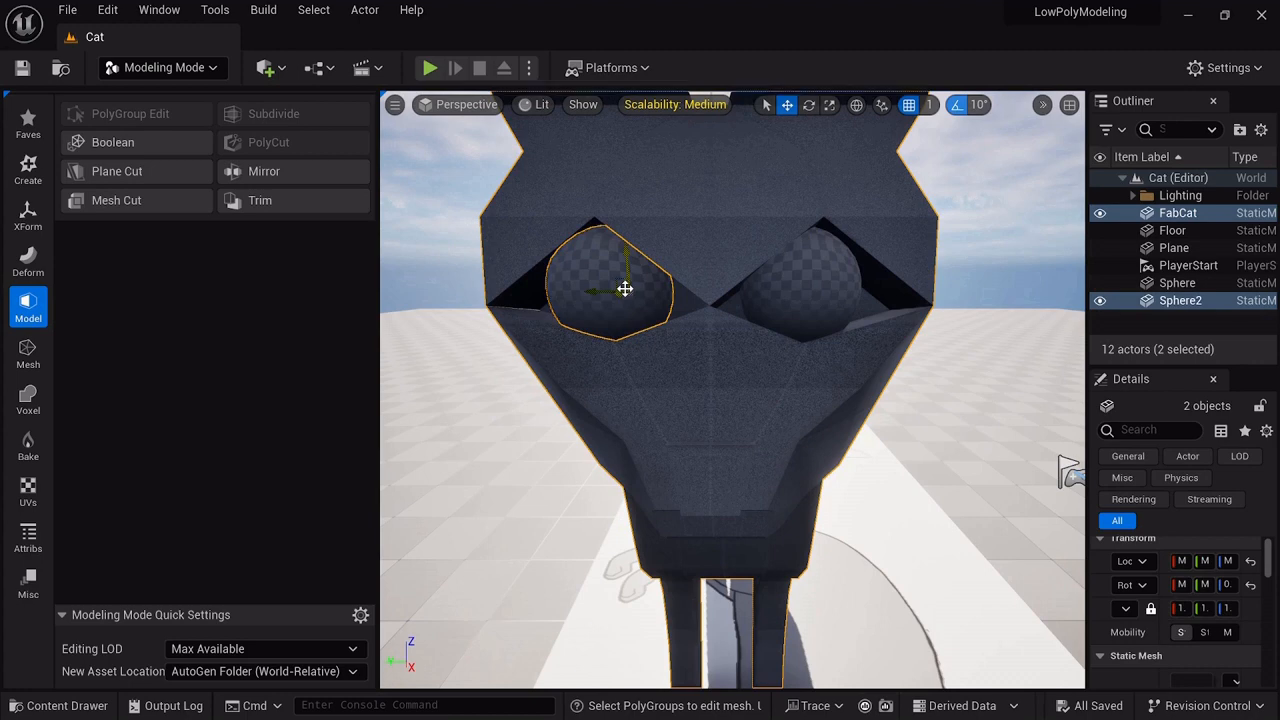
left_click(793, 291, "ctrl")
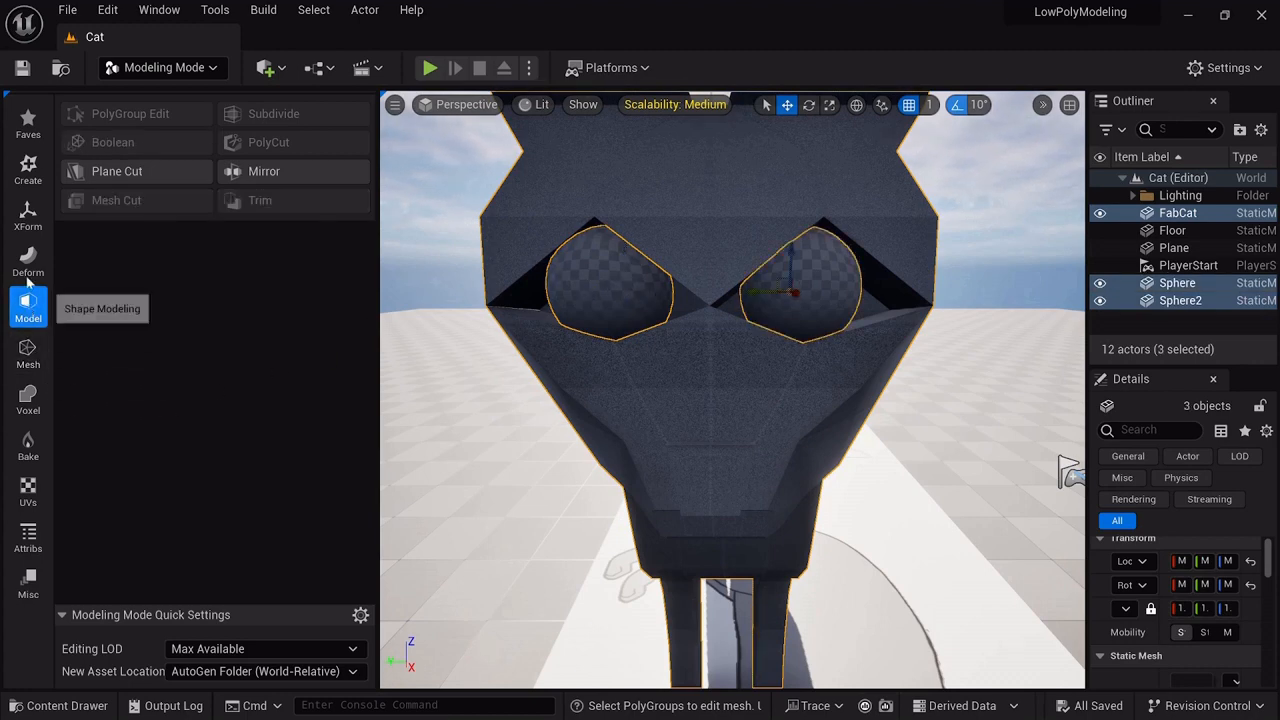
left_click(27, 360)
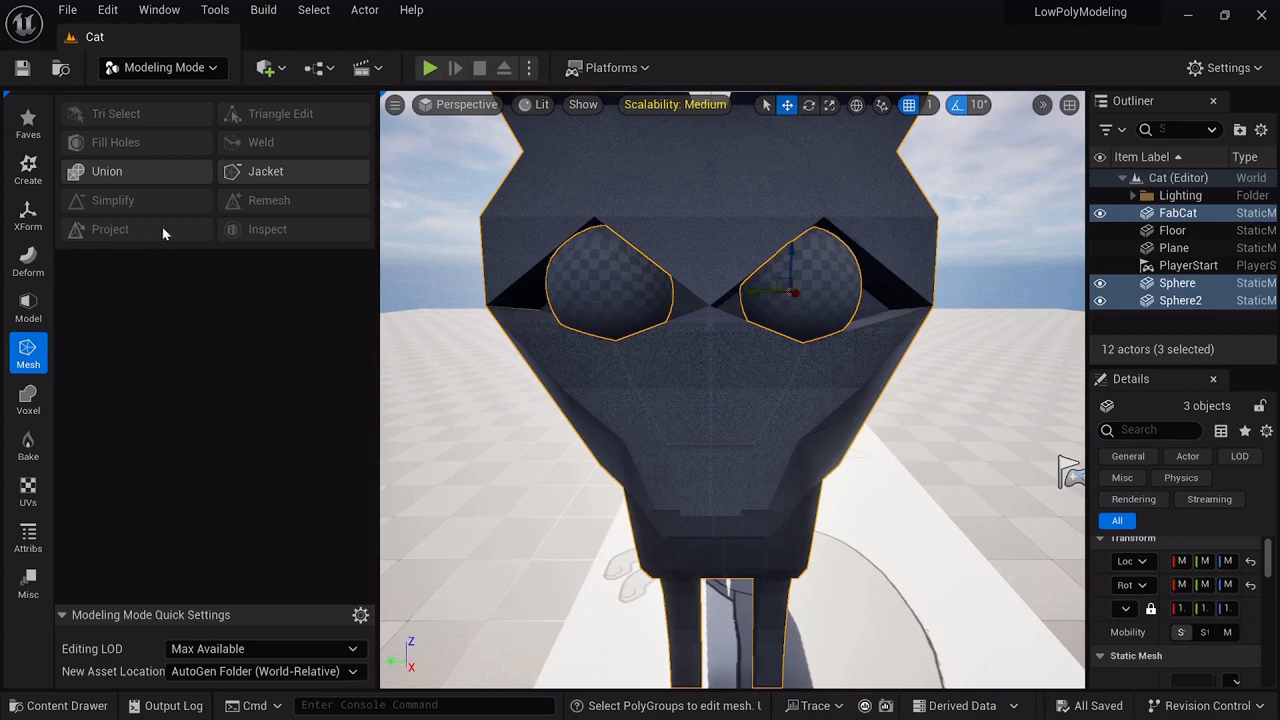
left_click(151, 171)
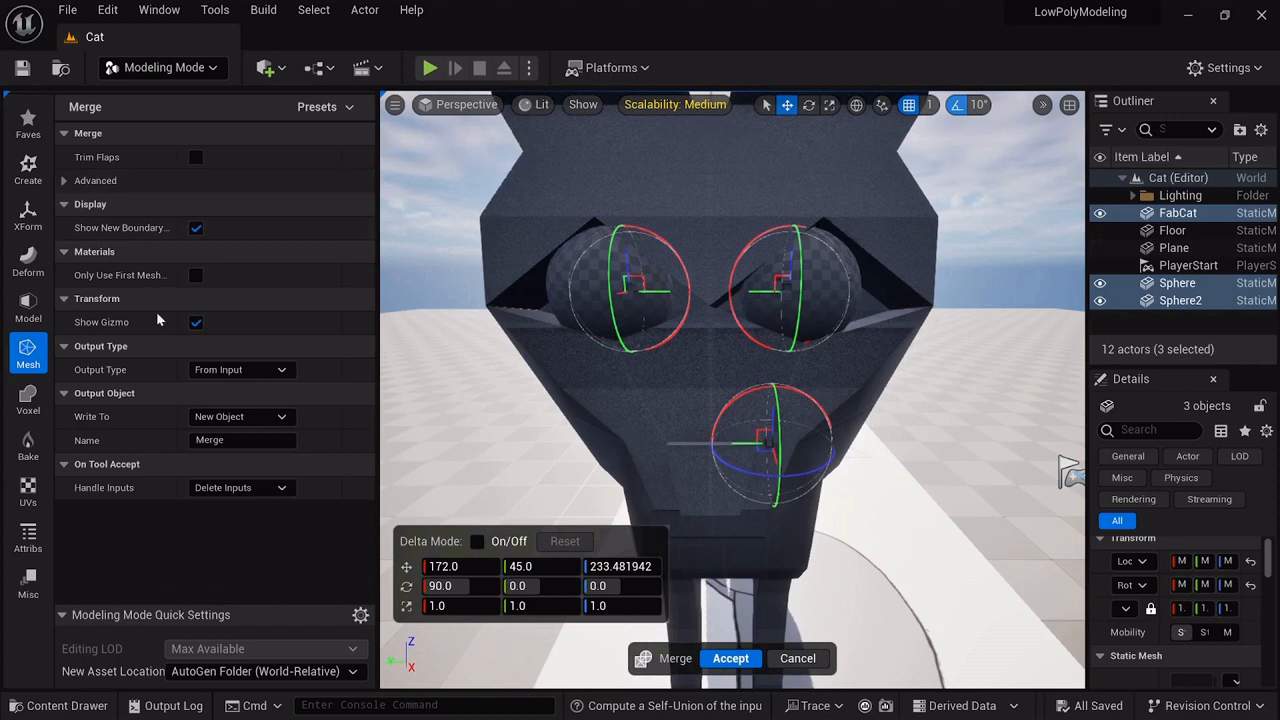
left_click(280, 418)
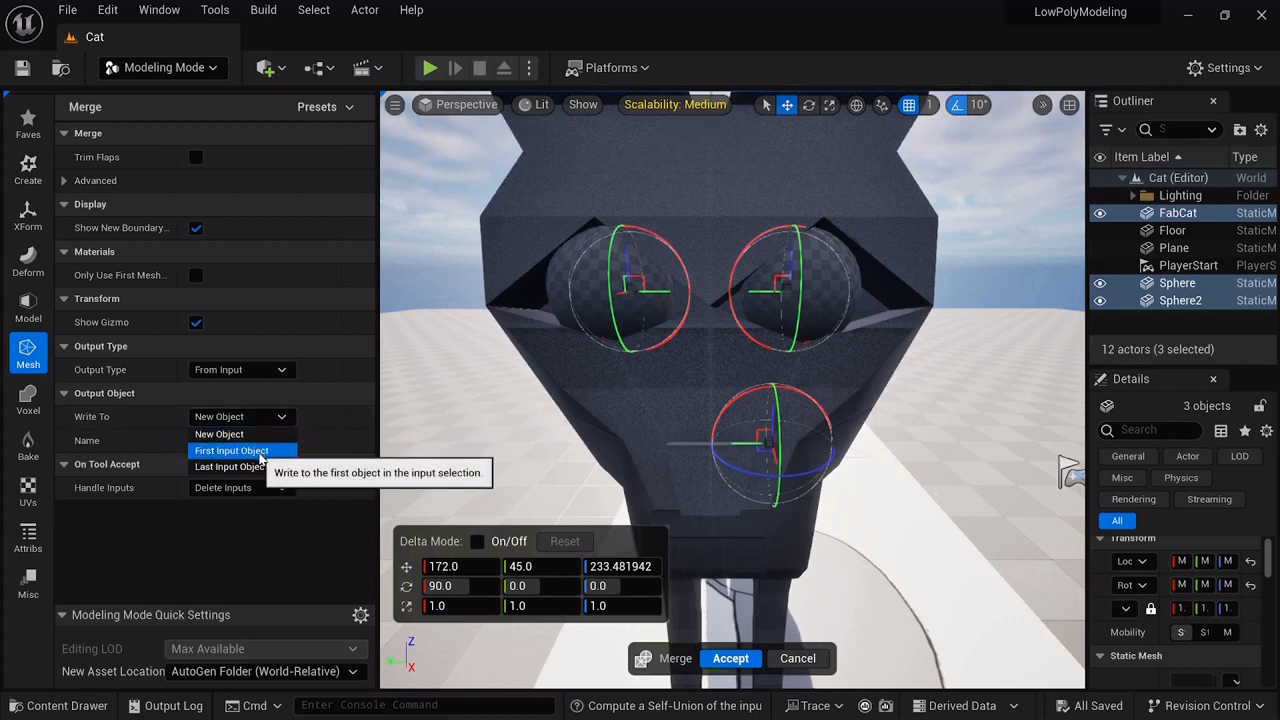
left_click(259, 453)
key("Return")
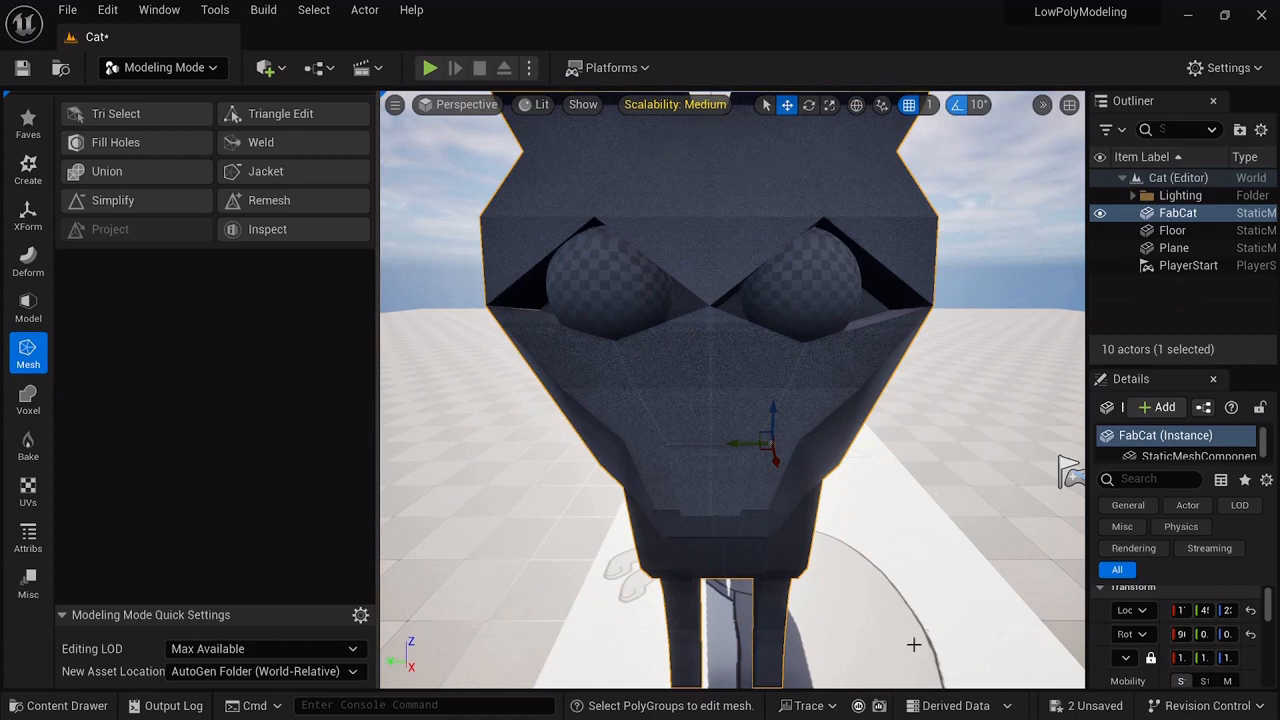
left_click(1095, 705)
left_click(780, 567)
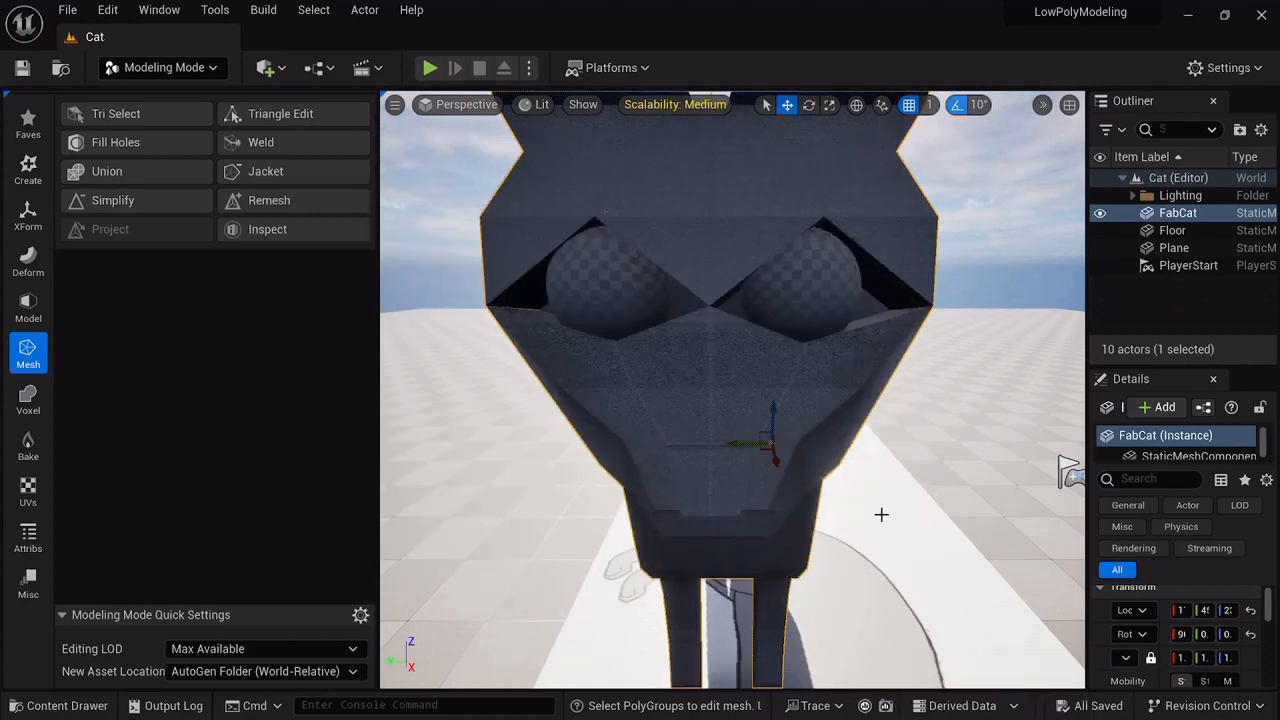
- Examine the merged cat mesh from the front and side, looking over its head, body and legs
key("a")
right_click_drag(881, 514, 585, 346)
key("d")
key("s")
right_click_drag(881, 514, 400, 538)
key("a")
key("s")
key("d")
key("d")
key("s")
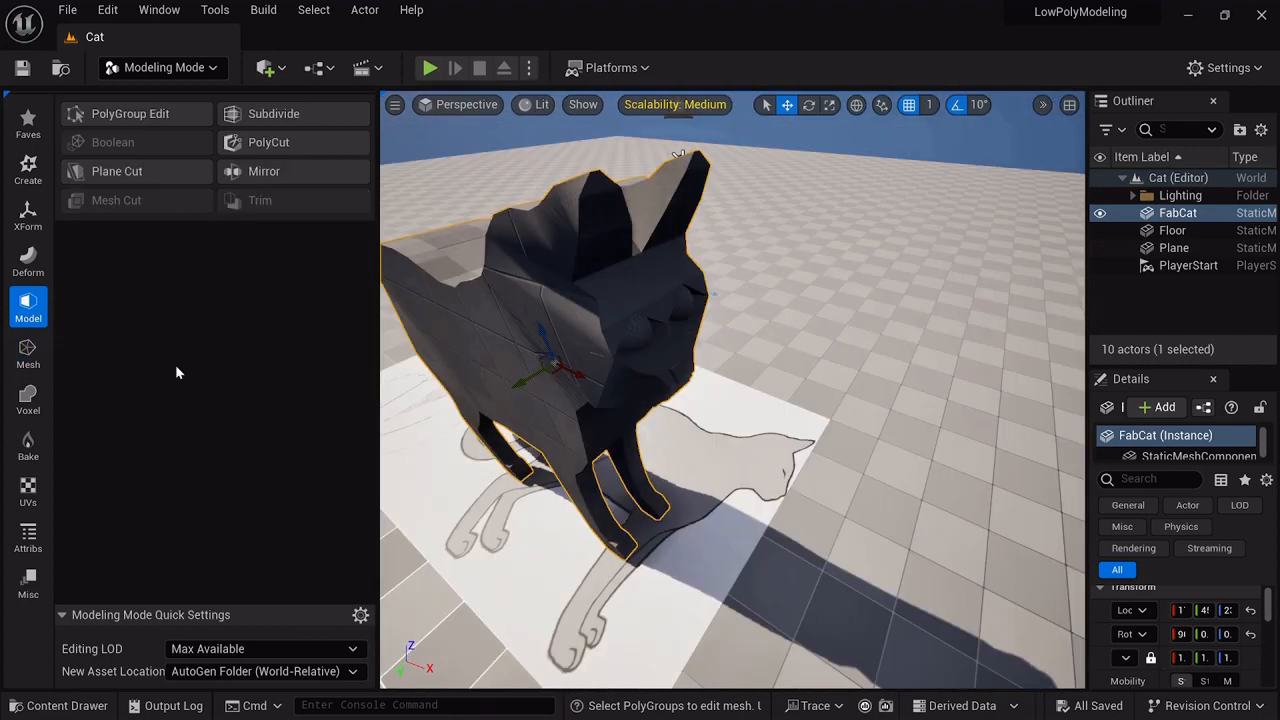
- Start subdividing the cat mesh, try the Bilinear and Catmull-Clark schemes, and set the subdivision scheme back to Loop
left_click(306, 118)
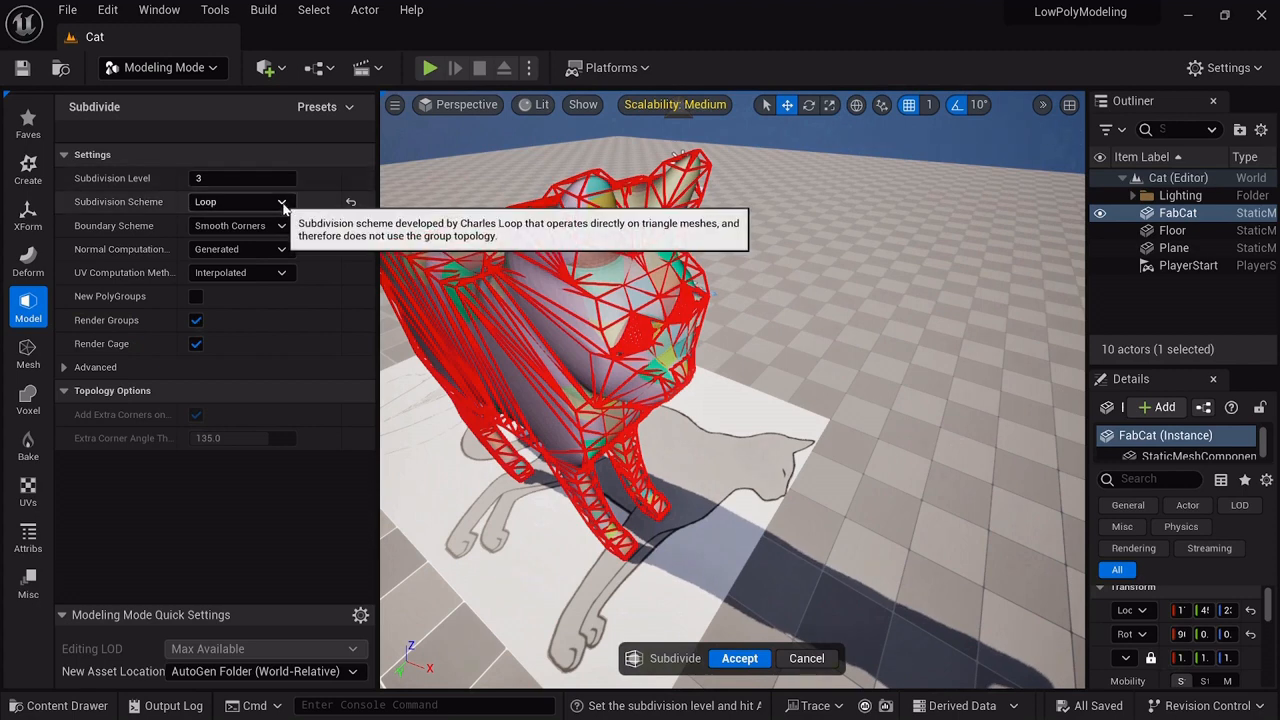
left_click(243, 201)
left_click(247, 221)
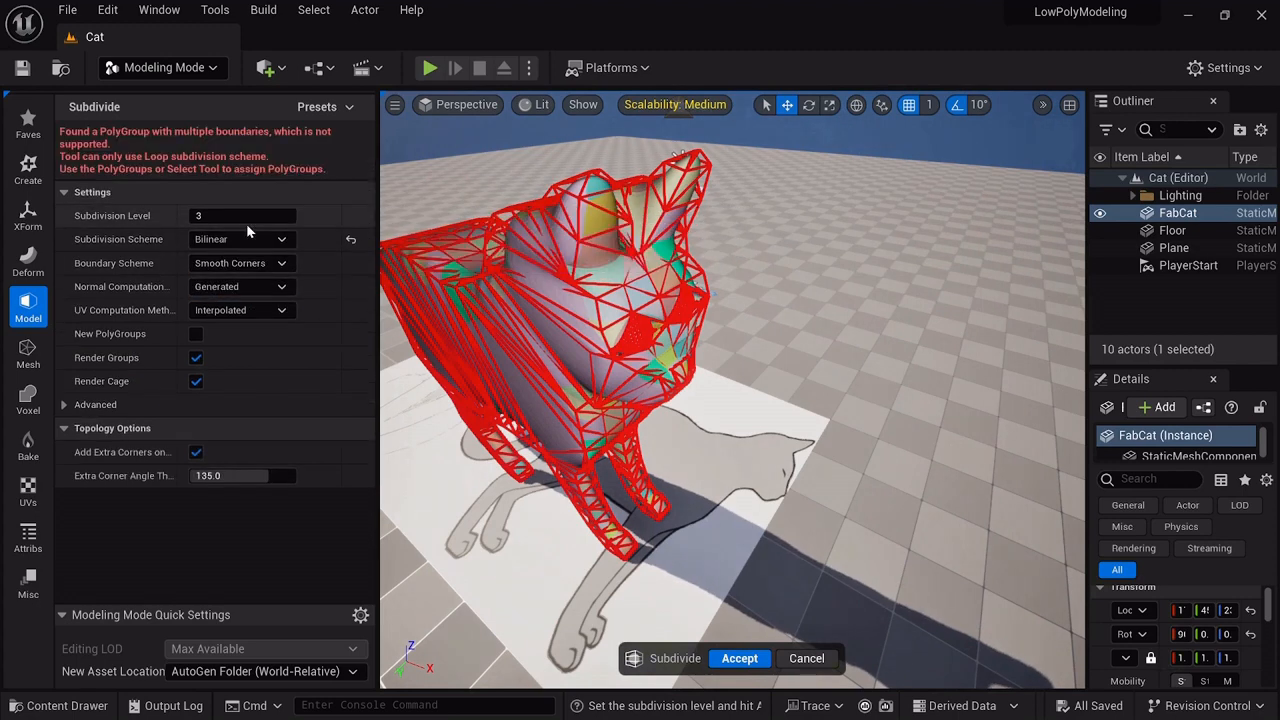
left_click(281, 241)
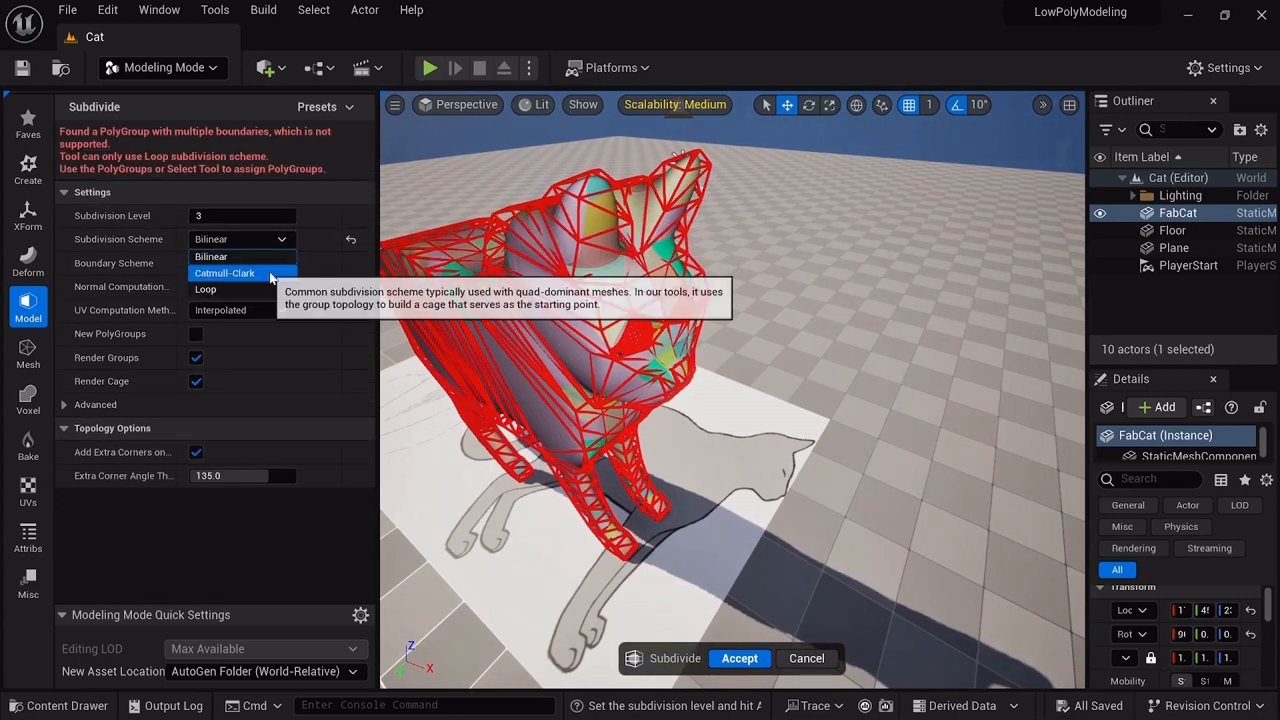
left_click(225, 270)
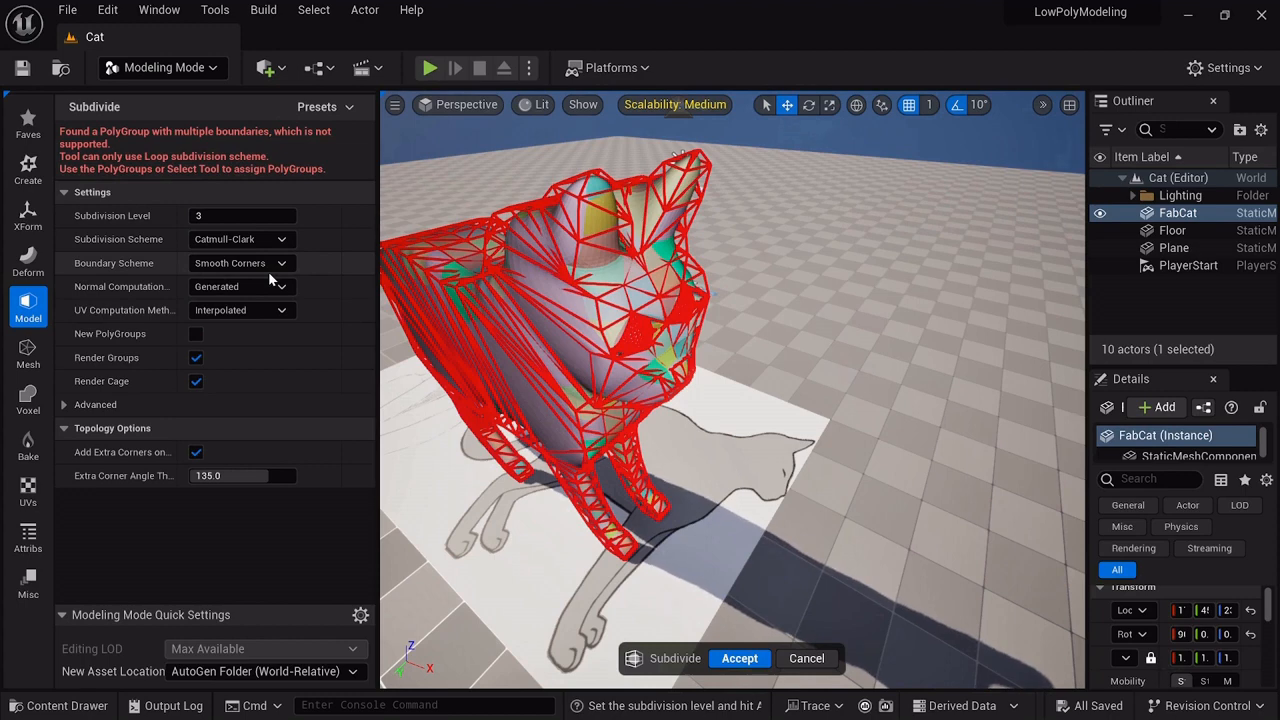
left_click(250, 240)
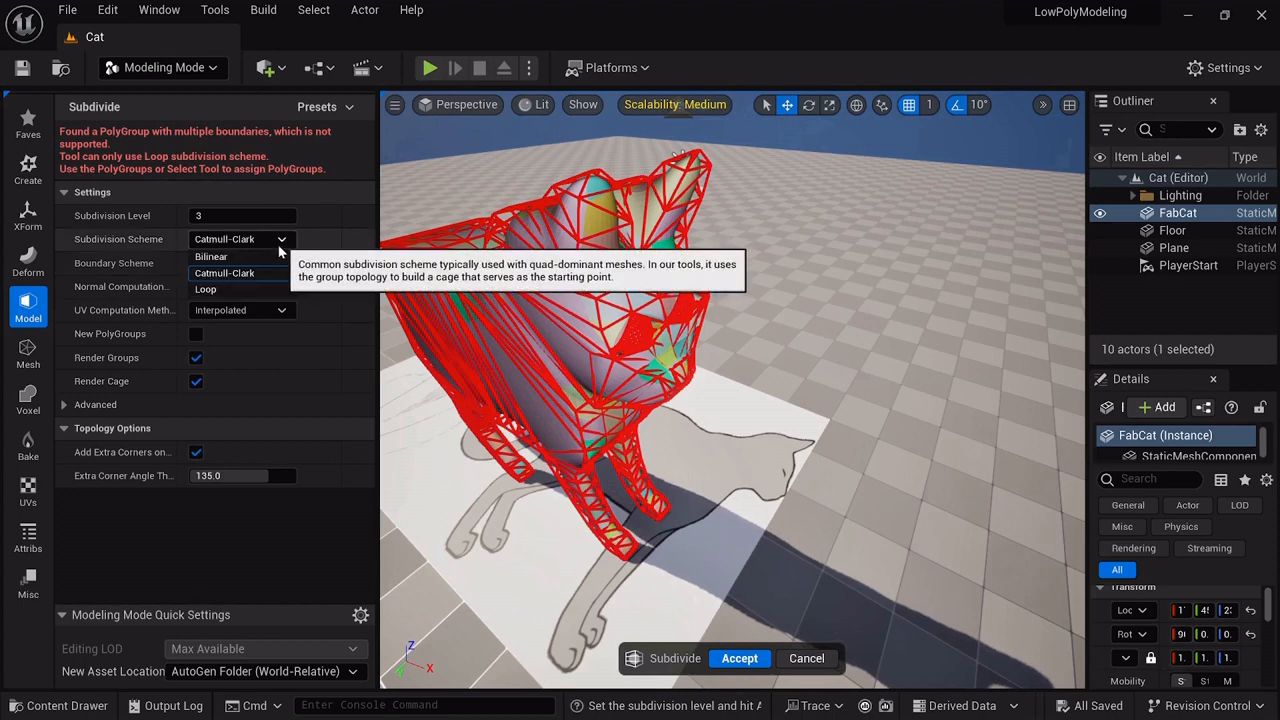
left_click(237, 289)
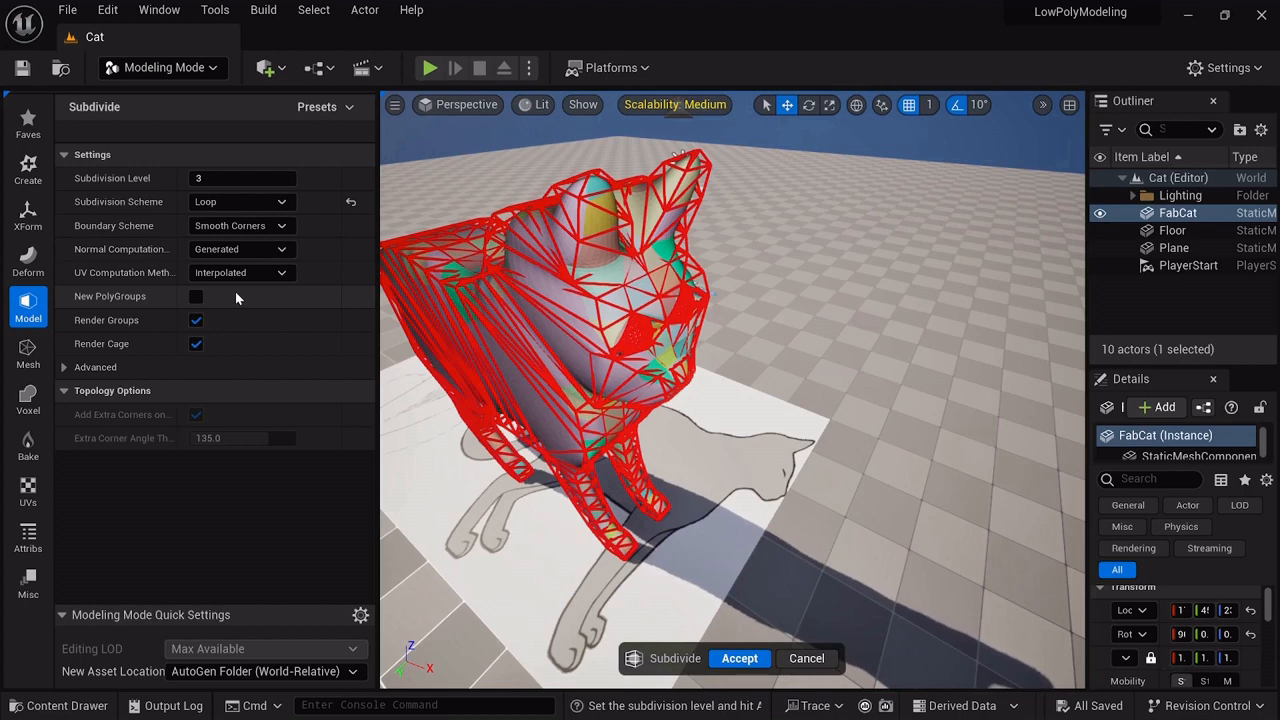
- Compare subdivision levels 2 and 3, apply the Loop subdivision at level 3, and save the Cat level and FabCat mesh
left_click(219, 178)
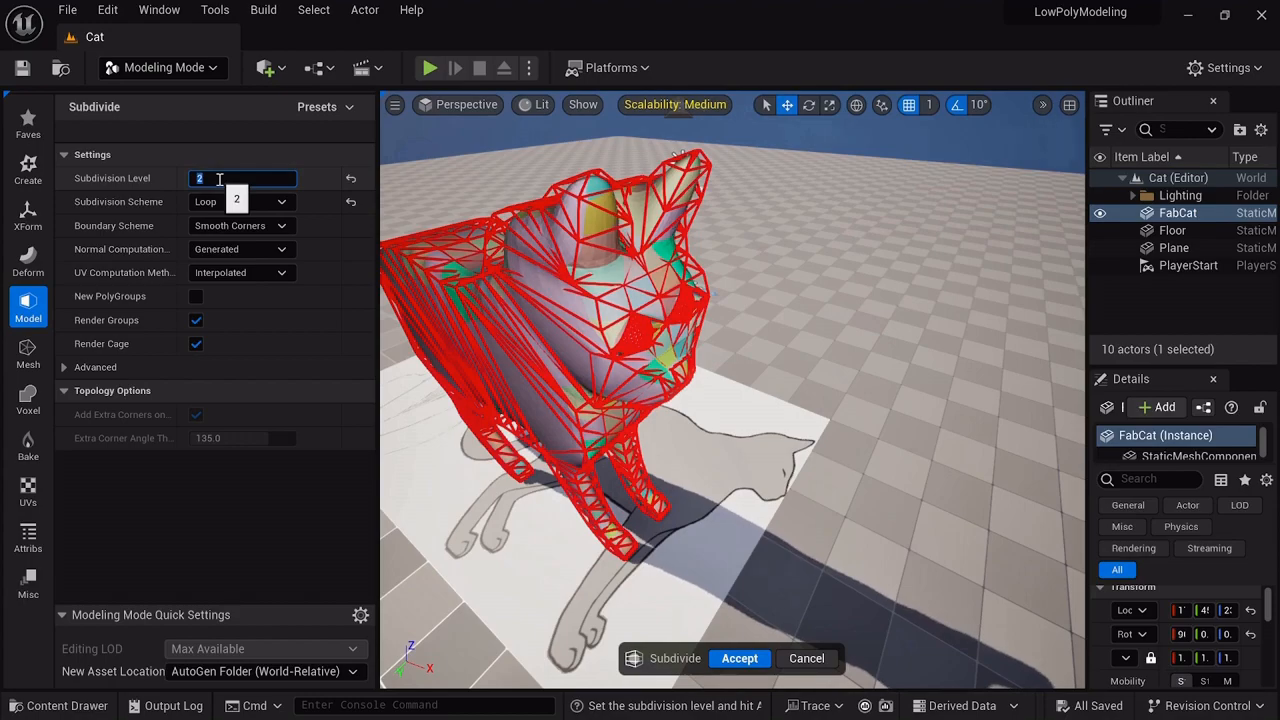
left_click_drag(738, 450, 600, 520, "alt")
right_click_drag(700, 460, 500, 340)
right_click_drag(732, 390, 690, 375)
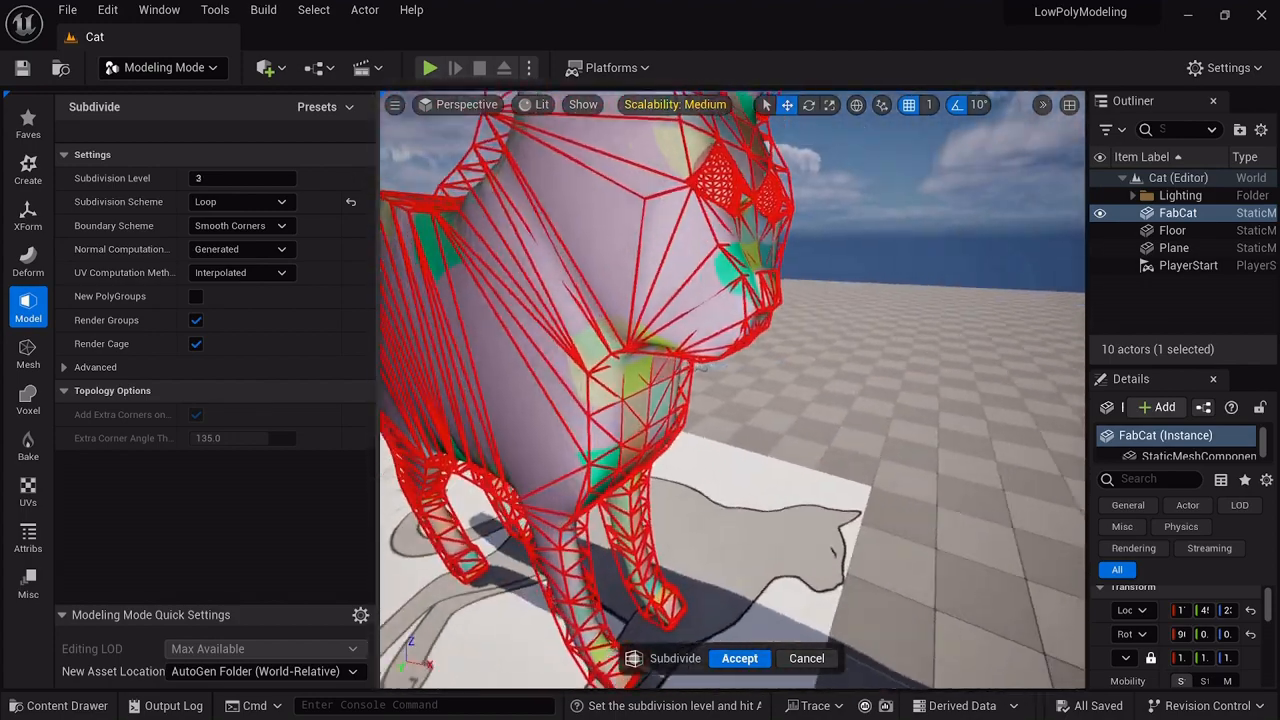
right_click_drag(732, 400, 705, 310)
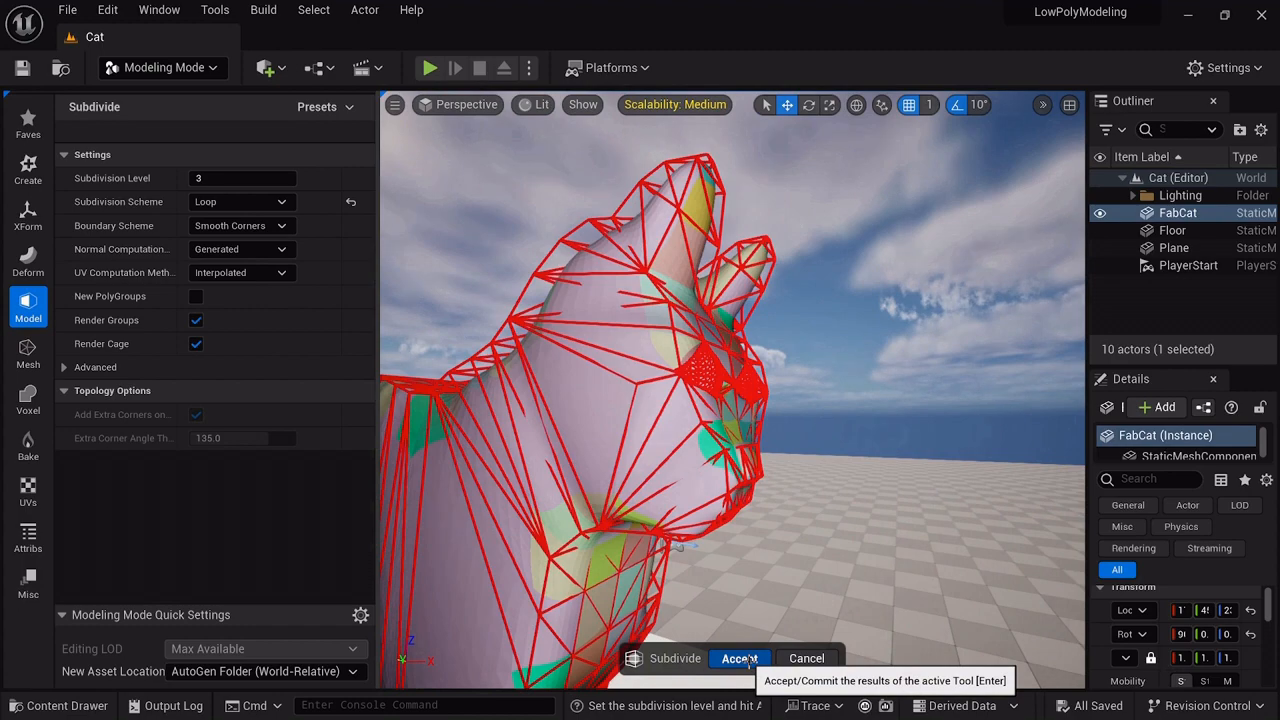
left_click(740, 658)
mouse_move(857, 517)
right_mouse_down()
mouse_move(790, 490)
mouse_move(578, 468)
mouse_move(650, 480)
mouse_move(540, 495)
mouse_move(858, 506)
right_mouse_up()
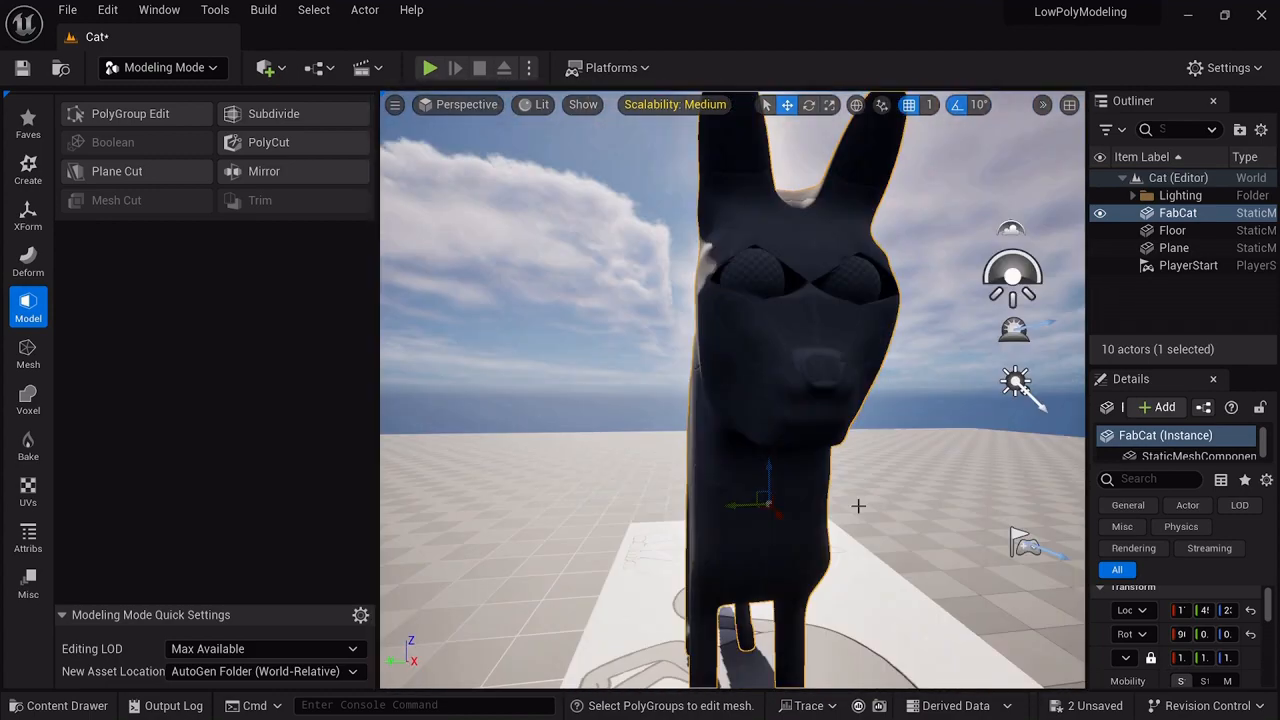
left_click(1077, 706)
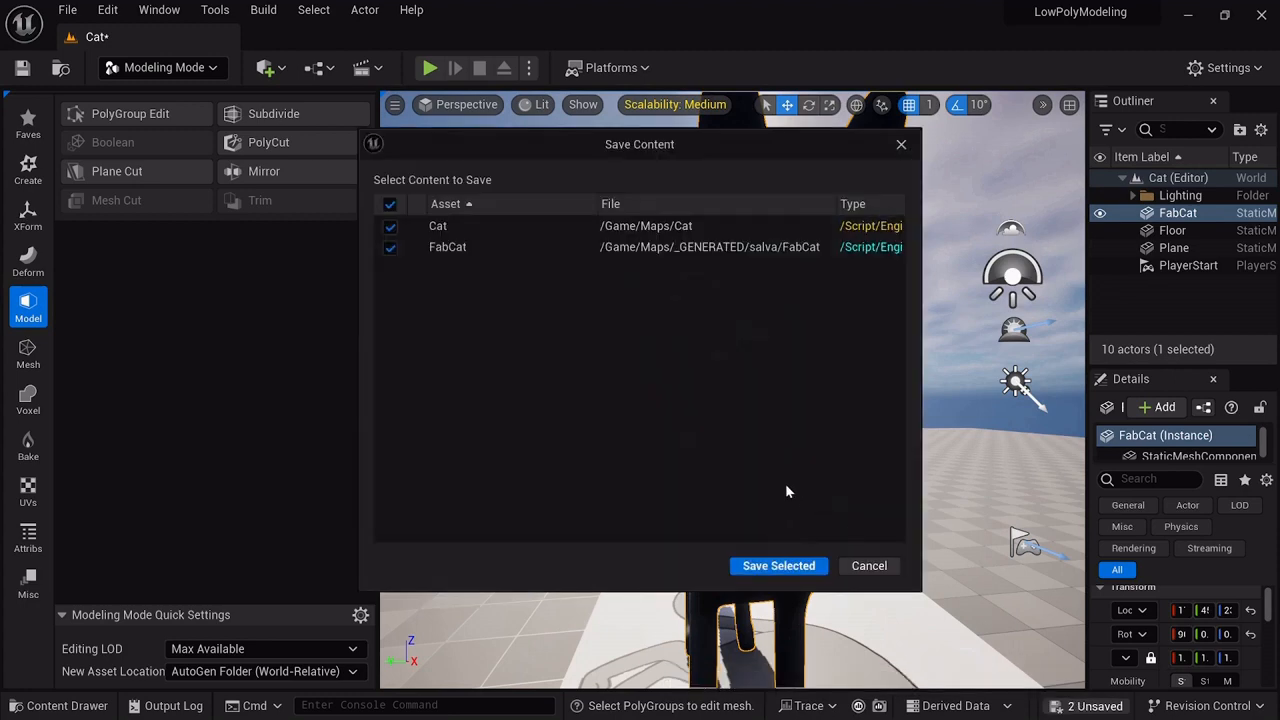
left_click(764, 566)
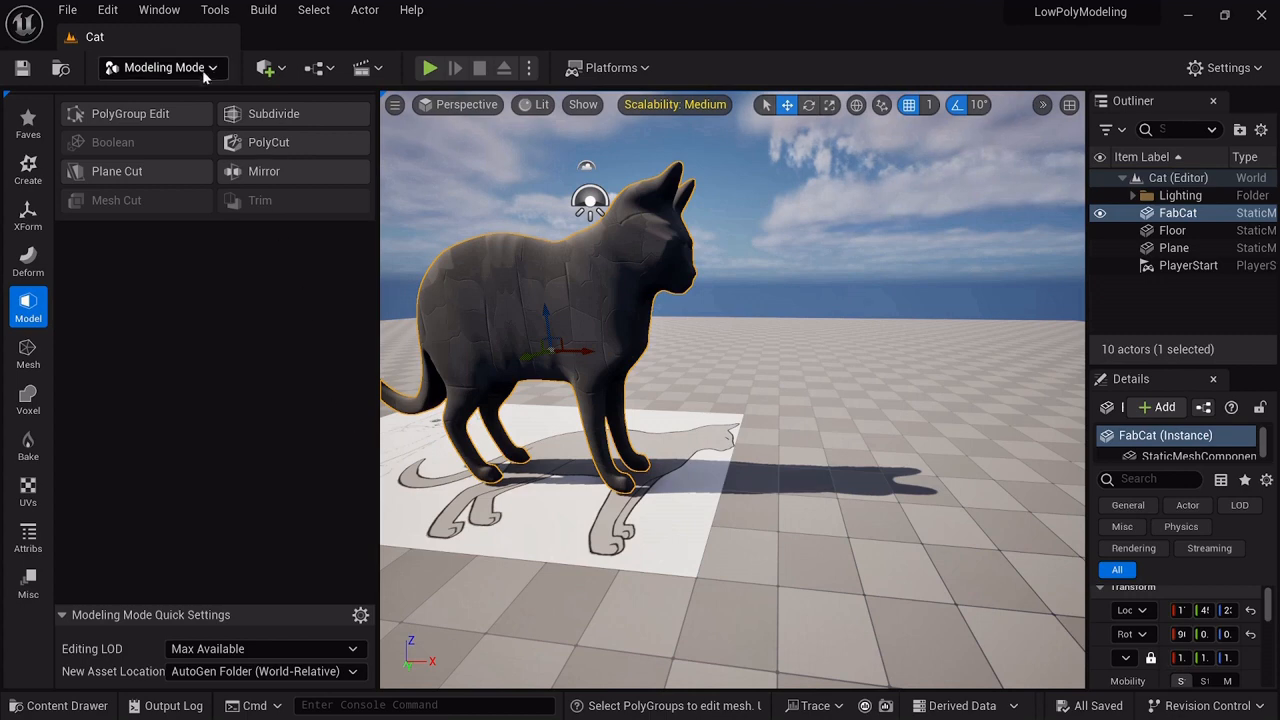
- Switch to Selection Mode and place the SKM_Manny_Simple mannequin from the Mannequins meshes on the floor beside the cat
left_click(205, 70)
left_click(190, 96)
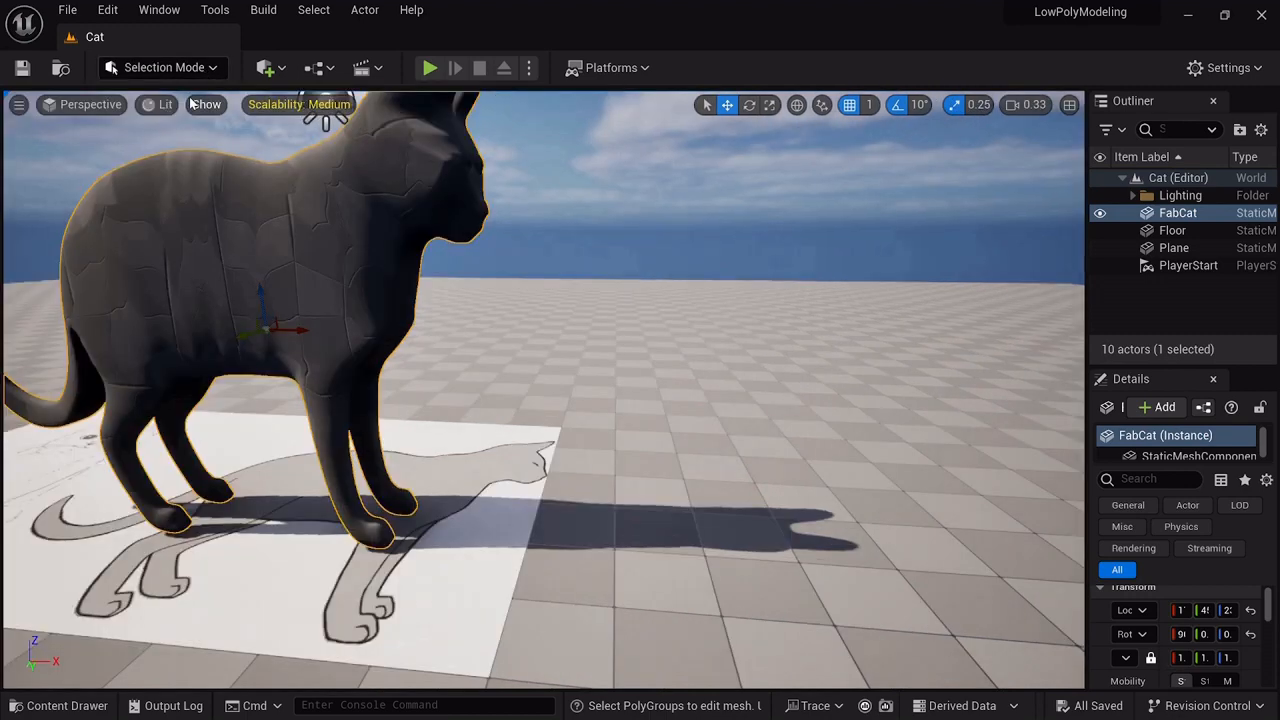
scroll(471, 457, "down", 4)
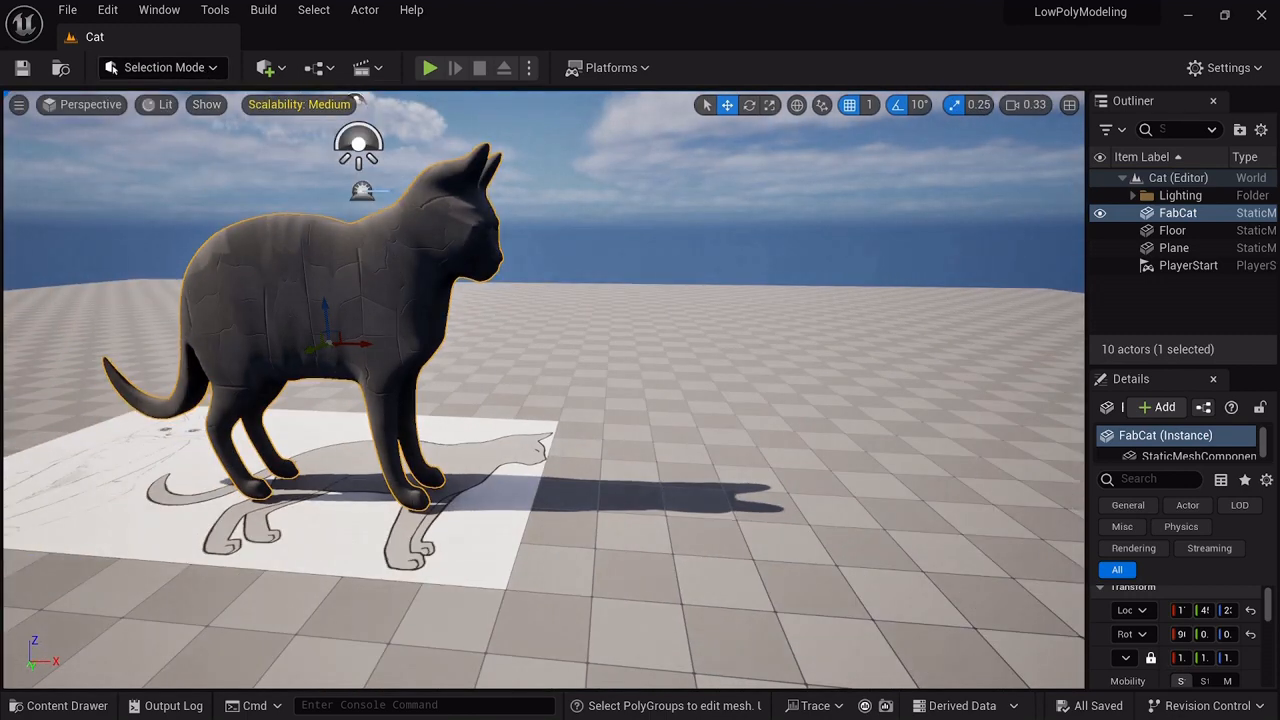
left_click(88, 706)
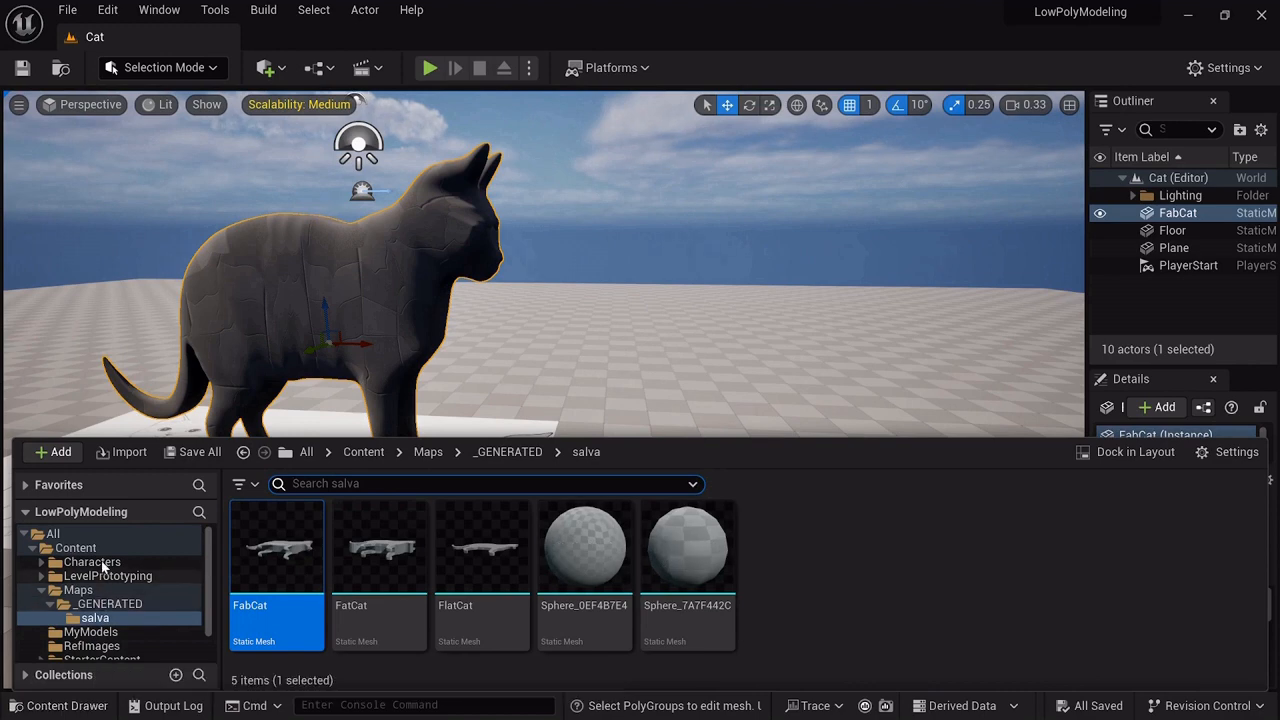
left_click(92, 562)
double_click(400, 545)
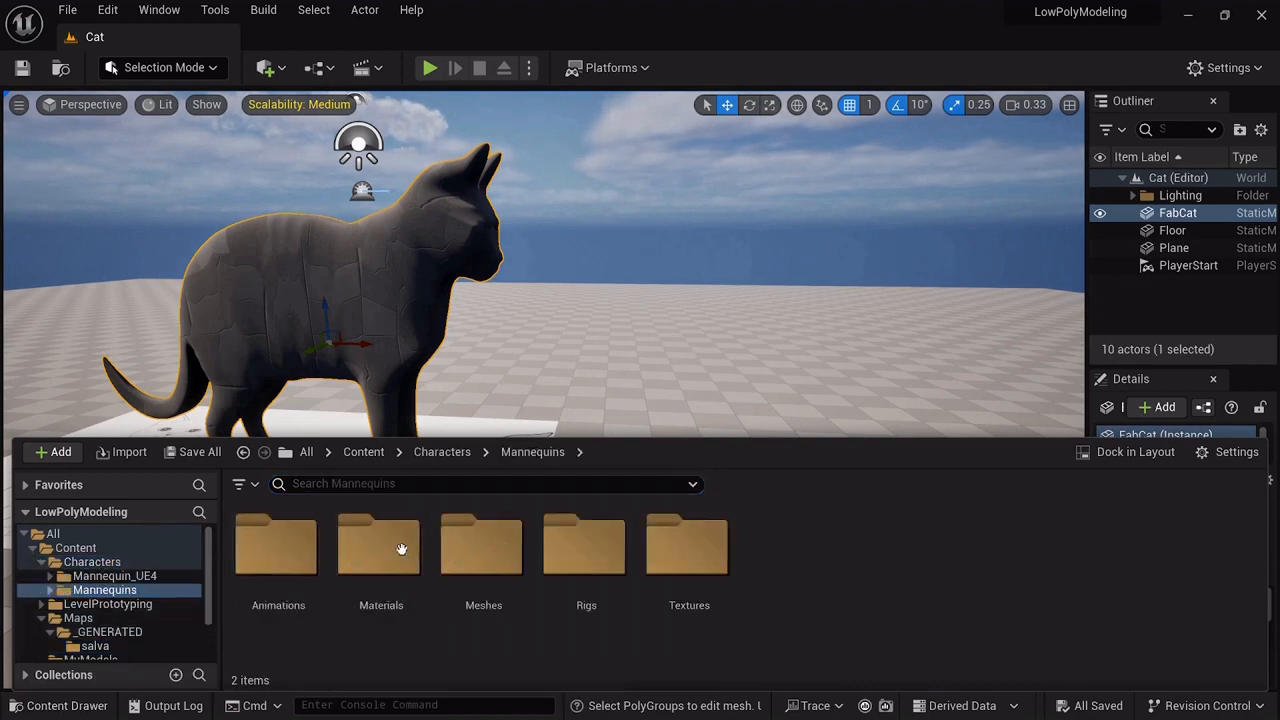
double_click(508, 550)
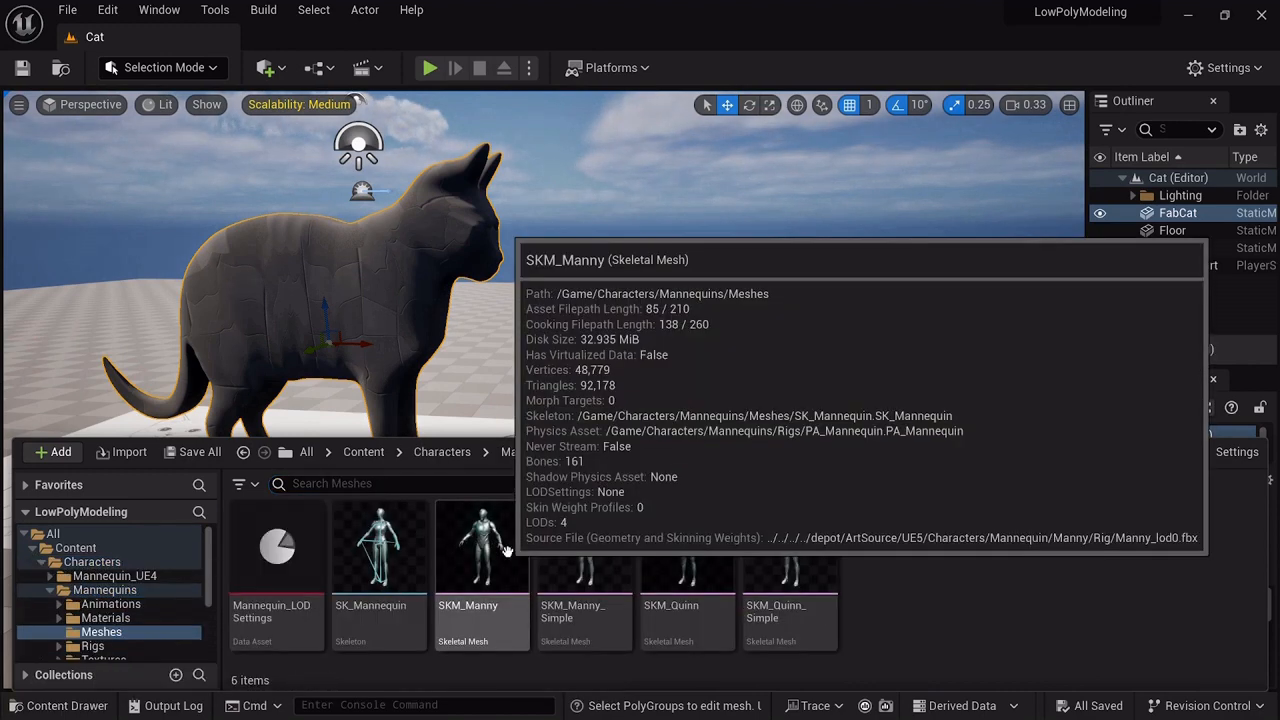
mouse_move(585, 555)
left_mouse_down()
mouse_move(655, 452)
mouse_move(594, 463)
mouse_move(592, 542)
left_mouse_up()
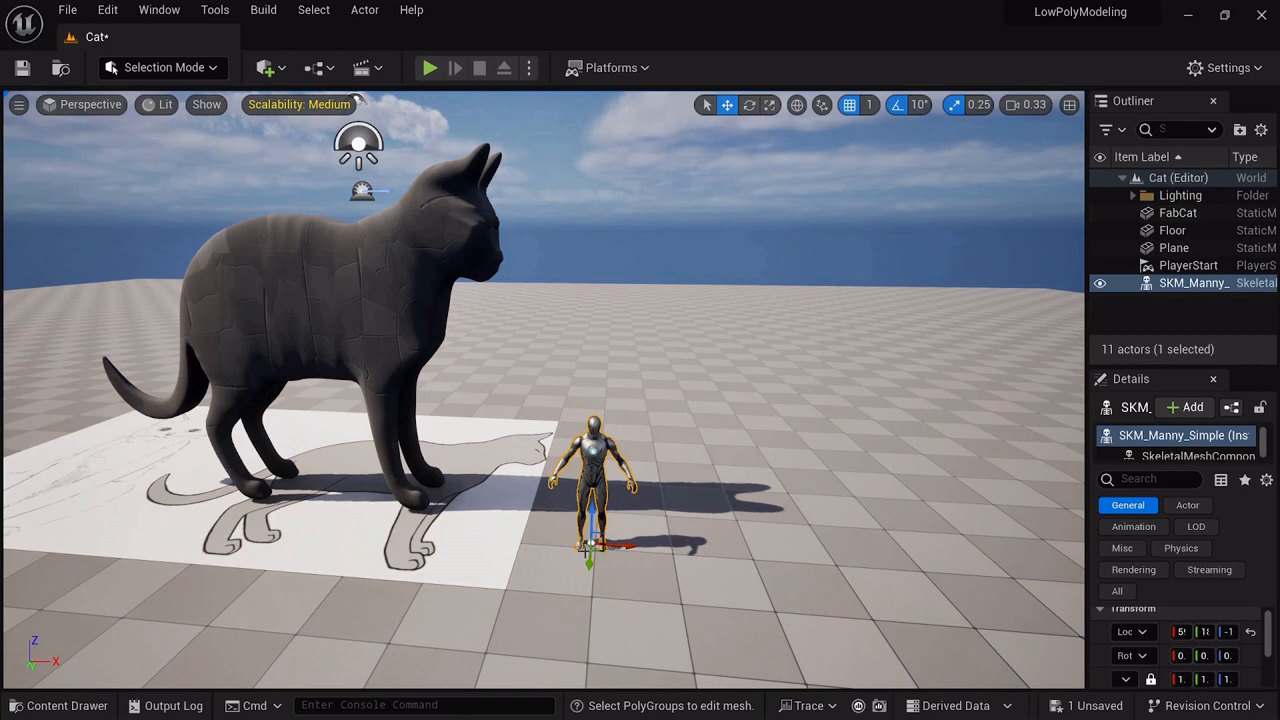
- Scale the cat mesh down uniformly to 0.1125
left_click(365, 322)
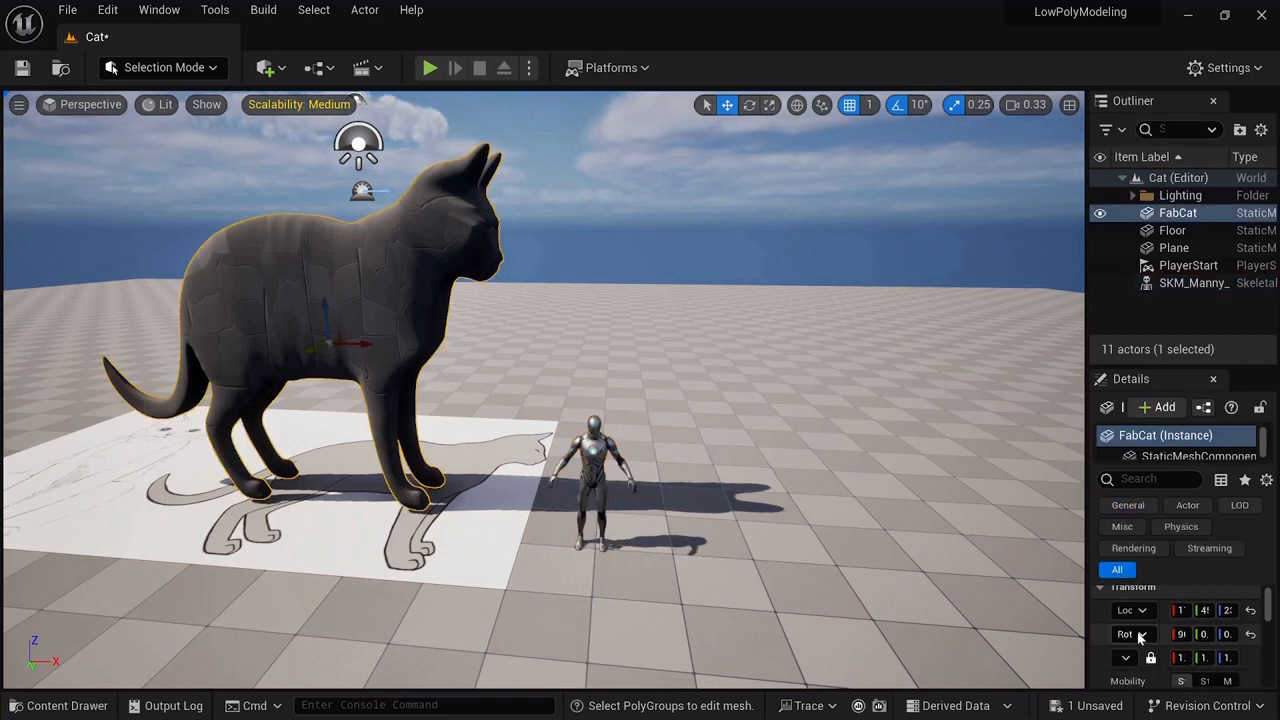
left_click_drag(1086, 312, 917, 341)
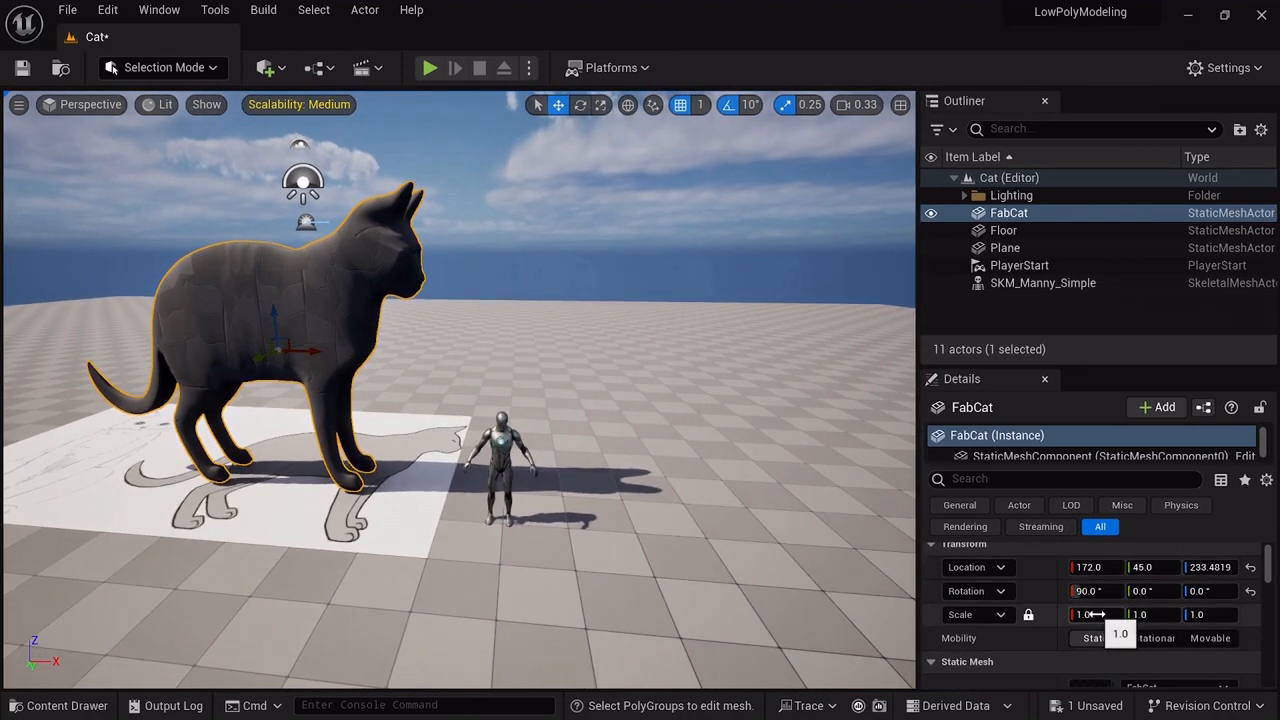
left_click_drag(1097, 614, 1026, 614)
- Lower the cat to about Z 50.48 and move it beside the mannequin at X 684, Y 253
left_click_drag(274, 320, 284, 405)
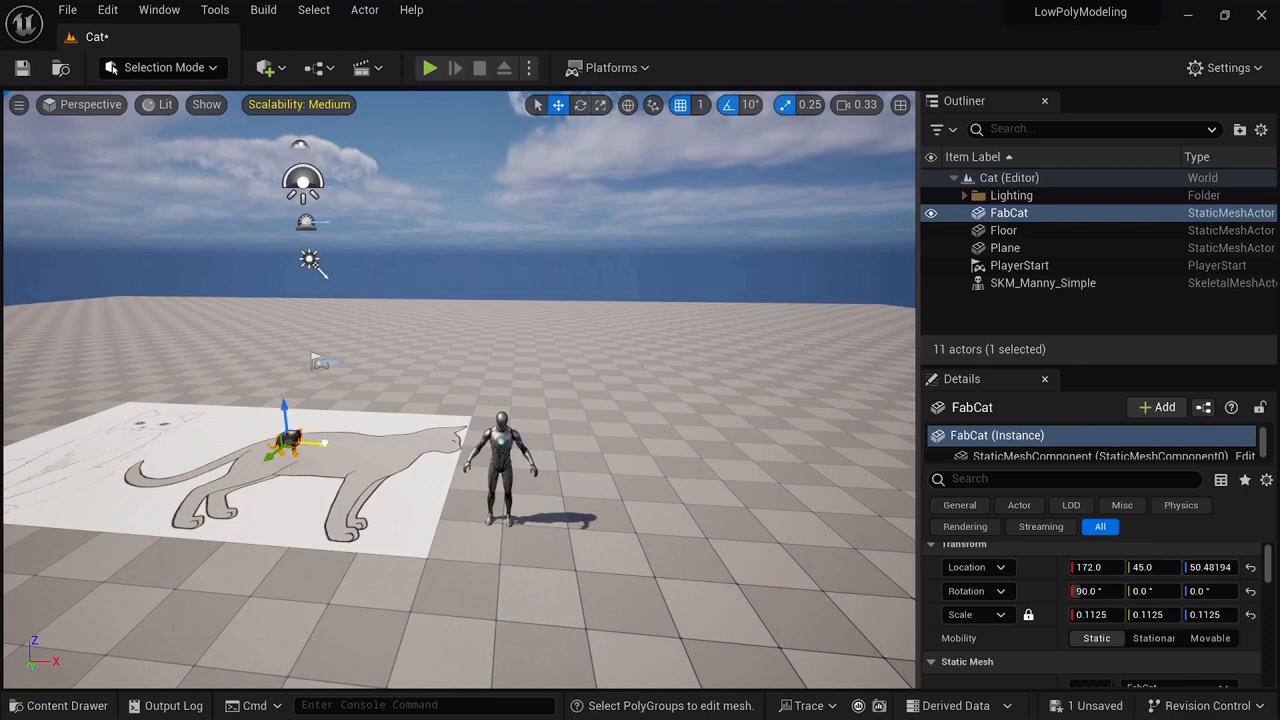
left_click_drag(322, 443, 572, 540)
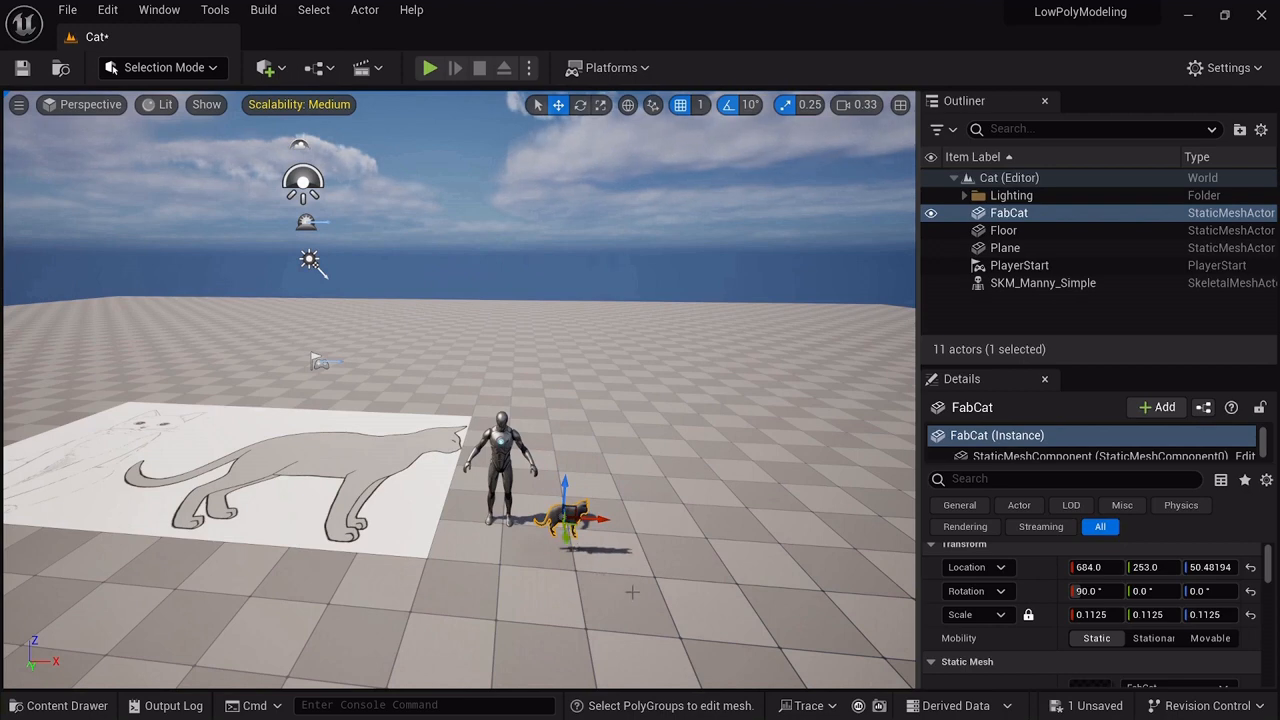
key("f")
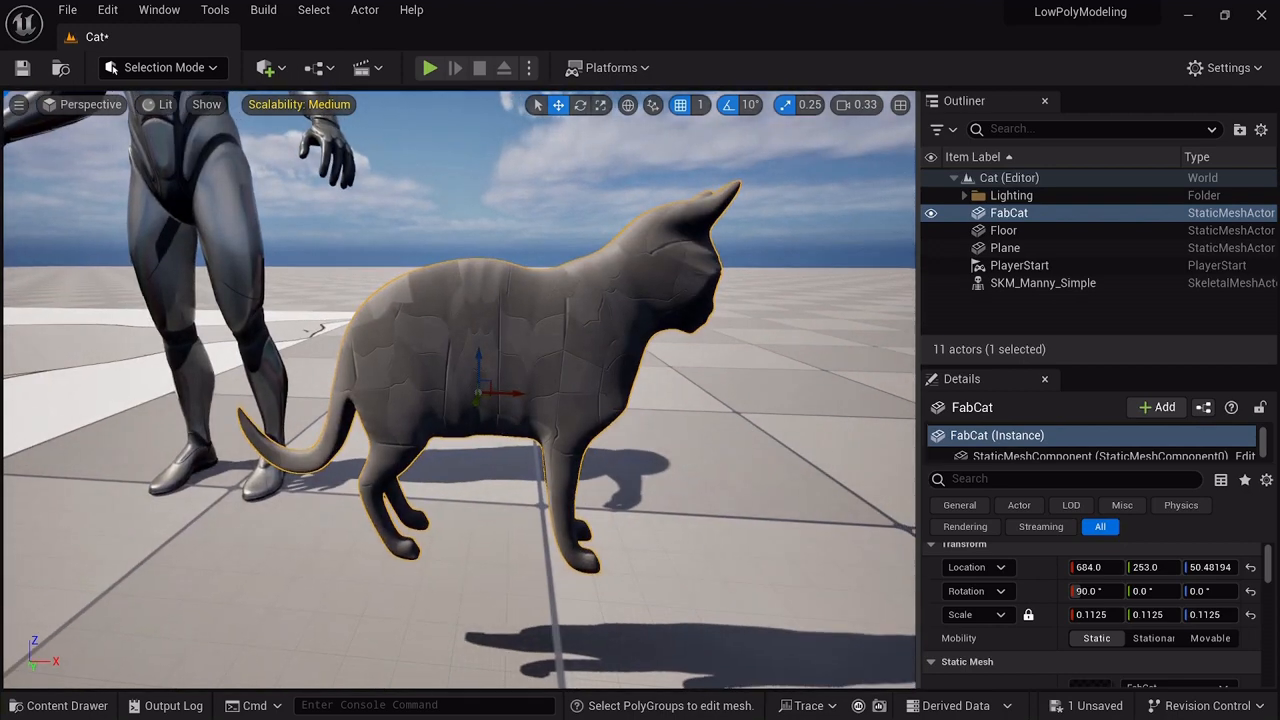
right_click_drag(624, 602, 655, 597)
scroll(624, 602, "down", 5)
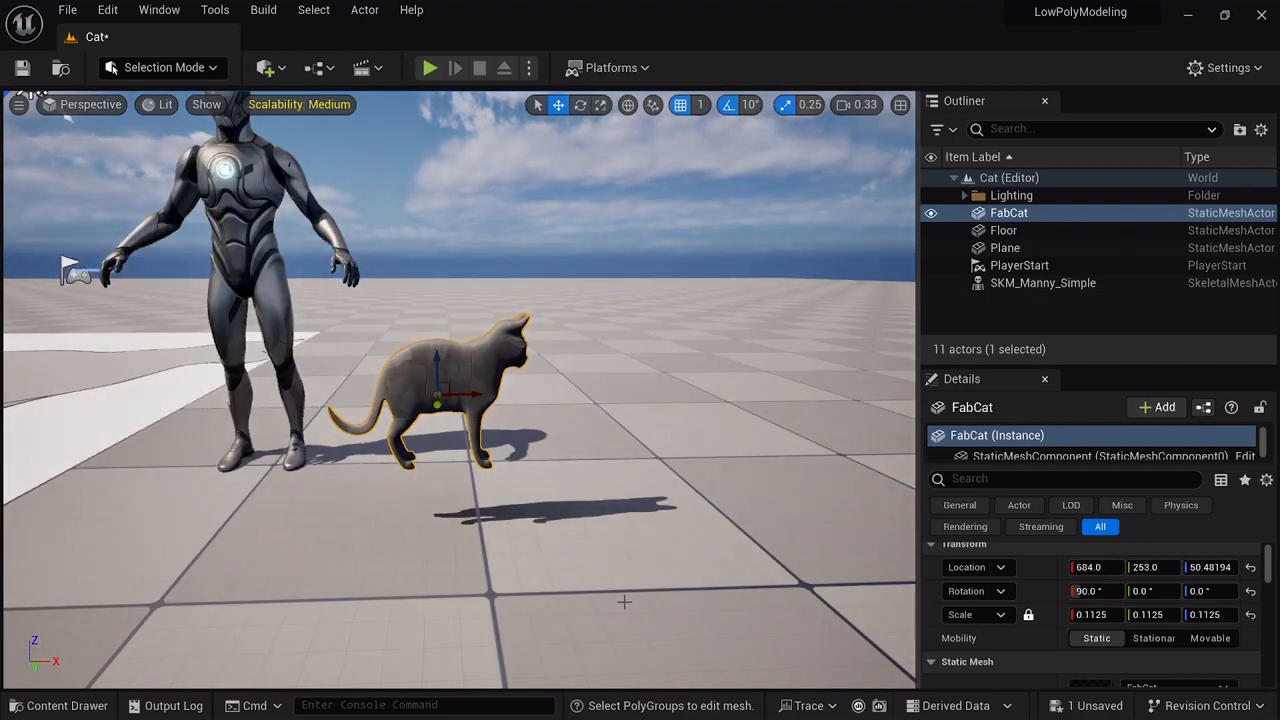
- Drop the cat onto the floor and move it next to the mannequin's feet at X 640, Y 194
key("End")
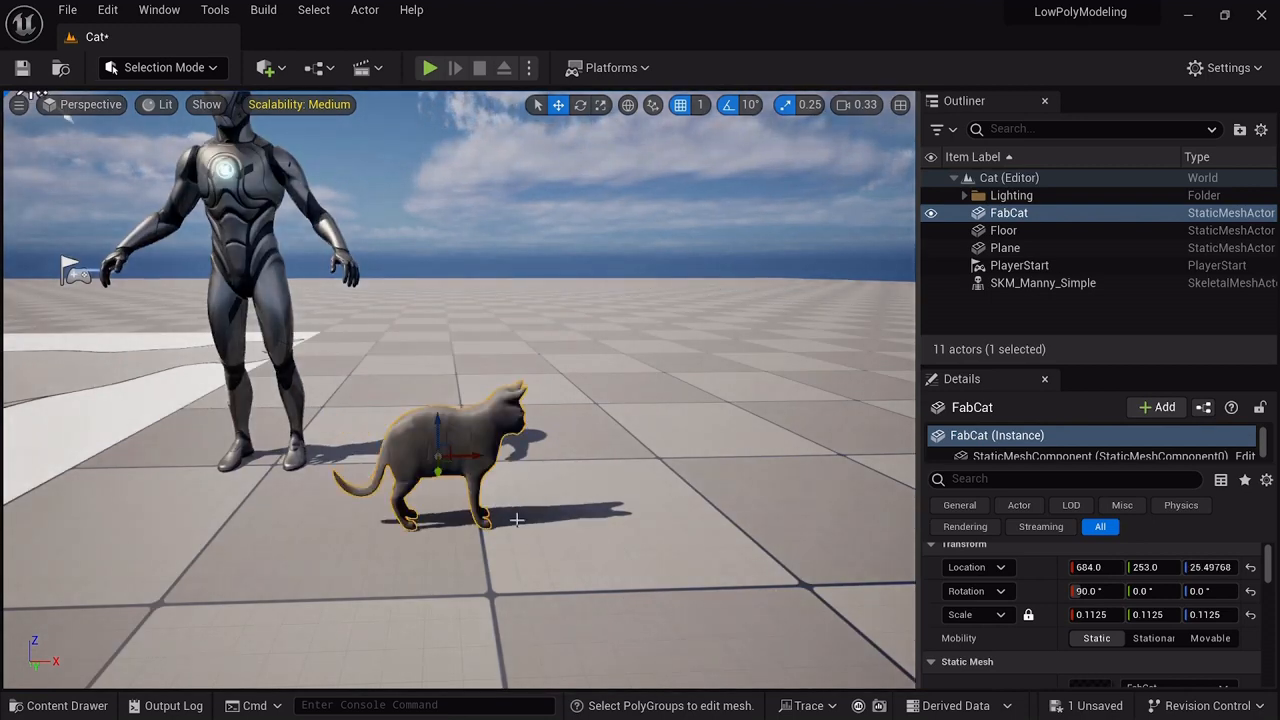
left_click_drag(440, 470, 392, 408)
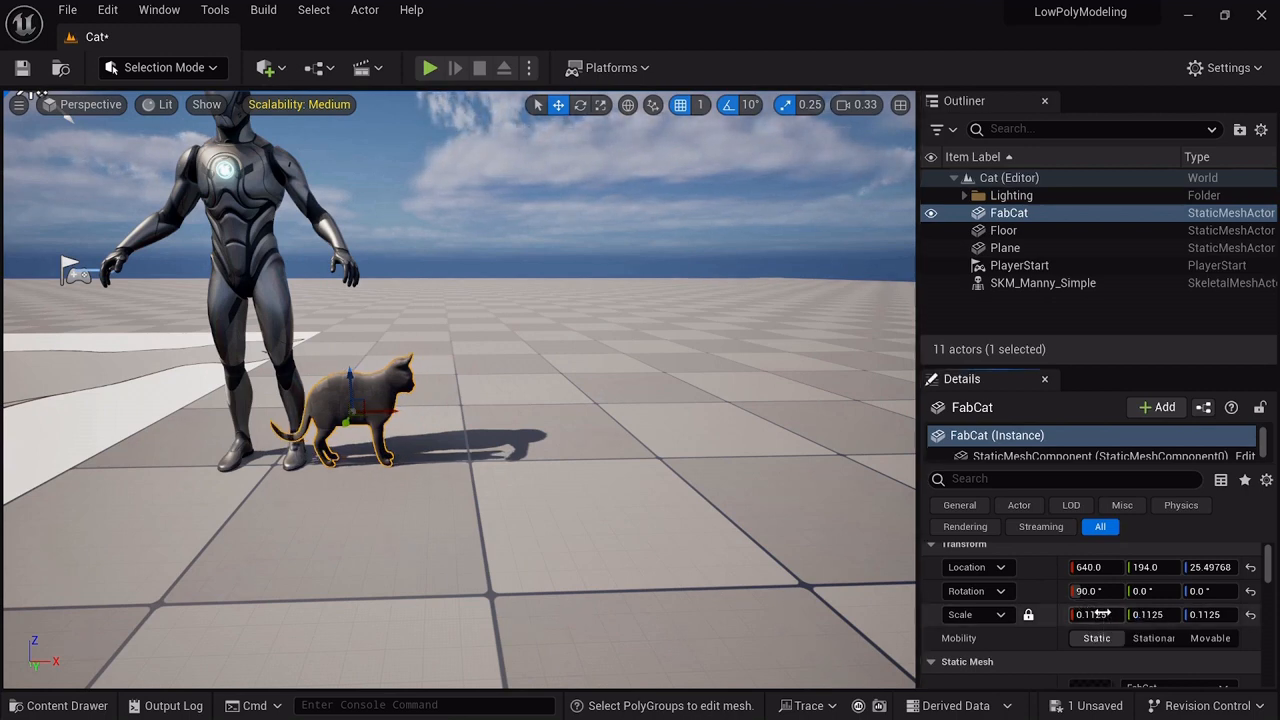
- Set the cat's uniform scale to 0.1 and save the Cat level
left_click_drag(1100, 614, 1106, 614)
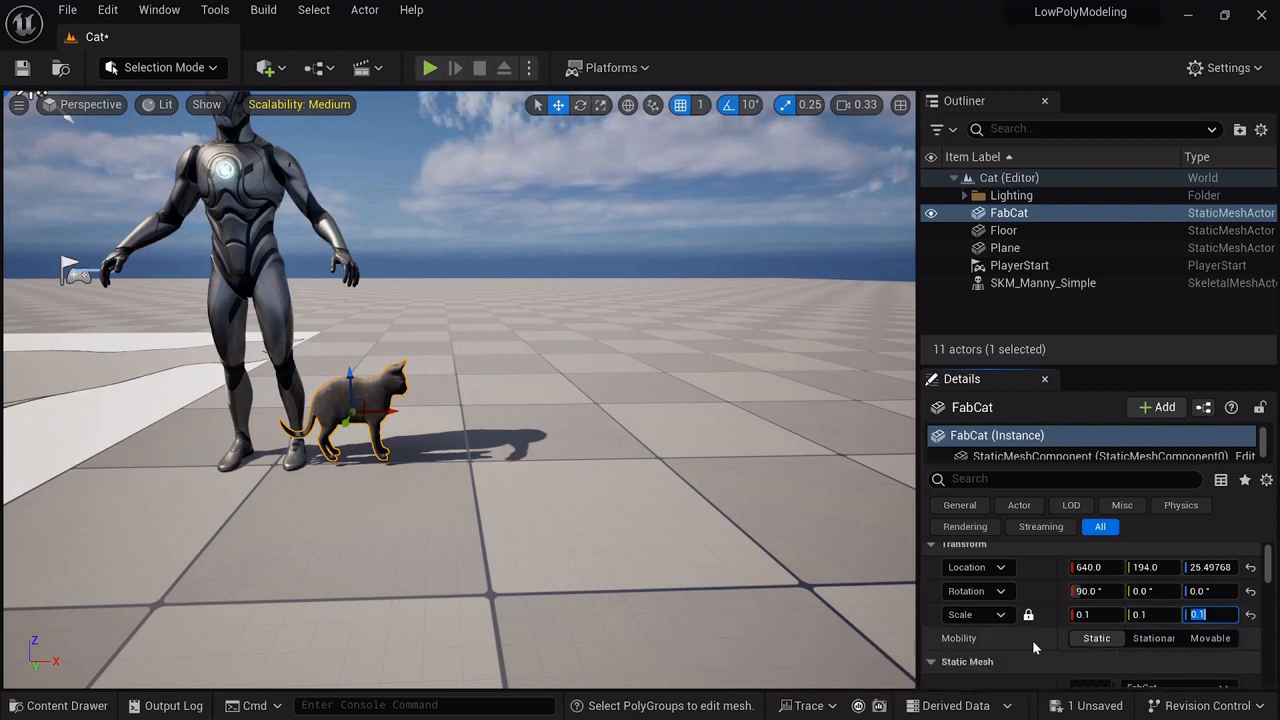
left_click(1078, 706)
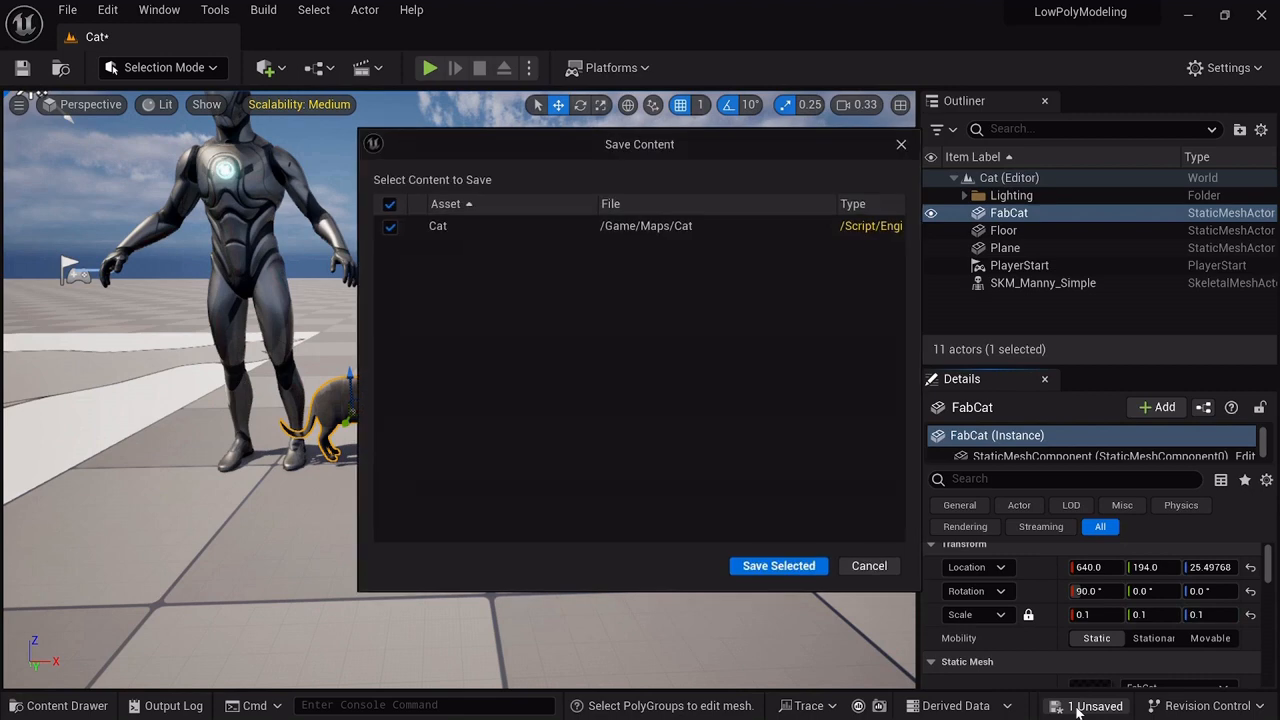
left_click(771, 566)
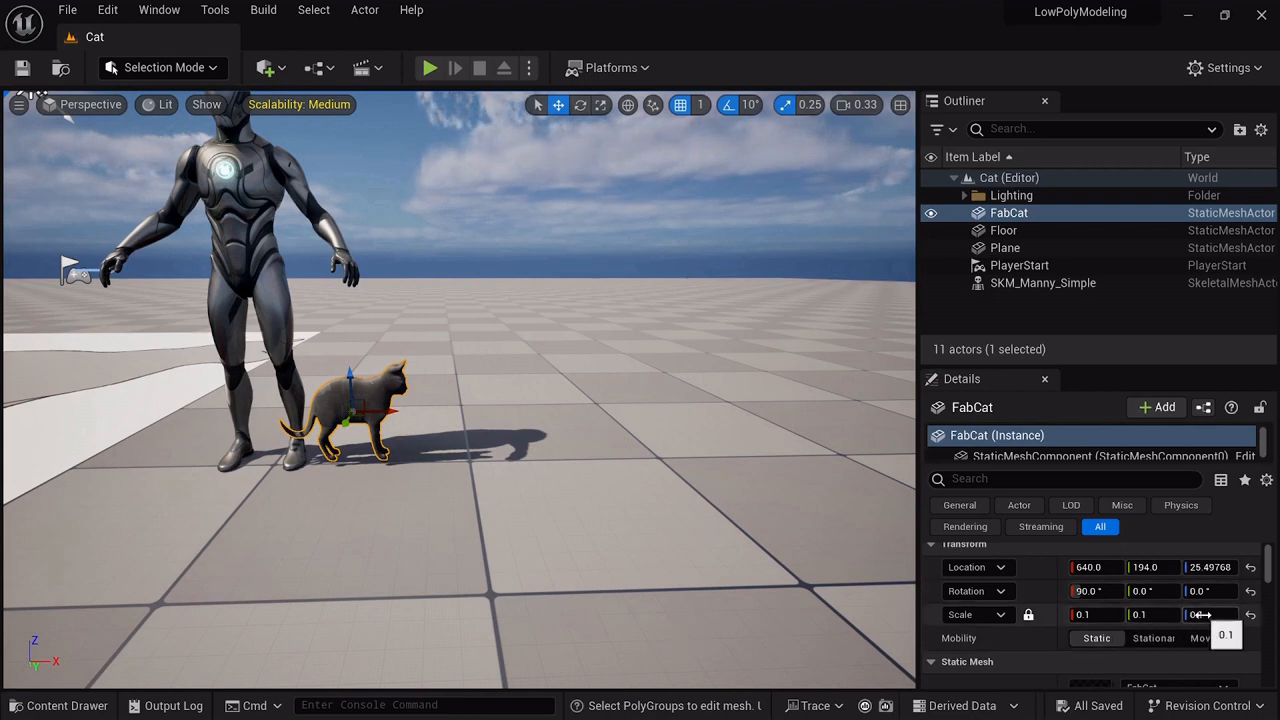
- Switch to Modeling Mode and bake the cat's rotation and full scale into its mesh with Bake Transform
left_click(212, 68)
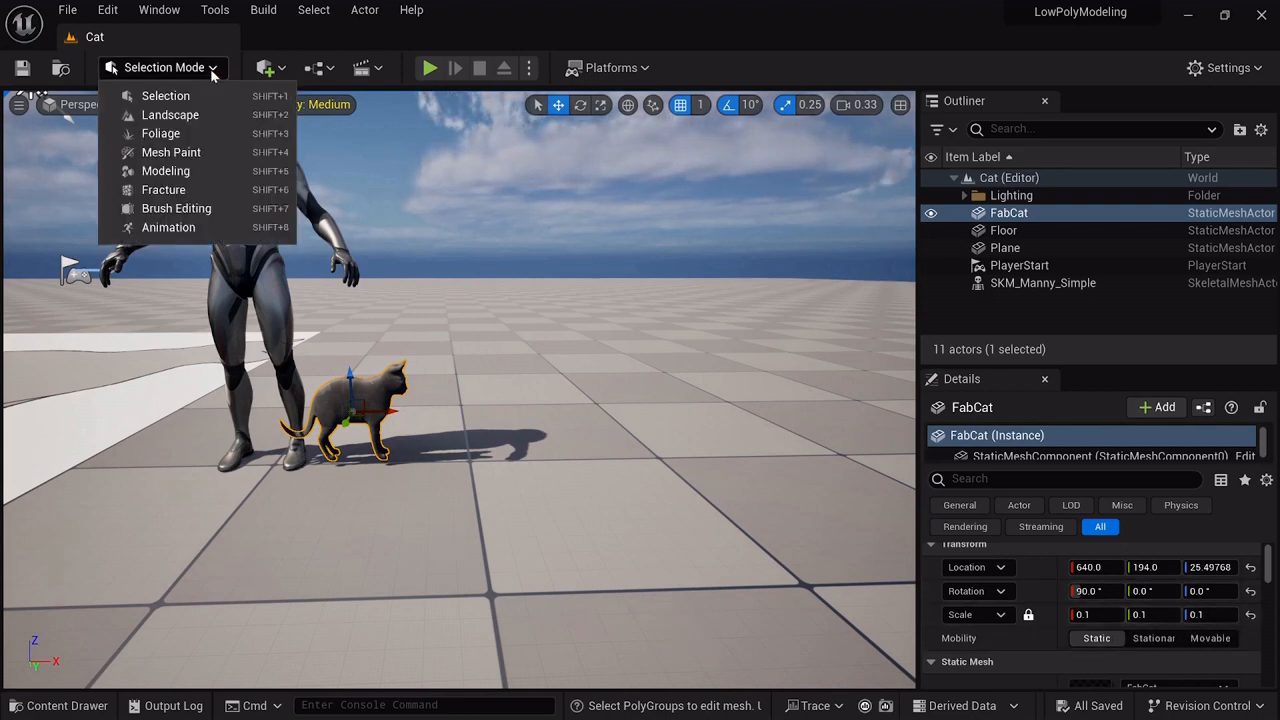
left_click(166, 171)
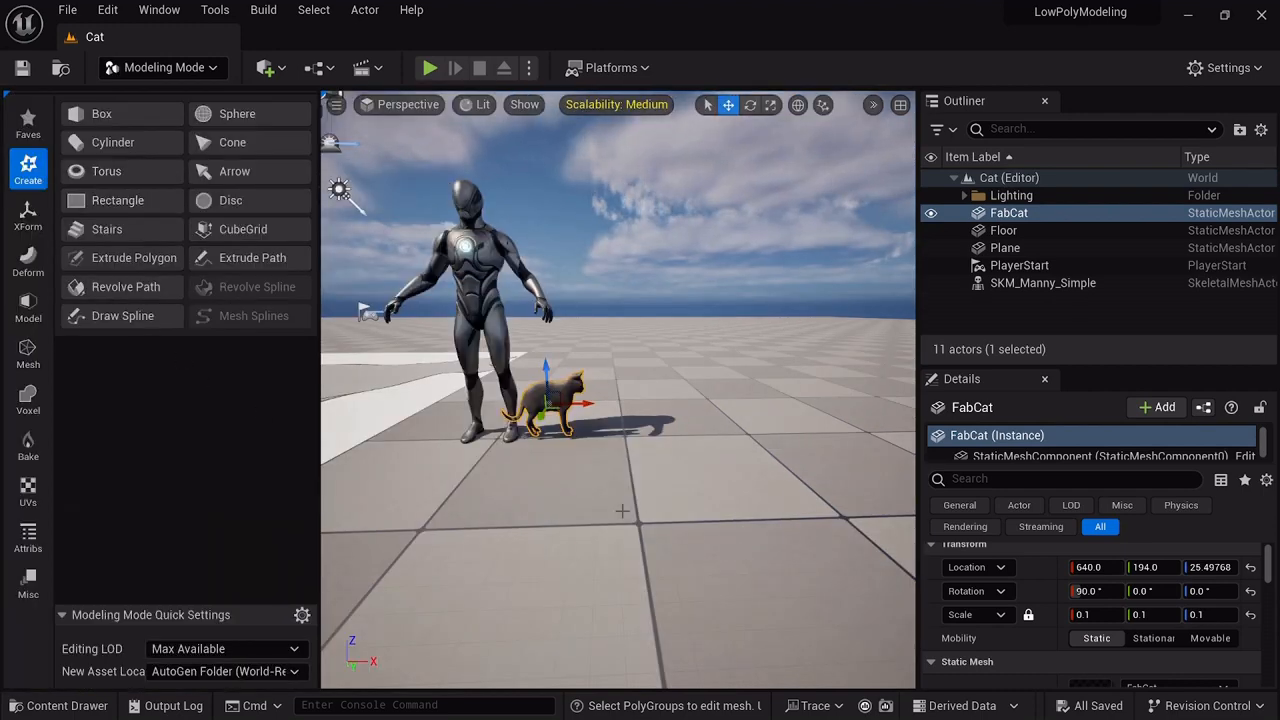
scroll(630, 512, "up", 3)
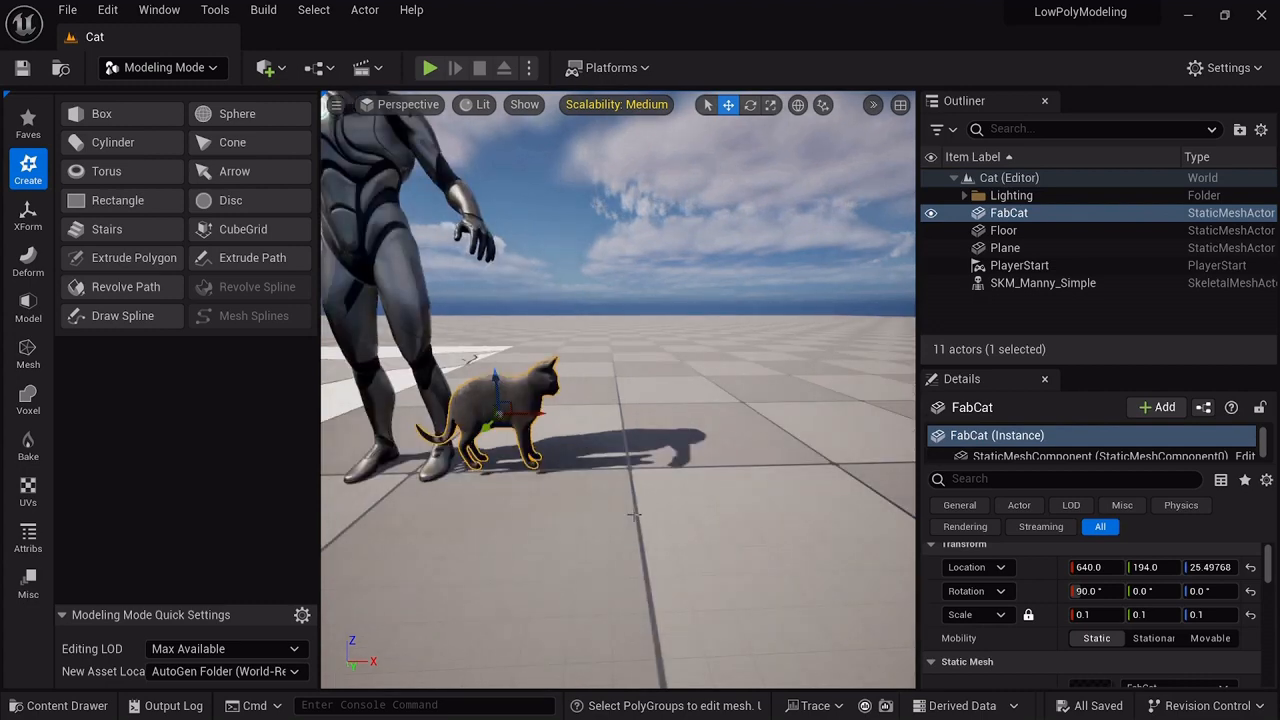
left_click(31, 227)
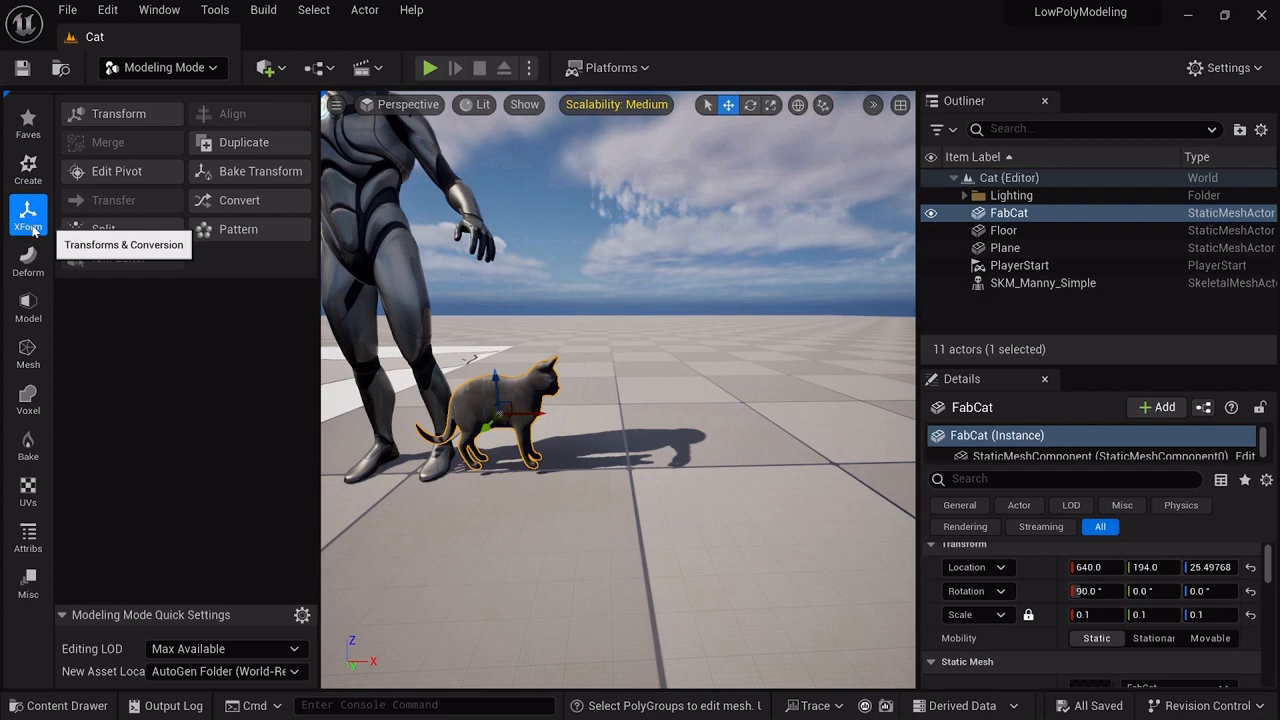
left_click(255, 172)
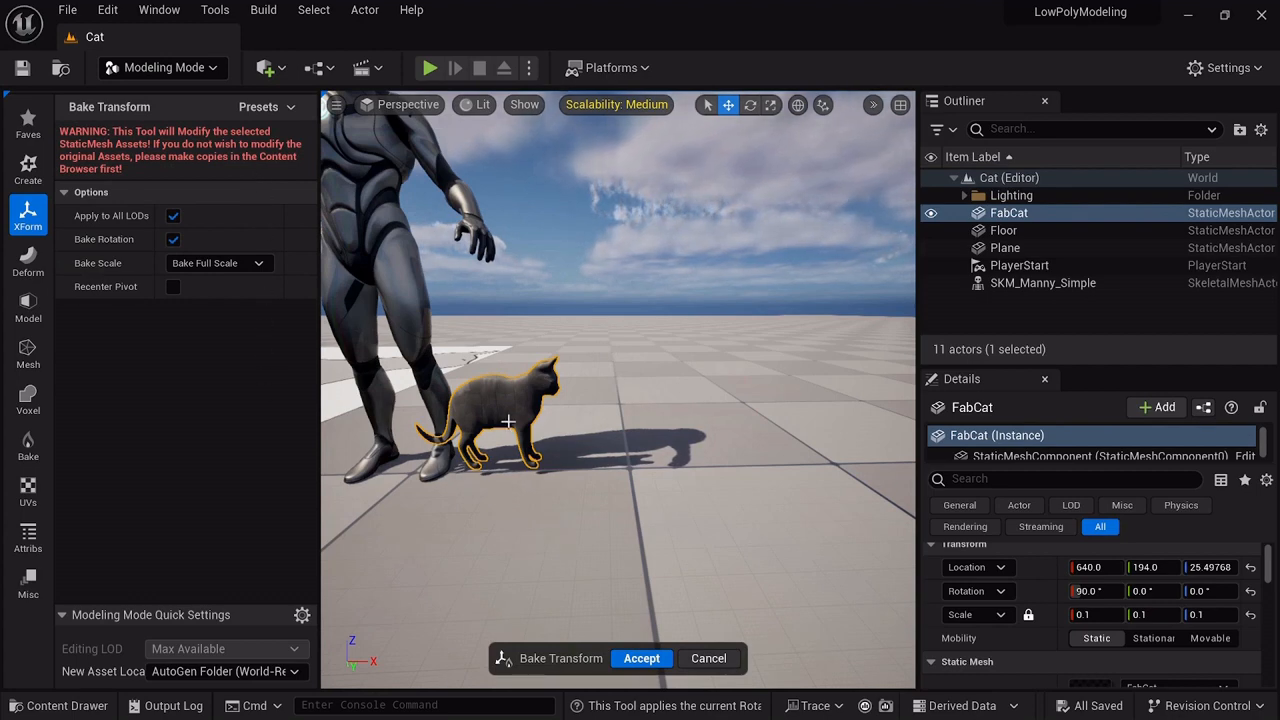
left_click(652, 659)
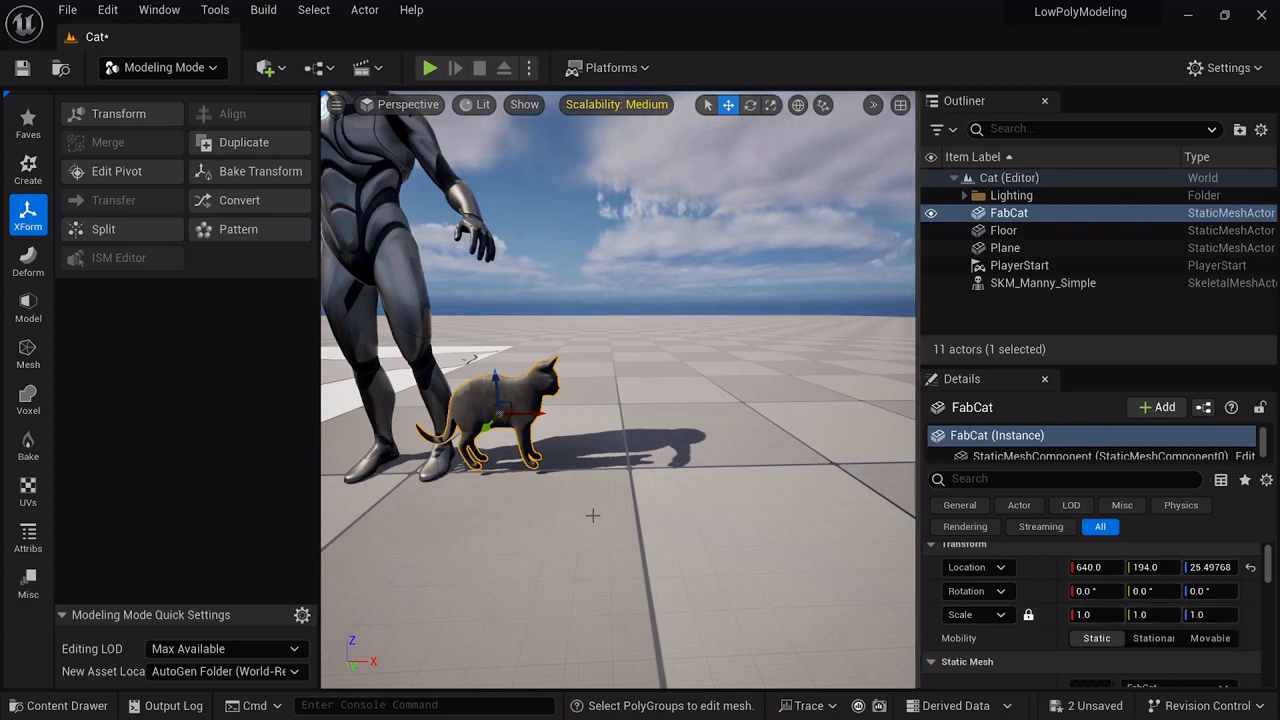
- Save the Cat level and the FabCat mesh
left_click(1095, 706)
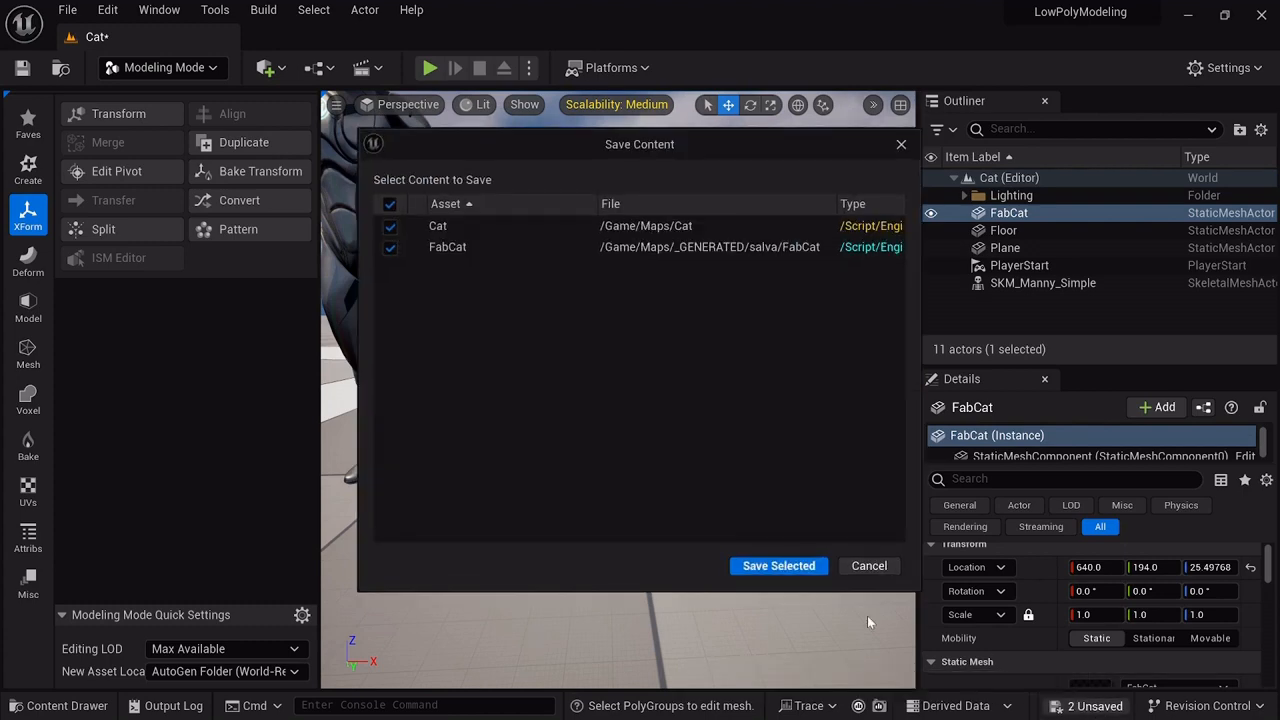